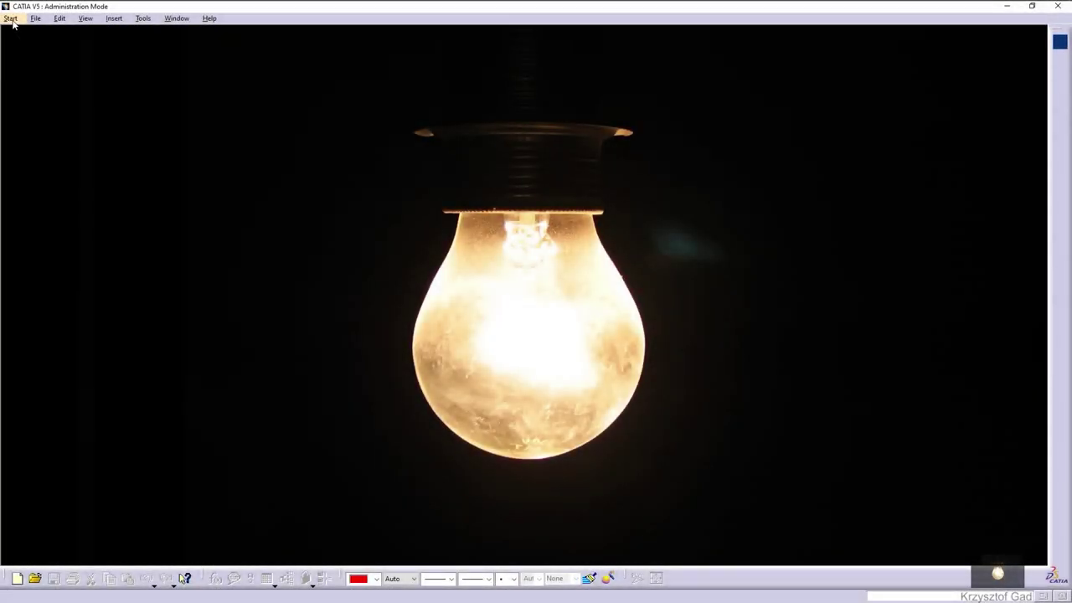
Step: Open Assembly Design and set Product1's part number to 'Condenser Assembly'
left_click(12, 18)
mouse_move(44, 163)
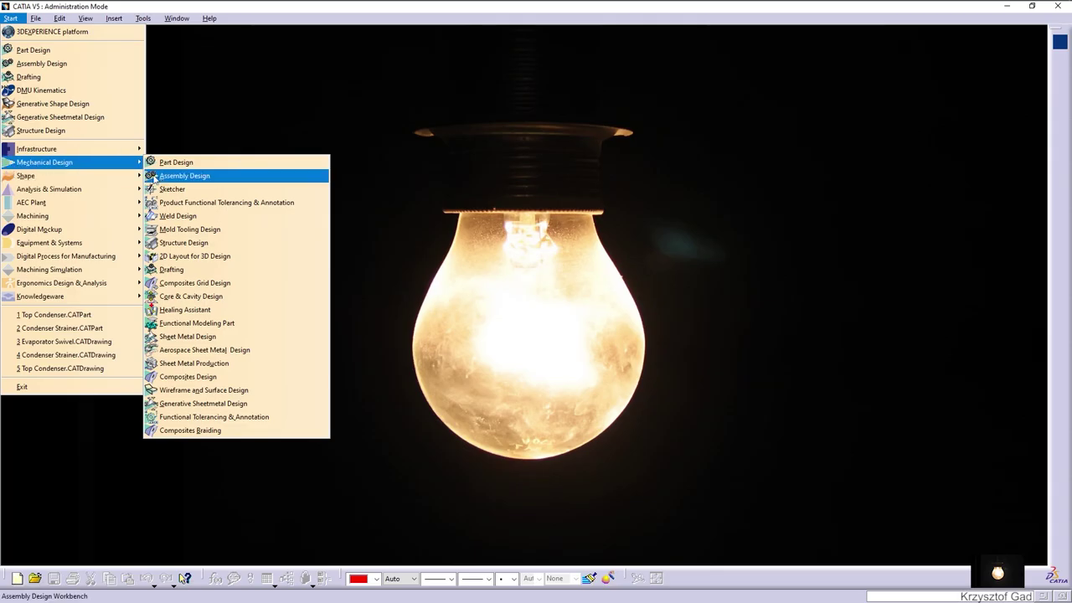
left_click(164, 177)
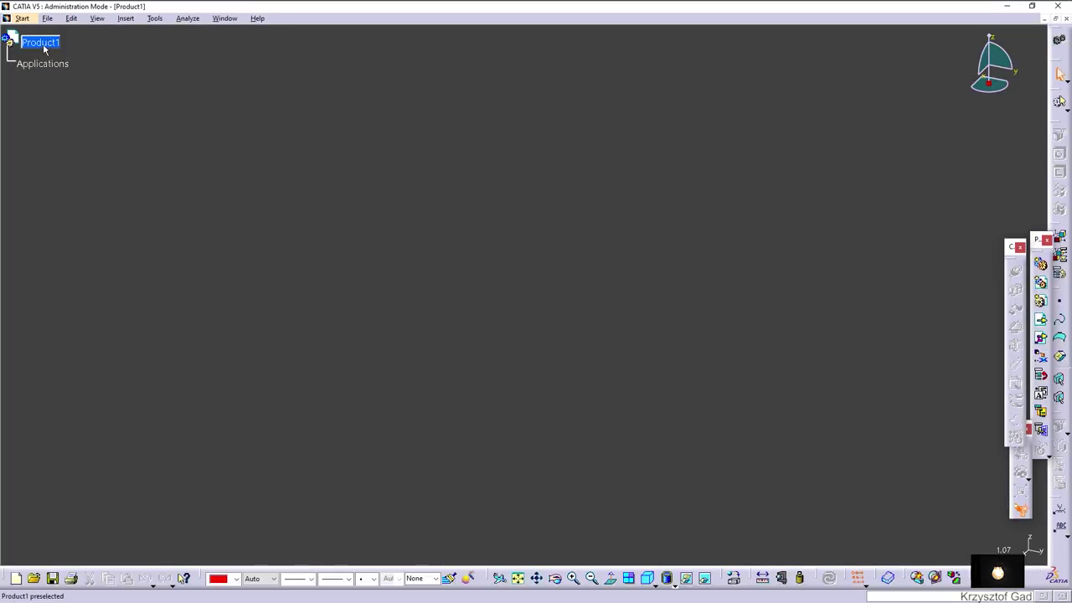
right_click(43, 46)
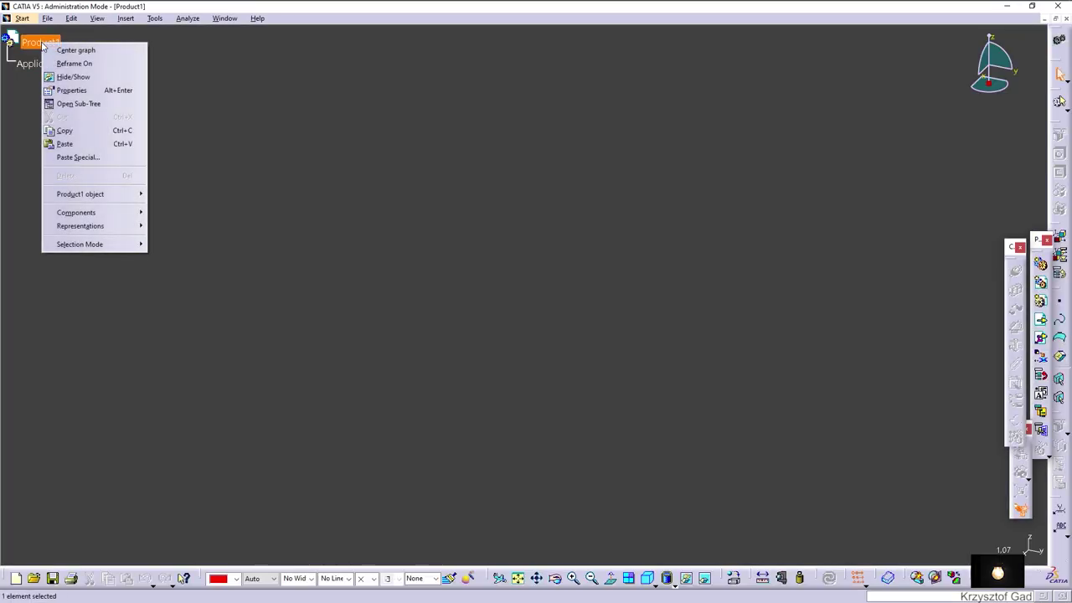
left_click(75, 91)
type("Condenser Assembly")
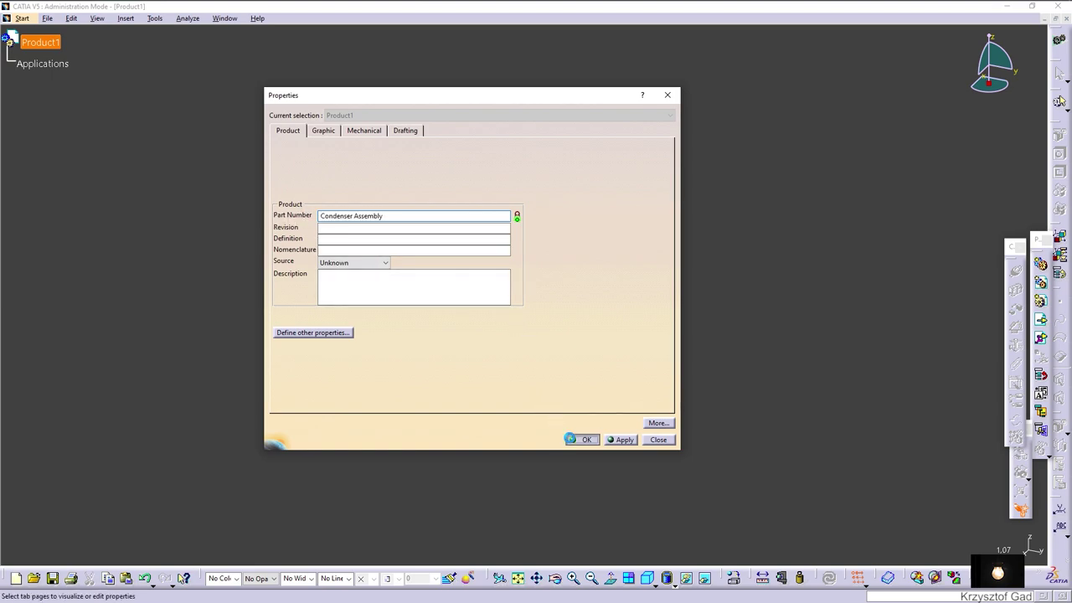
key("Return")
Step: Insert Top Condenser.CATPart as an existing component and anchor it with a Fix constraint
right_click(102, 48)
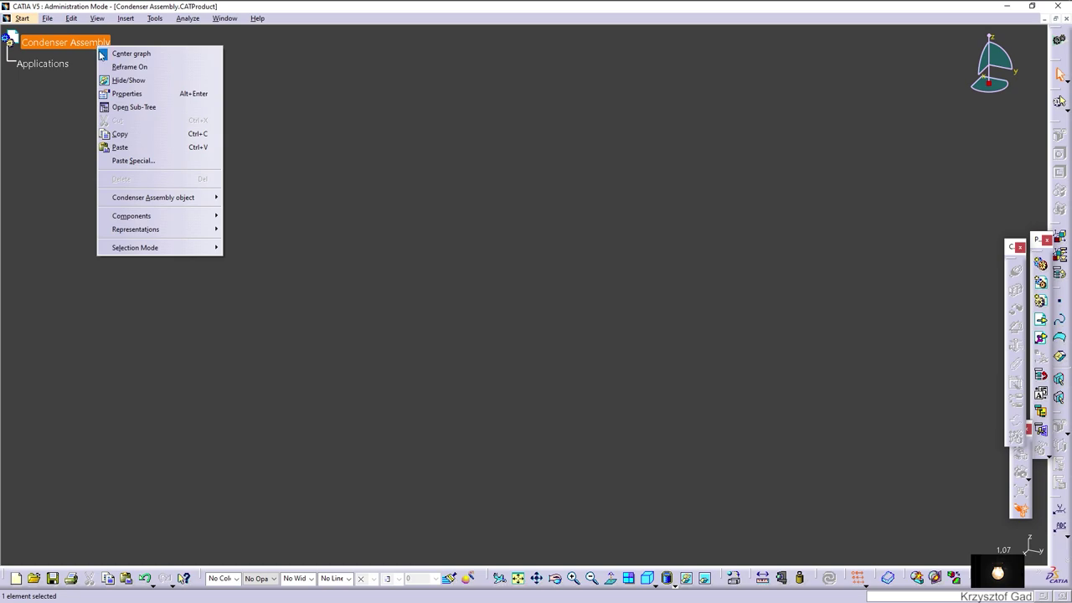
mouse_move(131, 216)
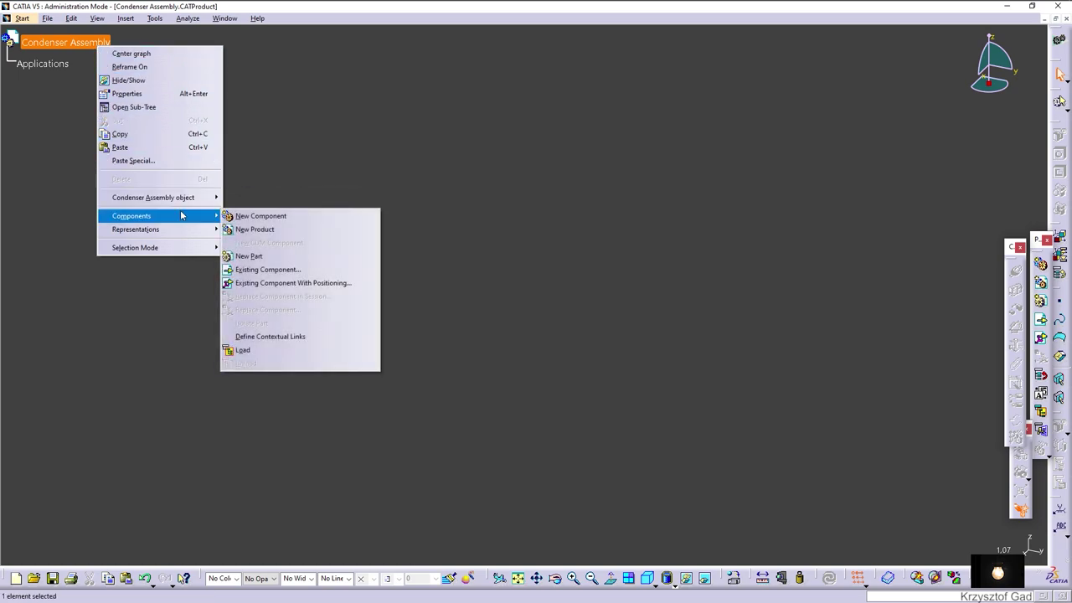
left_click(286, 274)
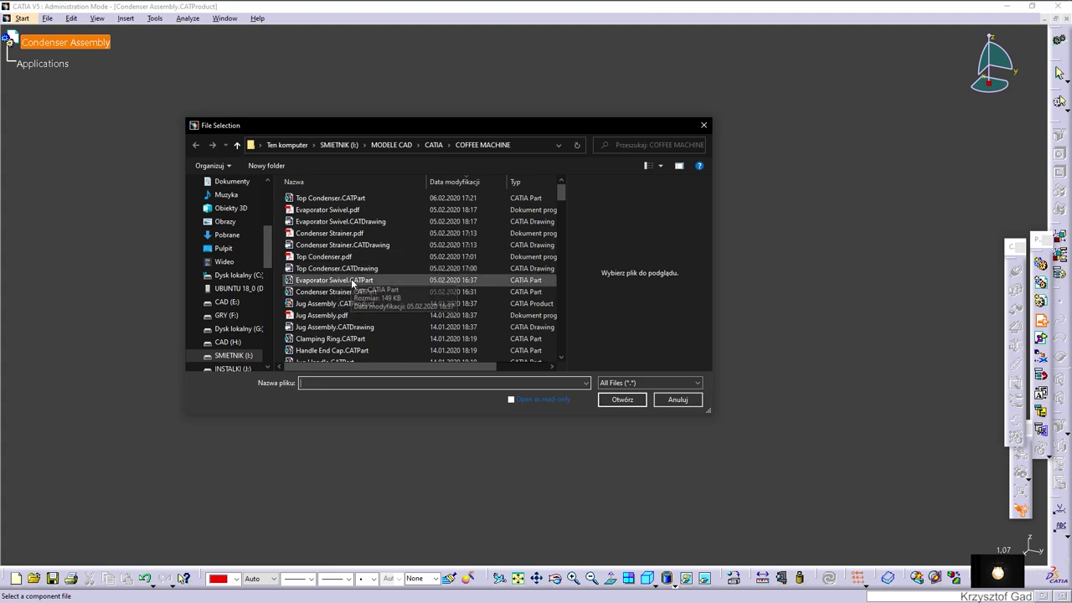
left_click(352, 198)
left_click(612, 401)
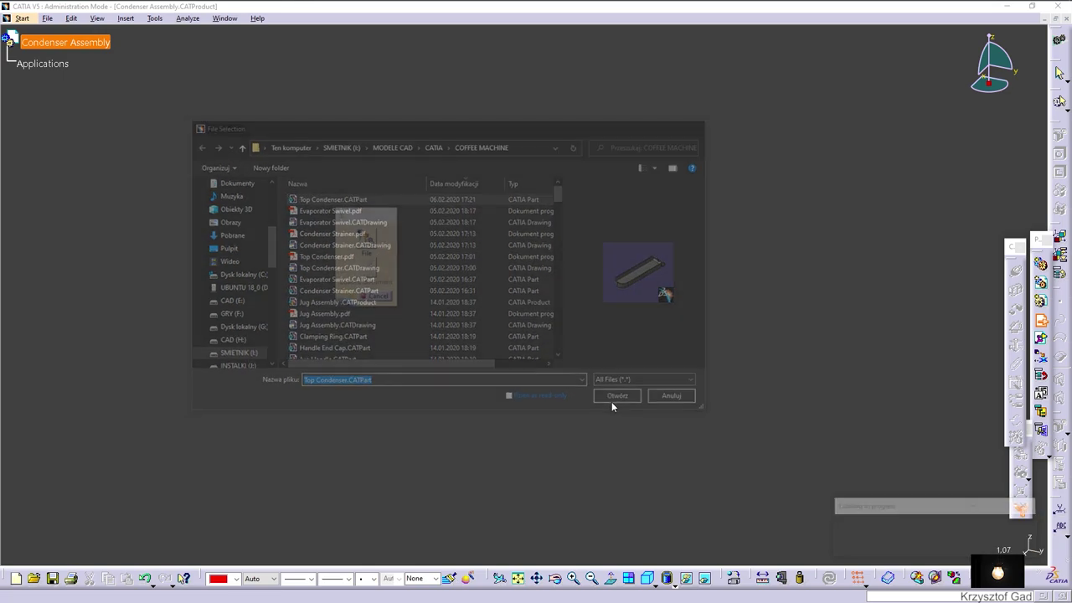
mouse_move(539, 366)
middle_mouse_down()
mouse_move(314, 170)
mouse_move(666, 184)
mouse_move(974, 360)
middle_mouse_up()
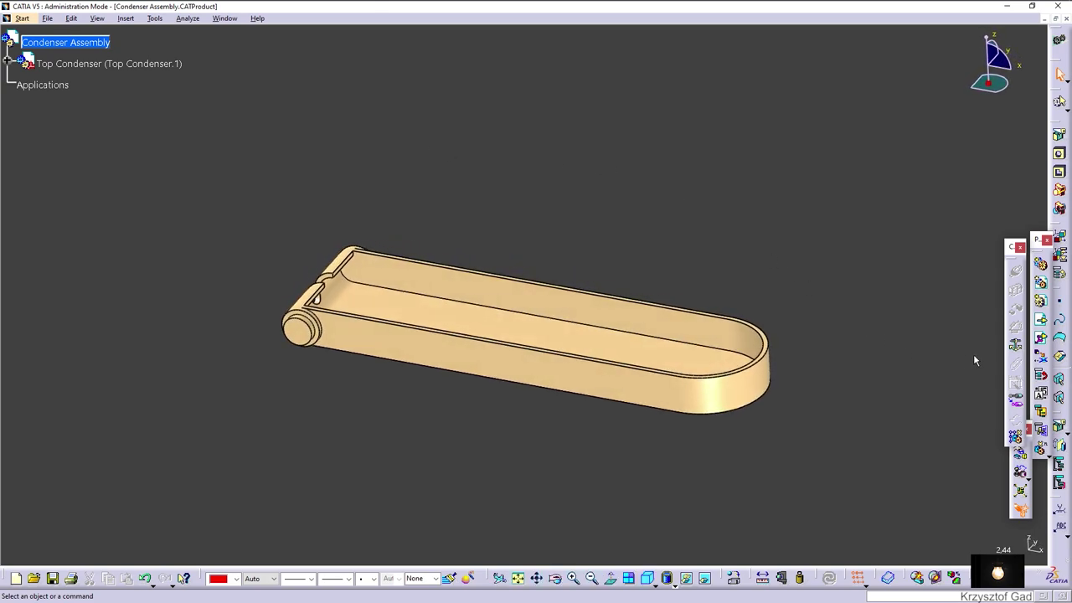
left_click(665, 342)
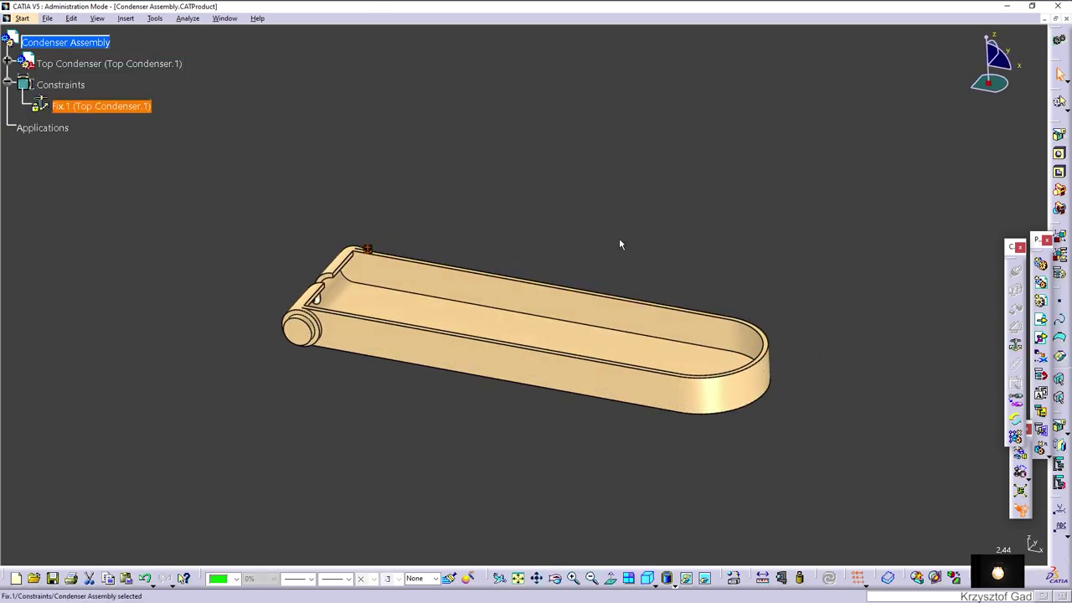
Step: Insert Condenser Strainer.CATPart into the Condenser Assembly as an existing component
left_click(85, 40)
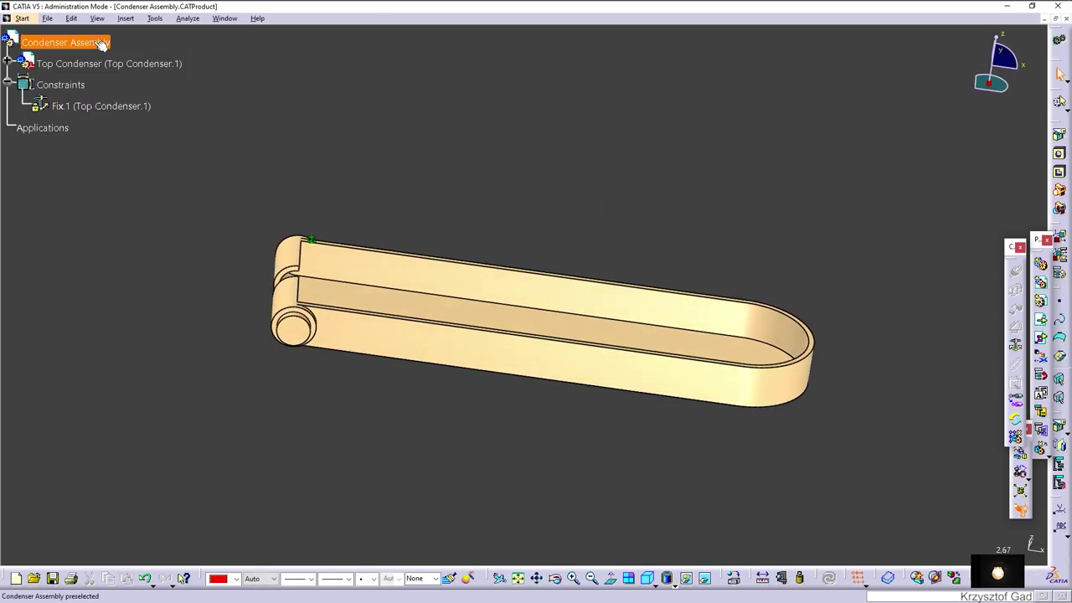
right_click(85, 41)
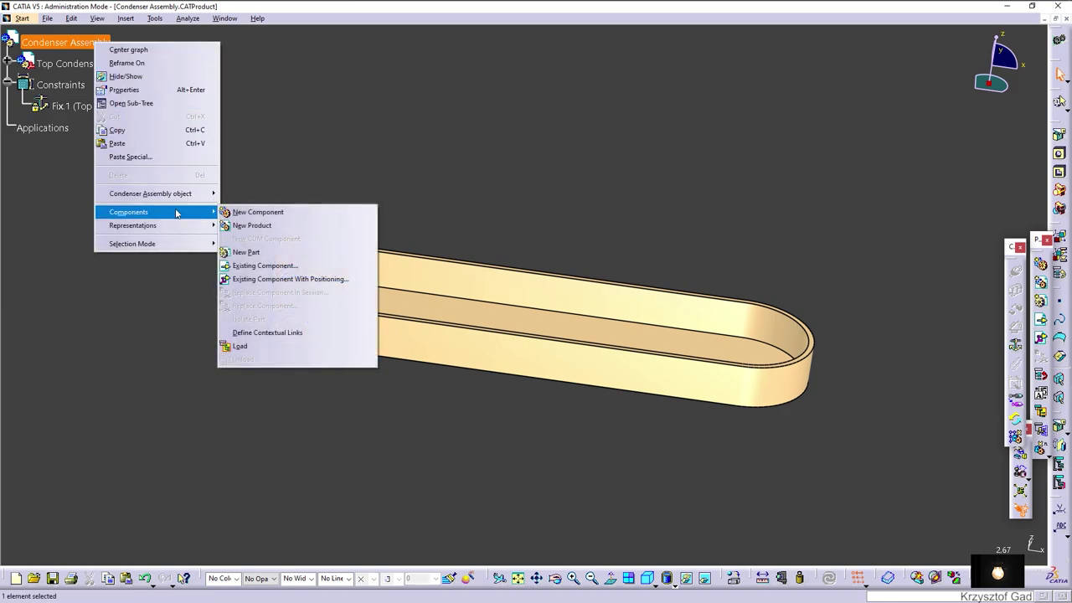
left_click(271, 267)
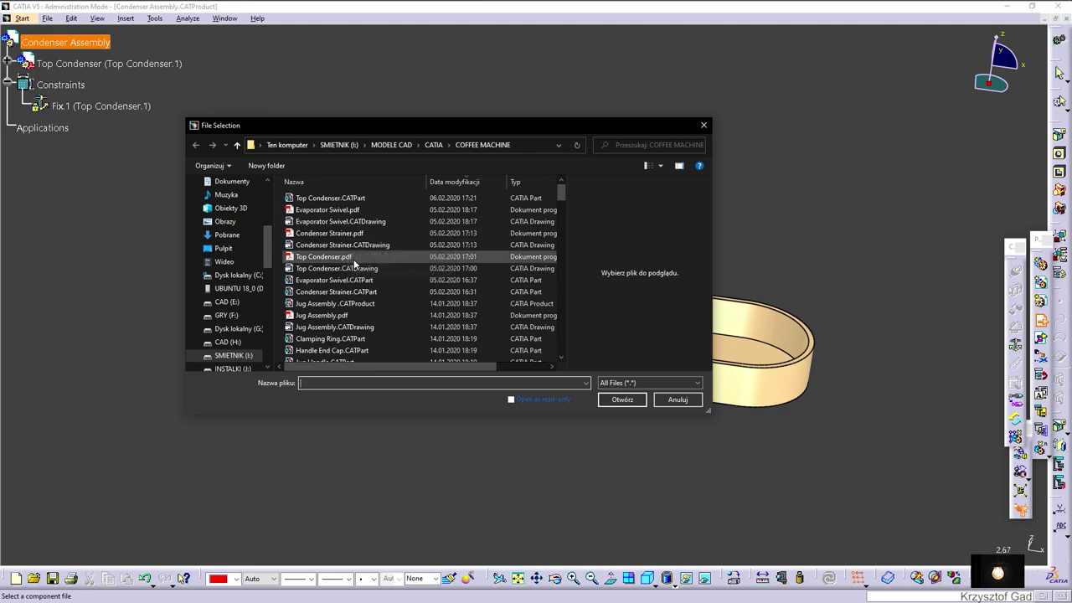
left_click(356, 294)
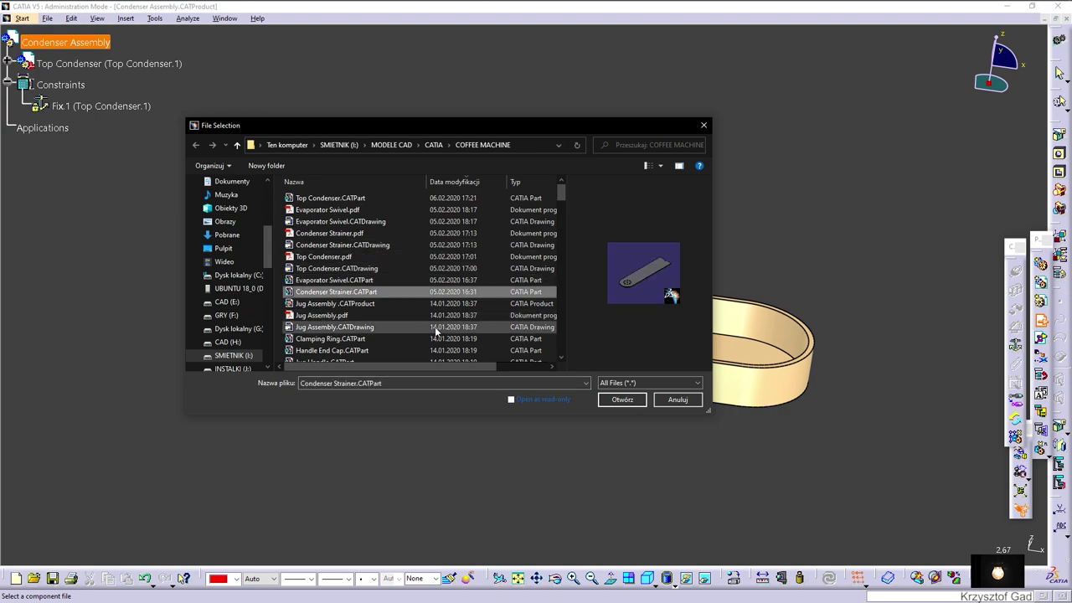
left_click(611, 400)
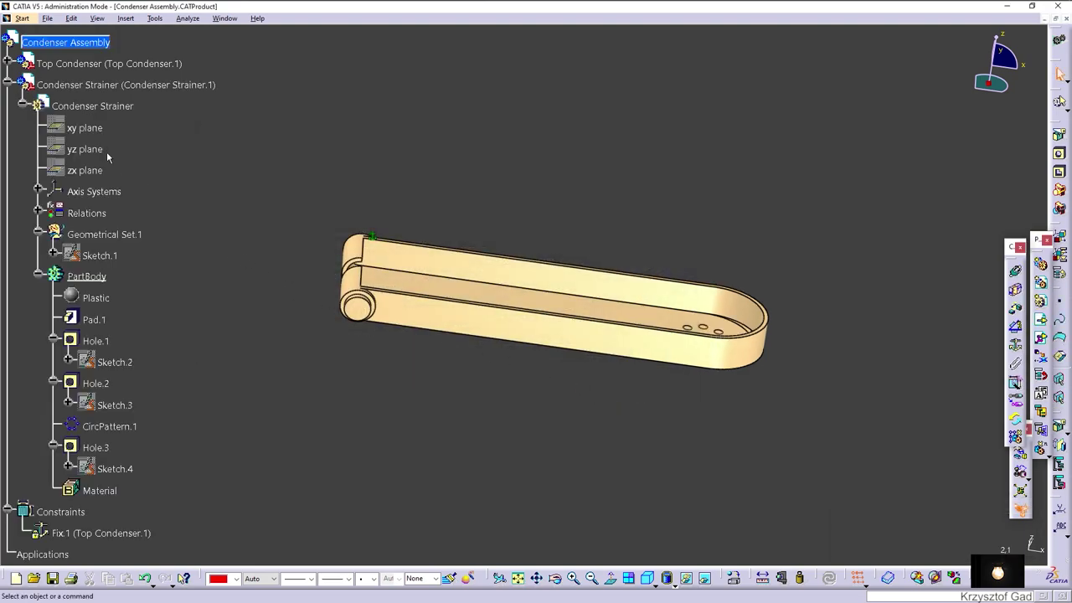
Step: Collapse the strainer's tree and set the compass to snap automatically to selected objects
left_click(9, 85)
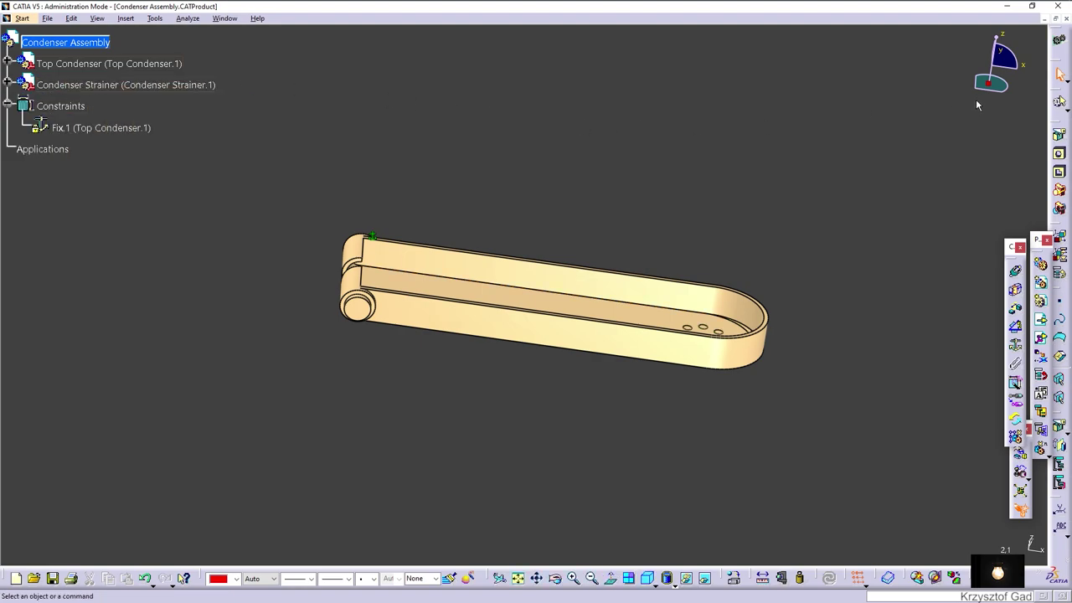
right_click(991, 89)
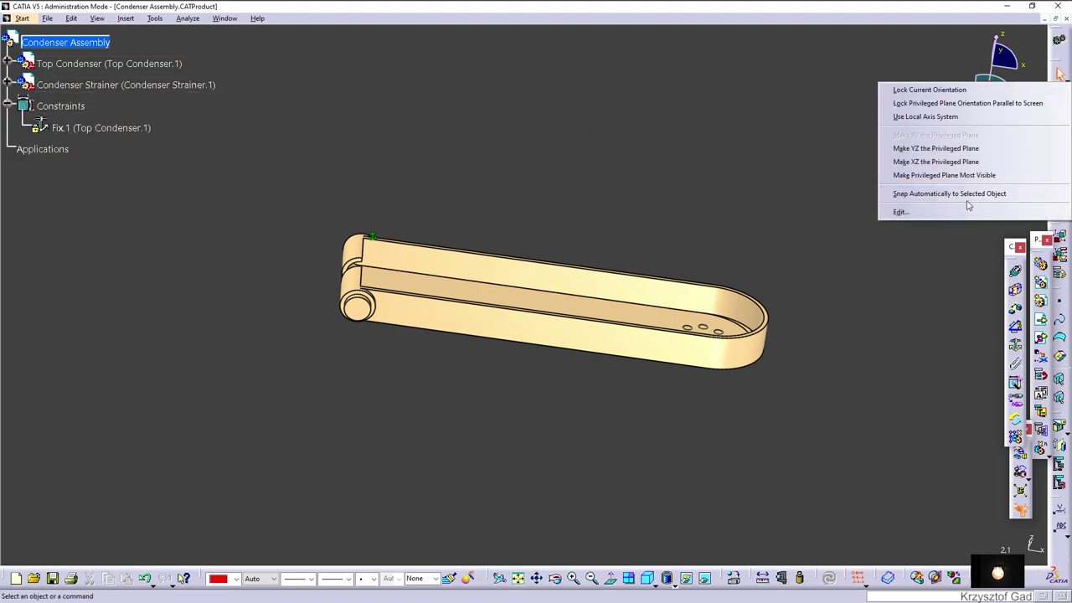
left_click(939, 195)
Step: Snap the compass to the Condenser Strainer and lift the strainer above the condenser
left_click(115, 87)
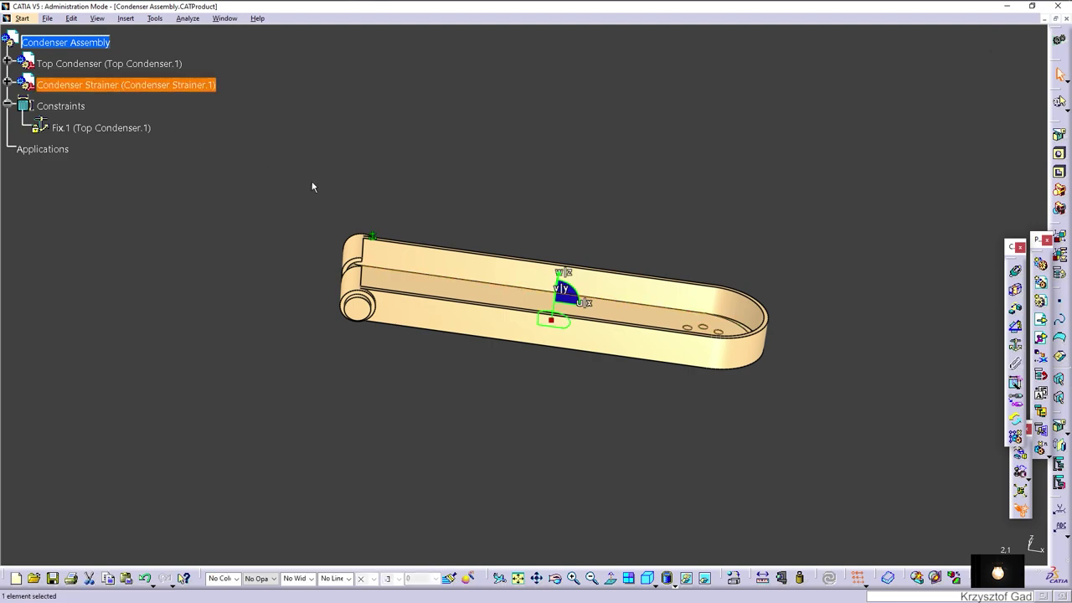
left_click_drag(558, 308, 578, 192)
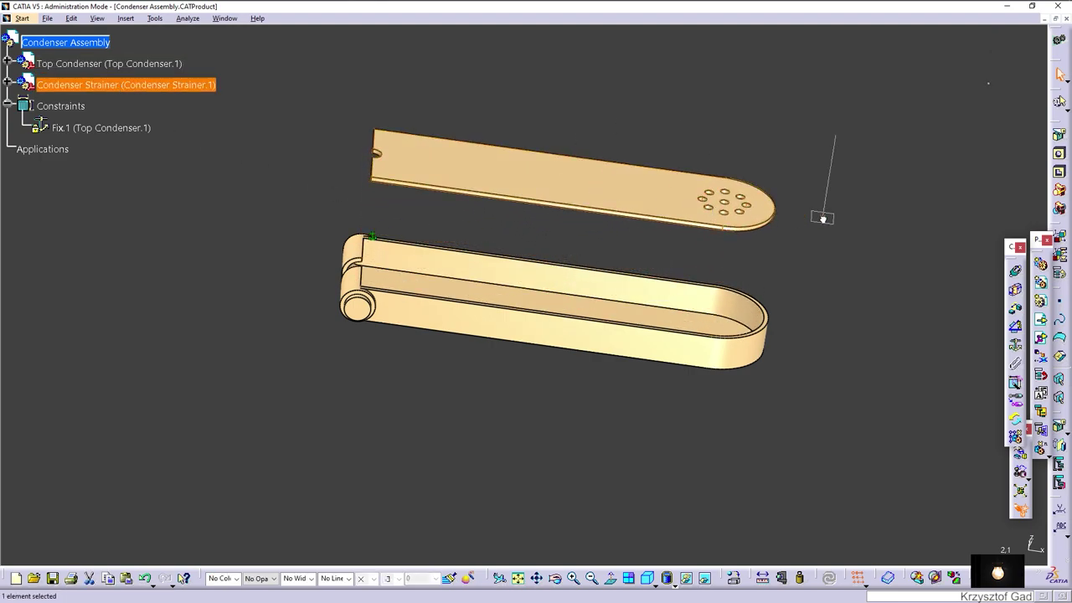
left_click_drag(823, 218, 842, 206)
middle_click_drag(842, 205, 983, 295)
Step: Add an offset constraint between a strainer face and a condenser face
left_click(1016, 311)
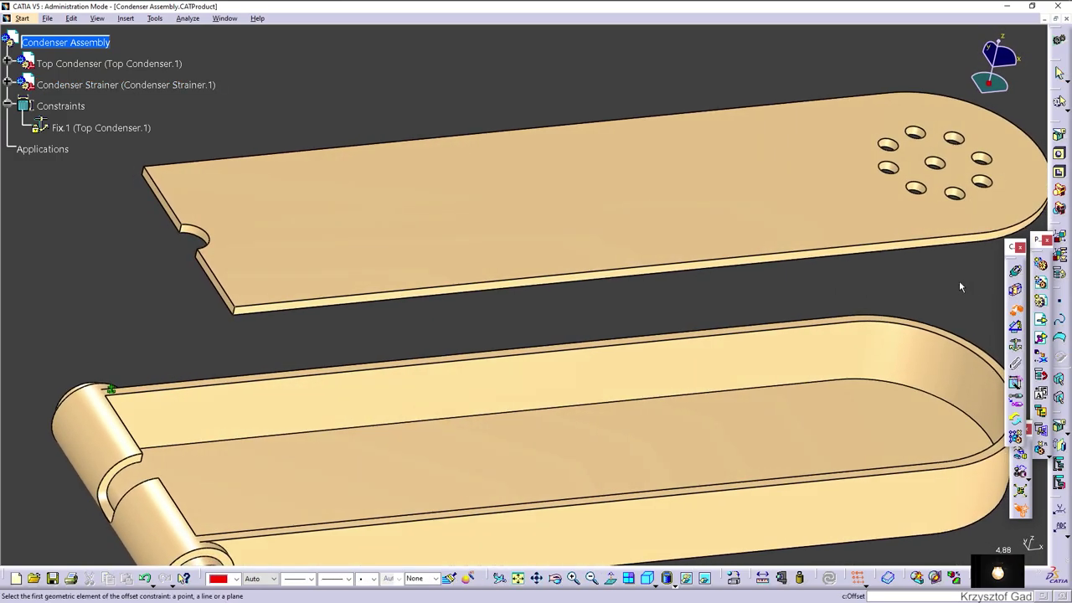
left_click(873, 215)
mouse_move(873, 215)
middle_mouse_down()
mouse_move(785, 292)
mouse_move(461, 400)
mouse_move(349, 388)
mouse_move(536, 414)
mouse_move(881, 500)
middle_mouse_up()
left_click(352, 387)
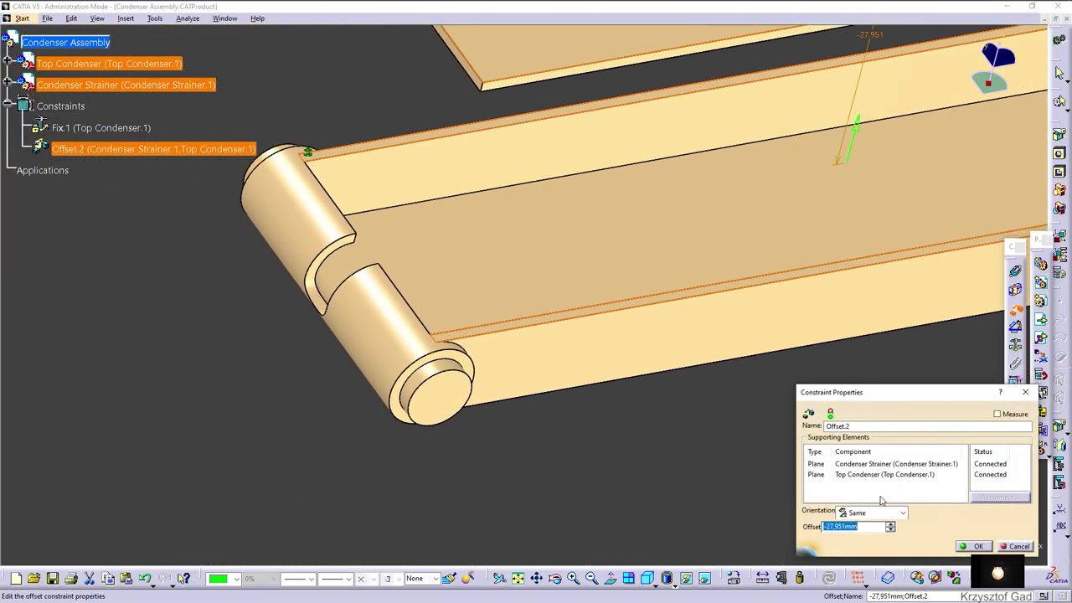
key("Return")
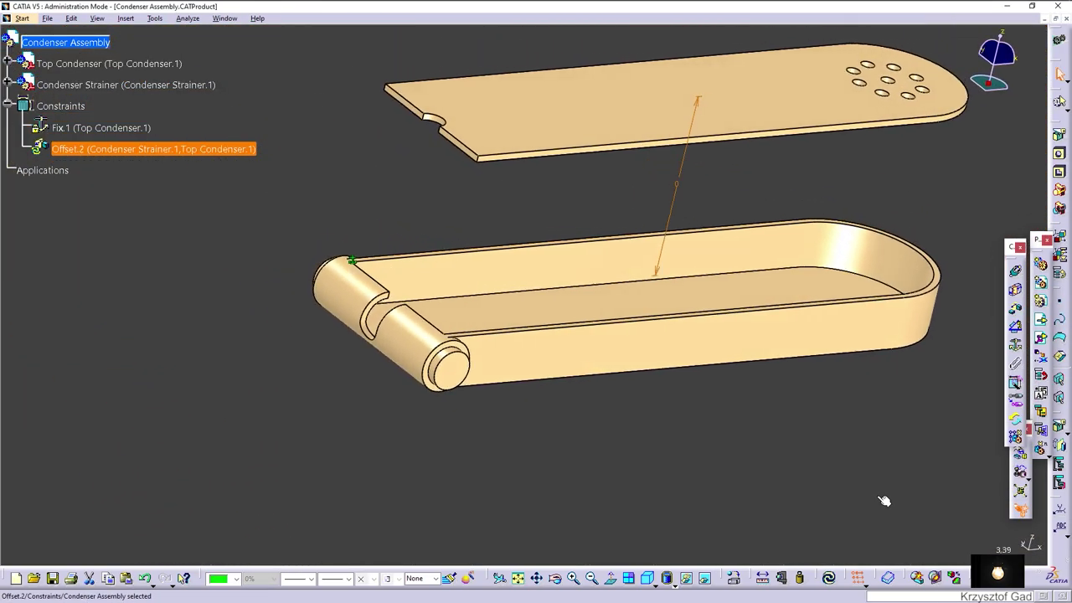
Step: Add a surface contact constraint between the strainer face and the condenser's inner face
left_click(1016, 291)
left_click(713, 182)
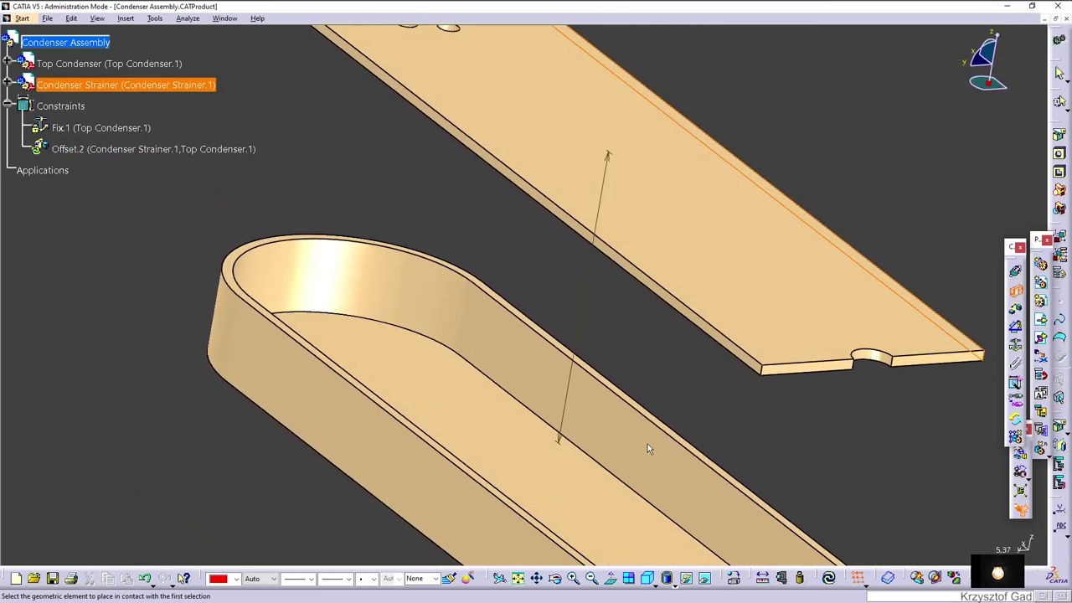
left_click(653, 444)
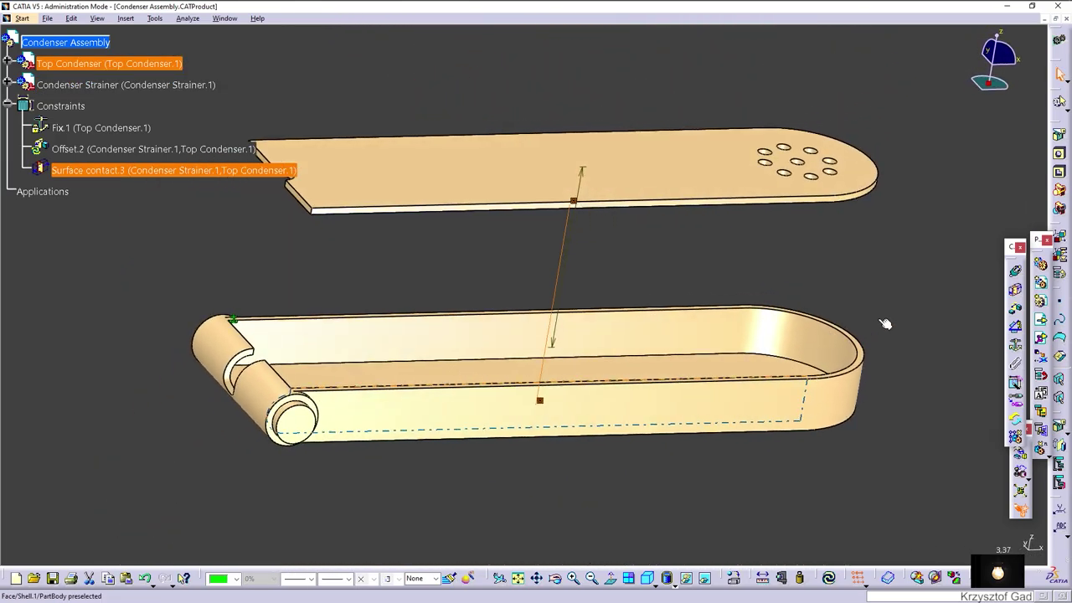
Step: Make a strainer hole axis coincident with the condenser's rounded inner face, then update
left_click(1016, 272)
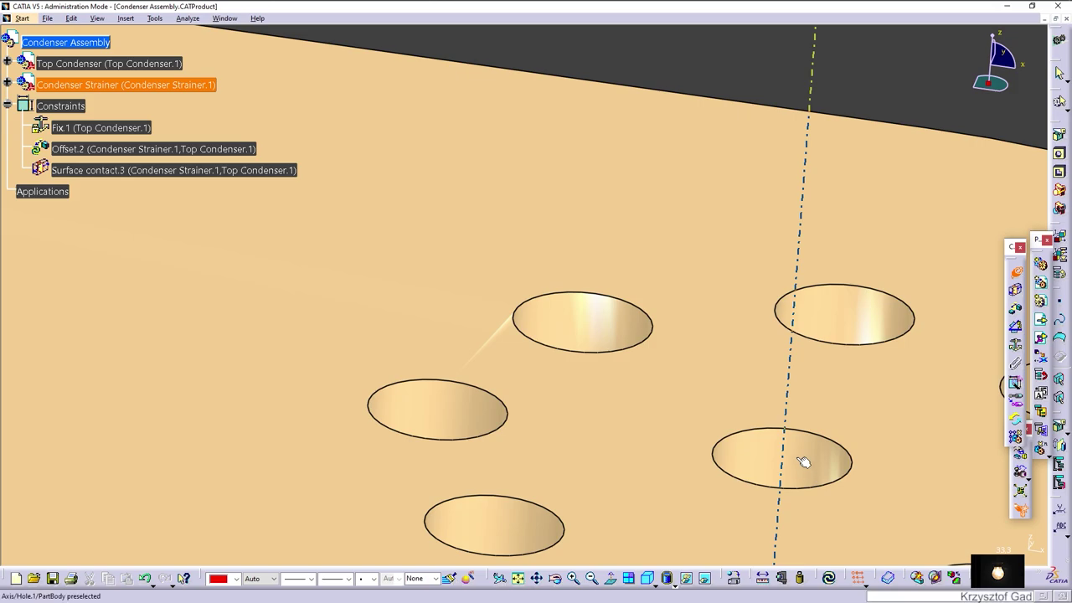
left_click(802, 461)
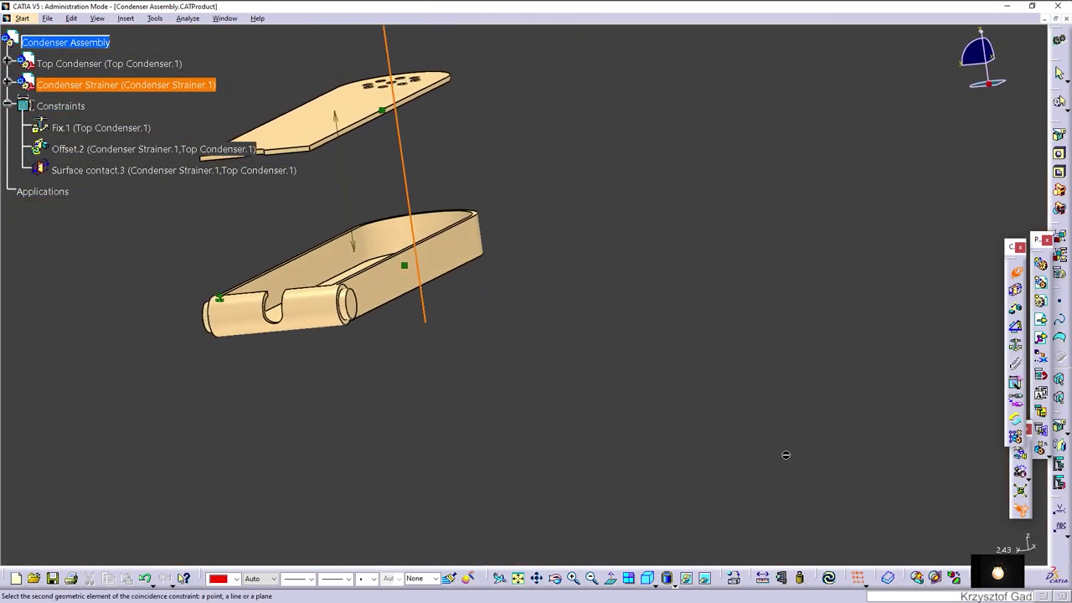
left_click(491, 234)
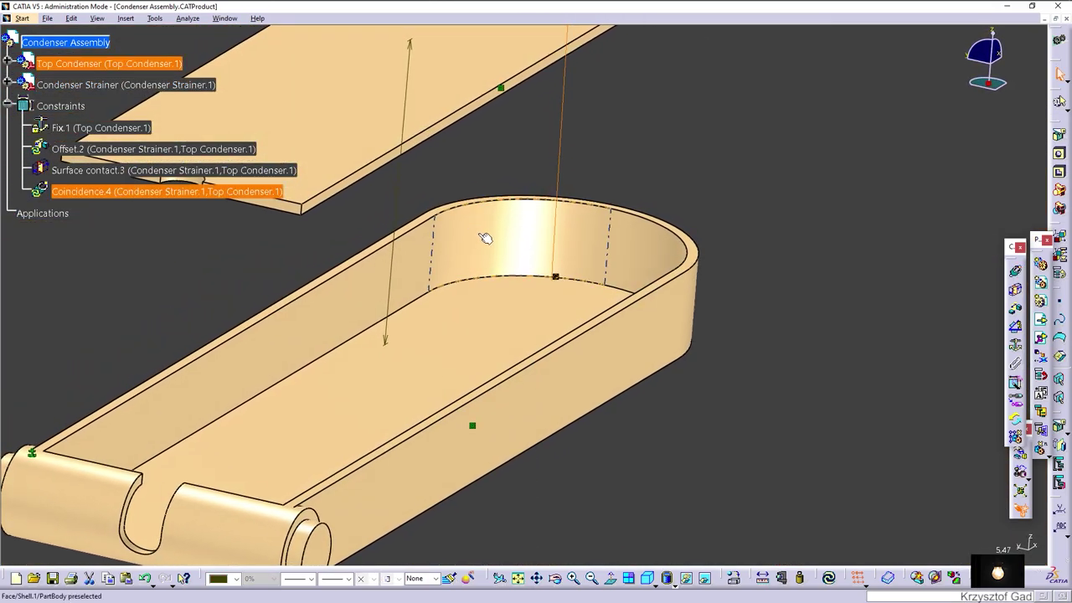
left_click(828, 578)
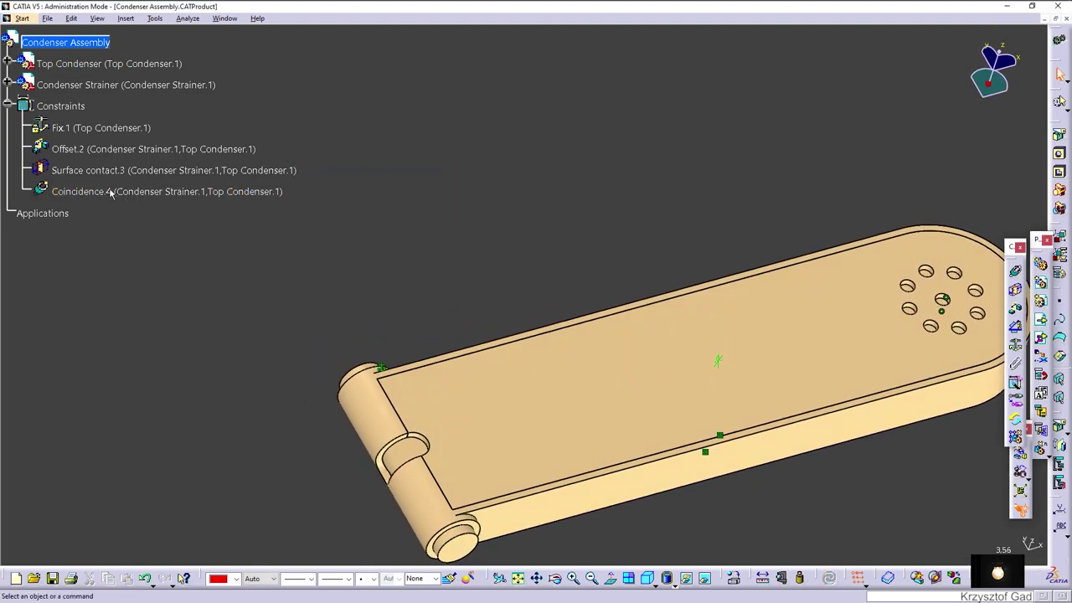
Step: Hide the Condenser Strainer and turn the view of the condenser slightly
right_click(69, 92)
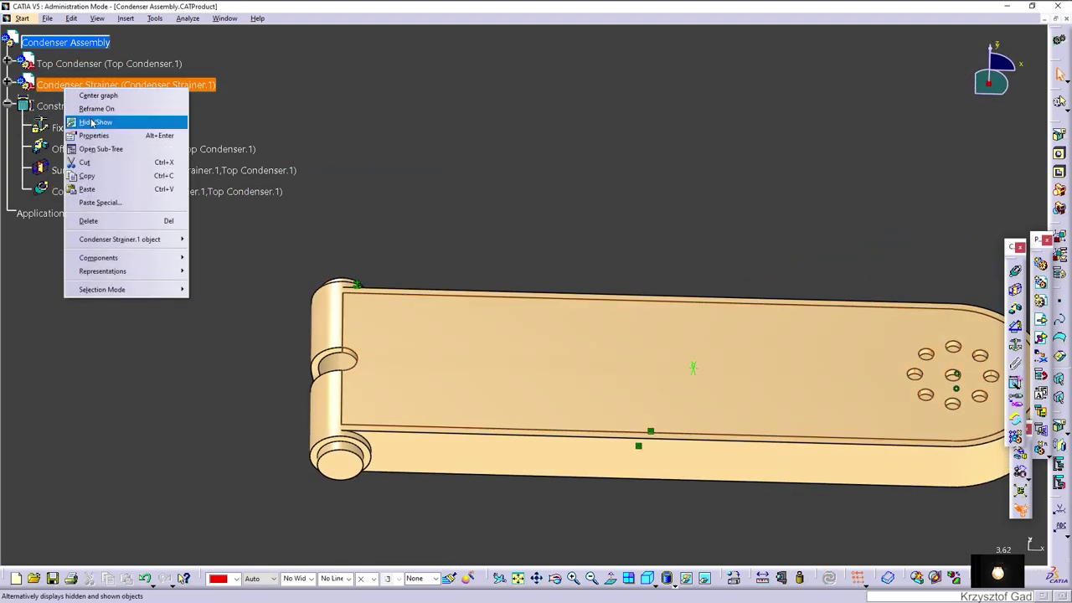
left_click(92, 122)
mouse_move(501, 142)
middle_mouse_down()
mouse_move(565, 183)
mouse_move(861, 248)
middle_mouse_up()
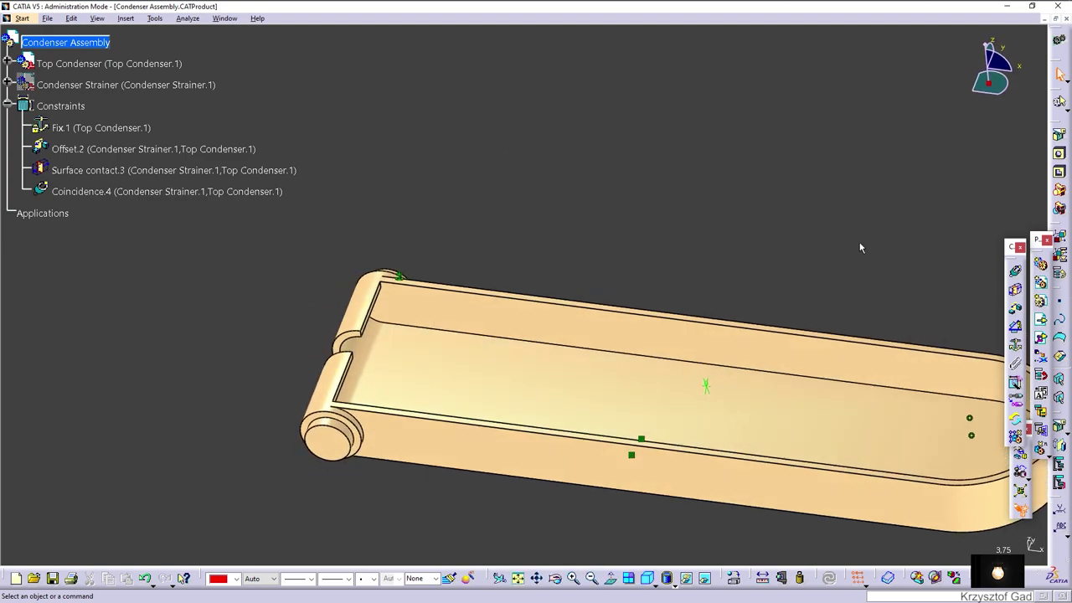
Step: Insert Evaporator Swivel.CATPart as an existing component and collapse its tree
right_click(80, 45)
mouse_move(111, 215)
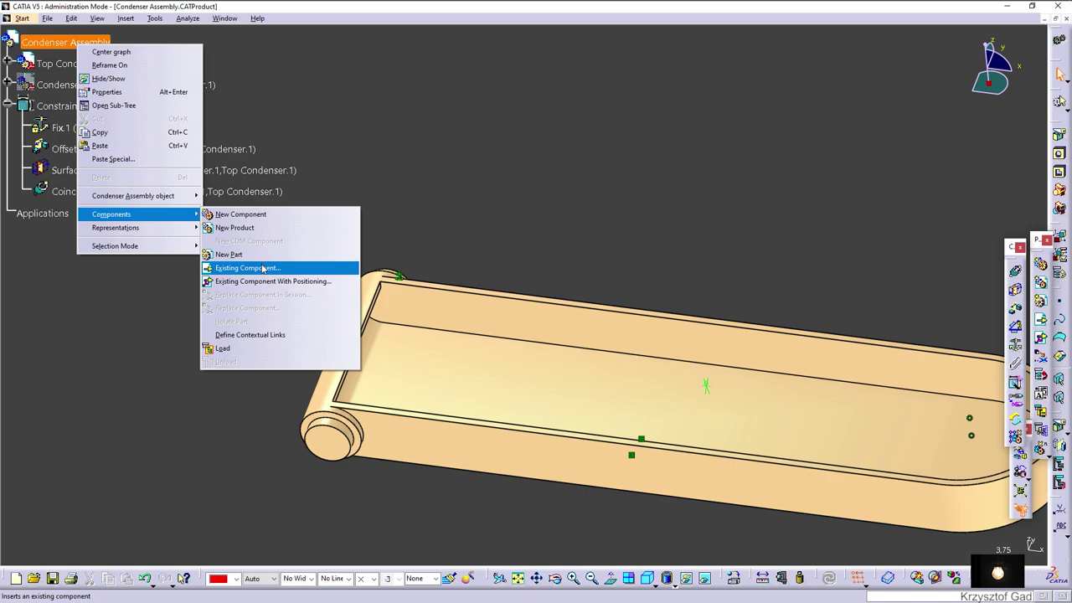
left_click(247, 268)
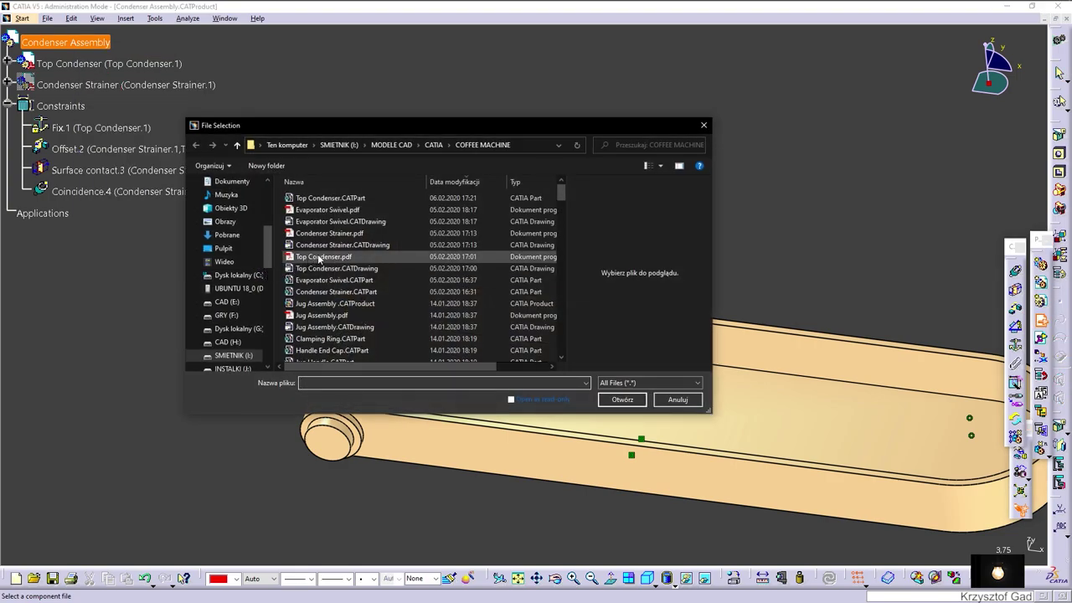
left_click(335, 280)
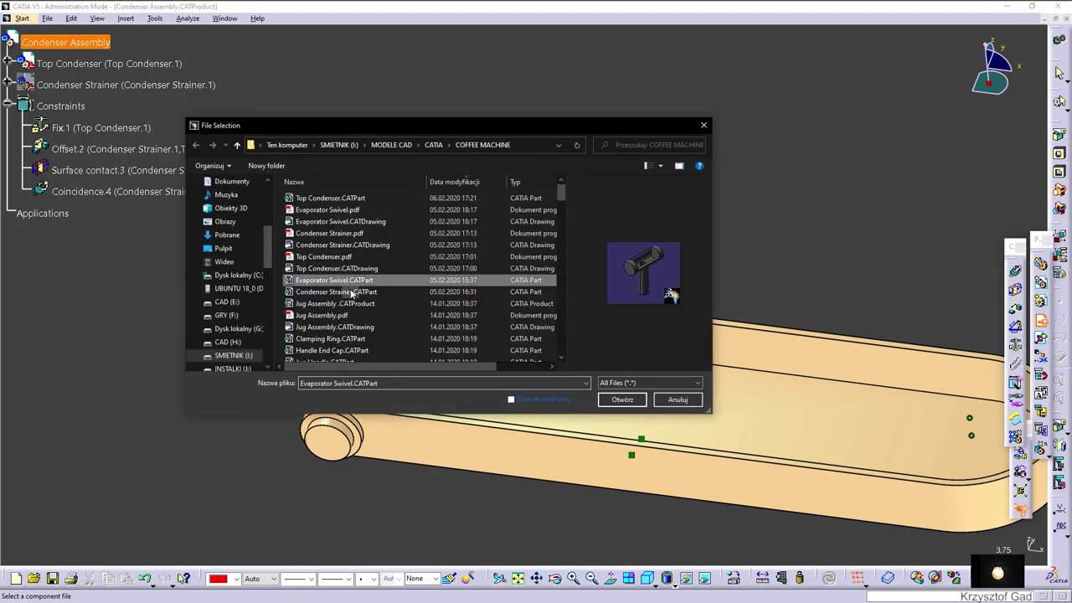
left_click(622, 400)
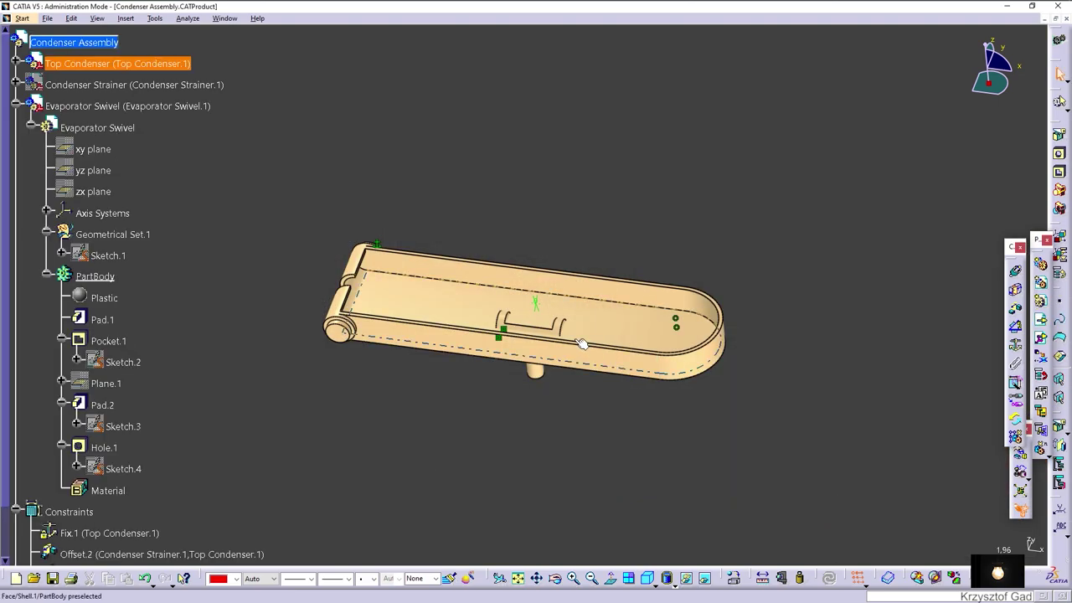
left_click(16, 107)
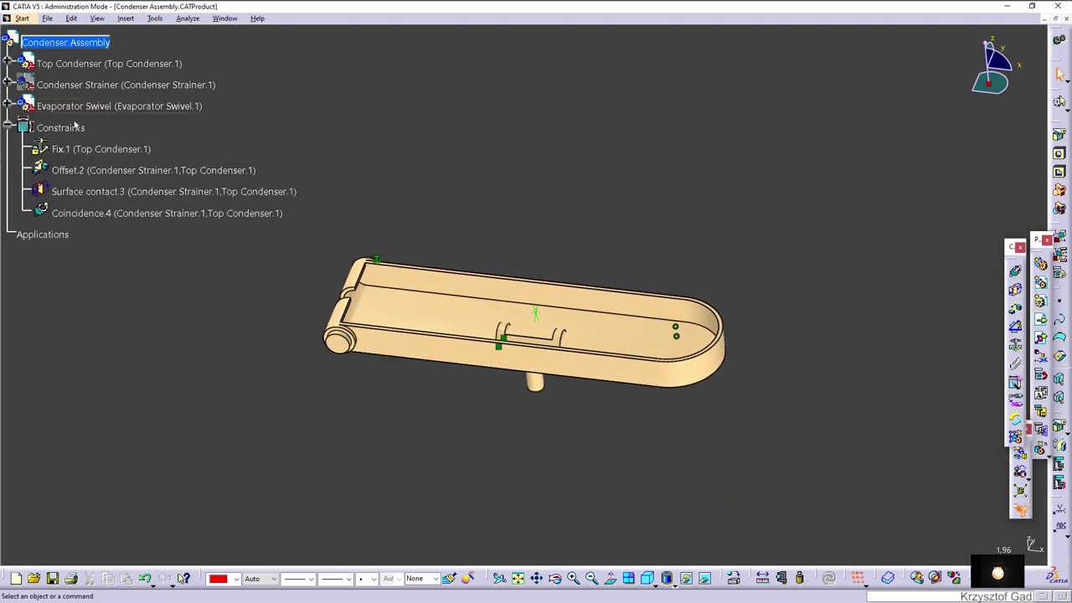
left_click(148, 106)
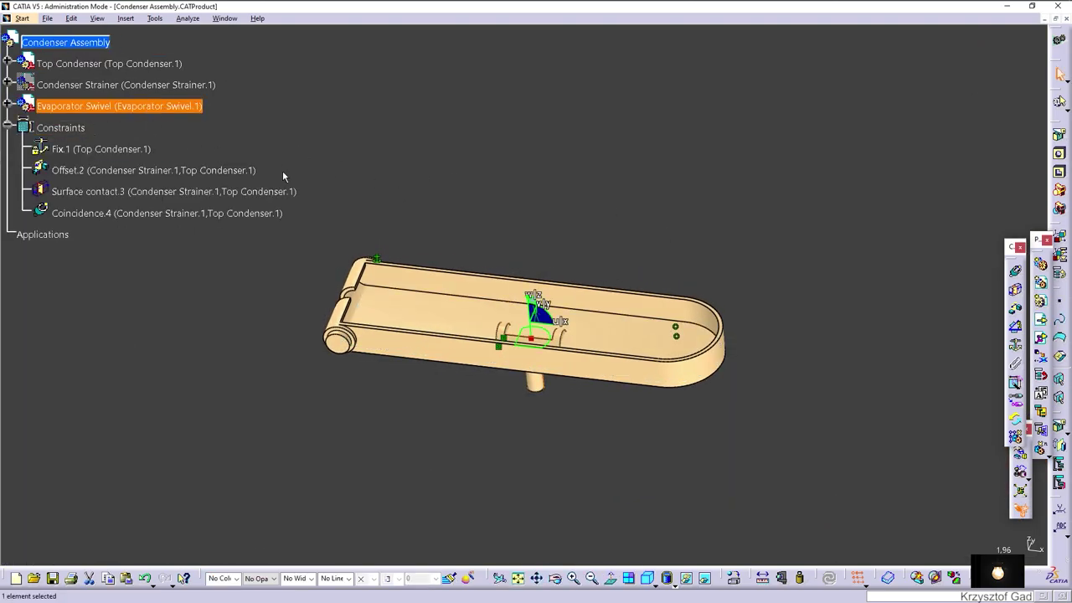
Step: Lift and rotate the swivel, make its axis coincident with the Top Condenser axis, and update
left_click_drag(533, 339, 518, 206)
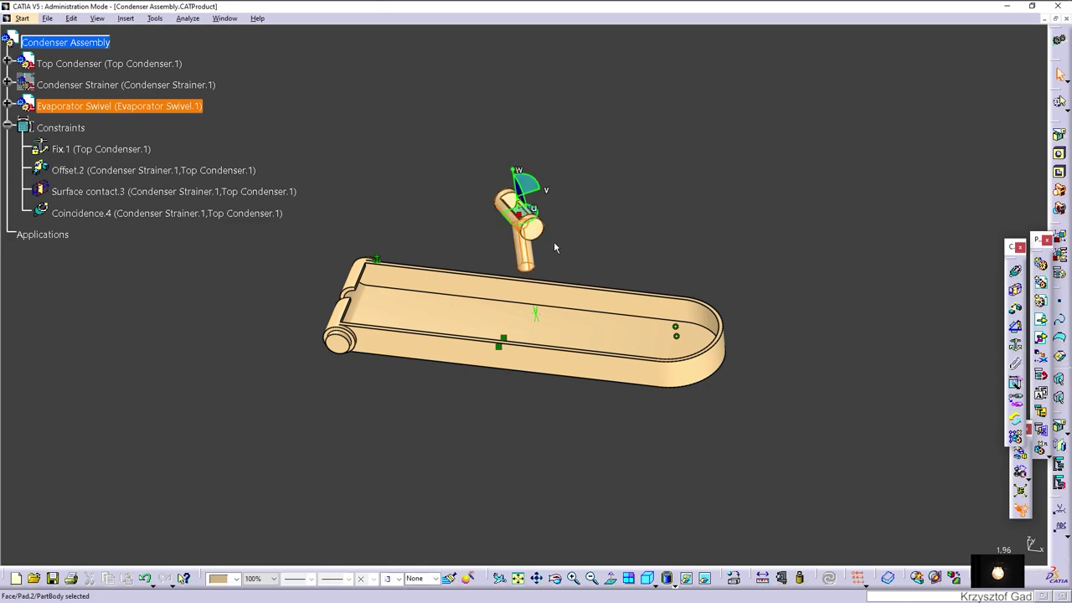
left_click_drag(551, 242, 484, 248)
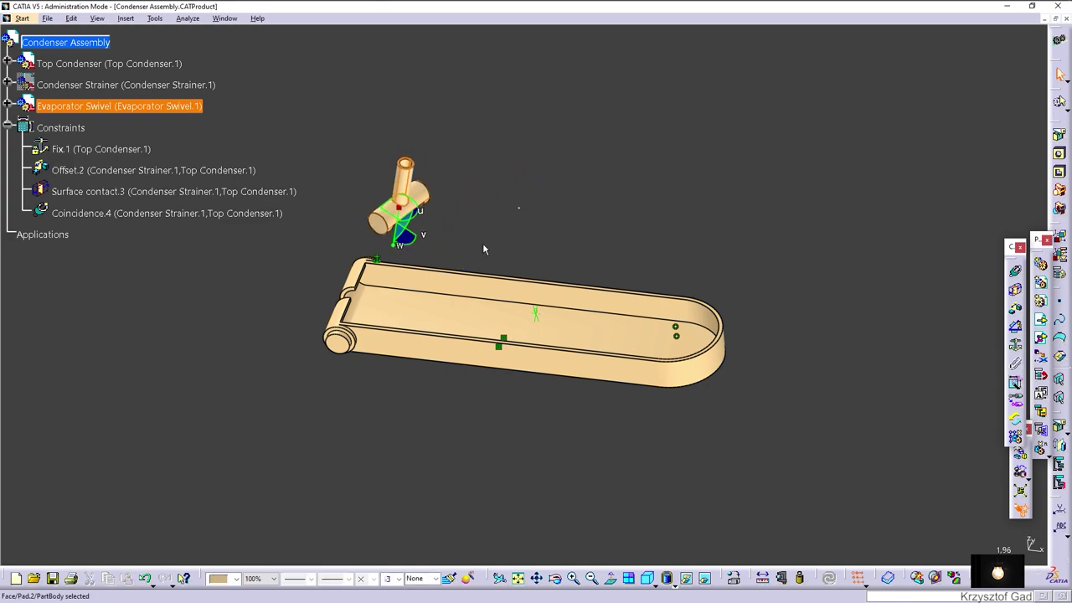
left_click(533, 203)
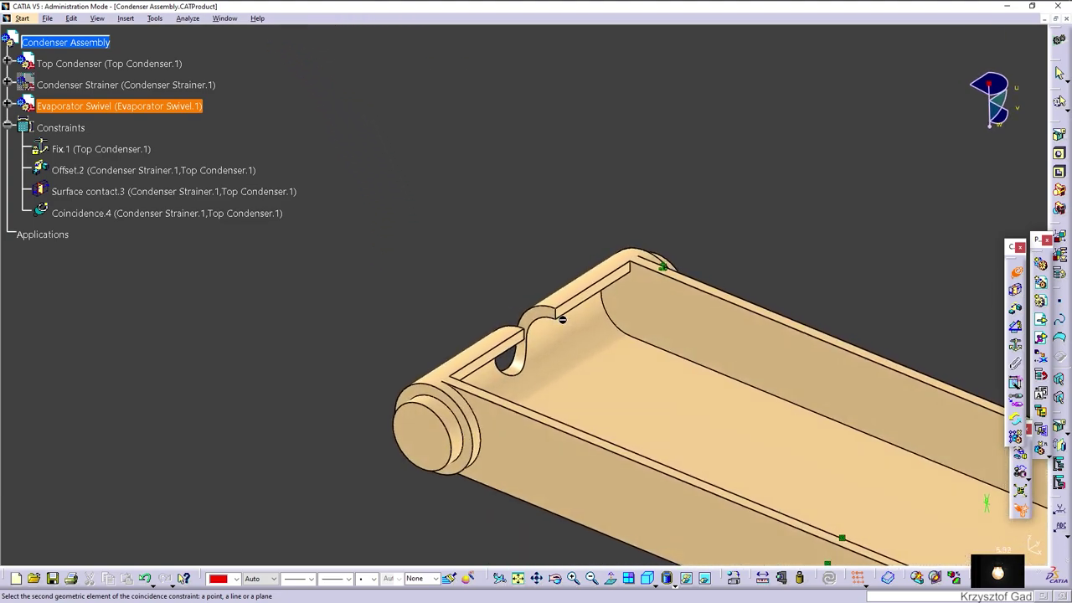
left_click(586, 343)
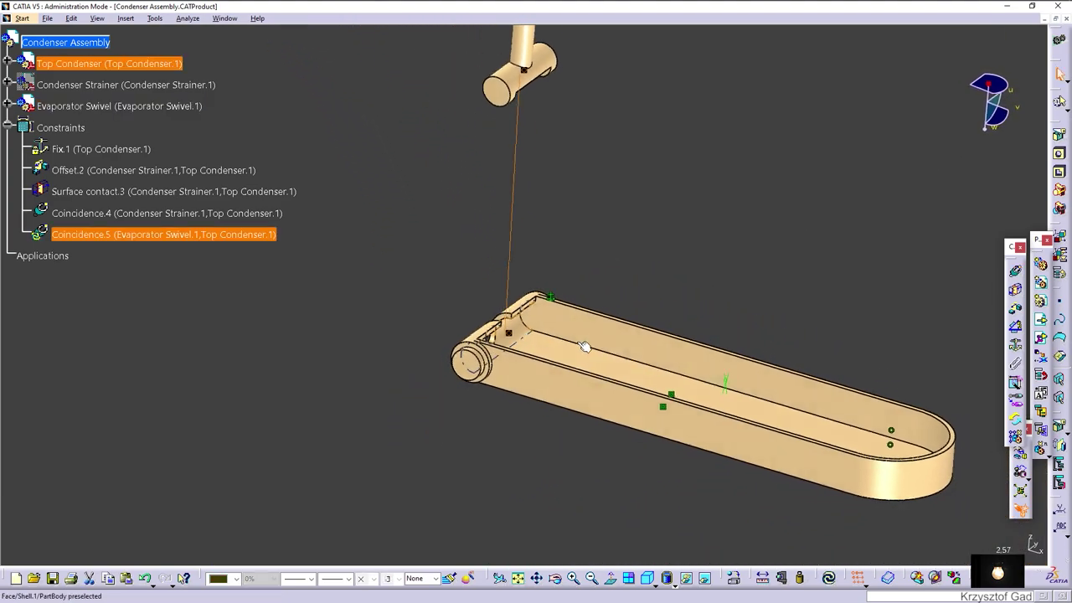
key("ctrl+u")
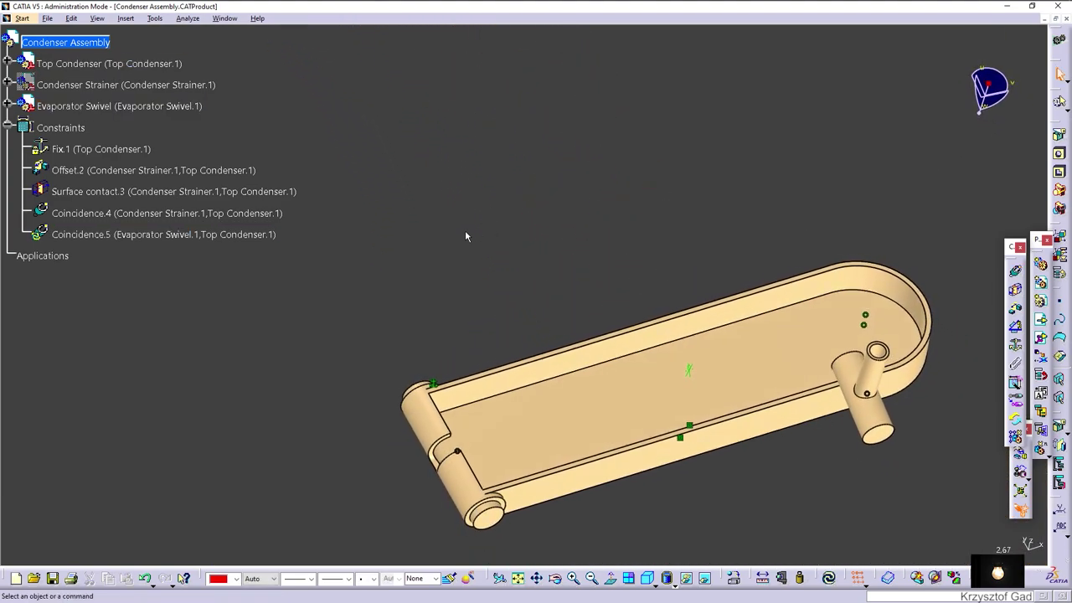
Step: Toggle the visibility of the Evaporator Swivel's three reference planes
left_click(8, 106)
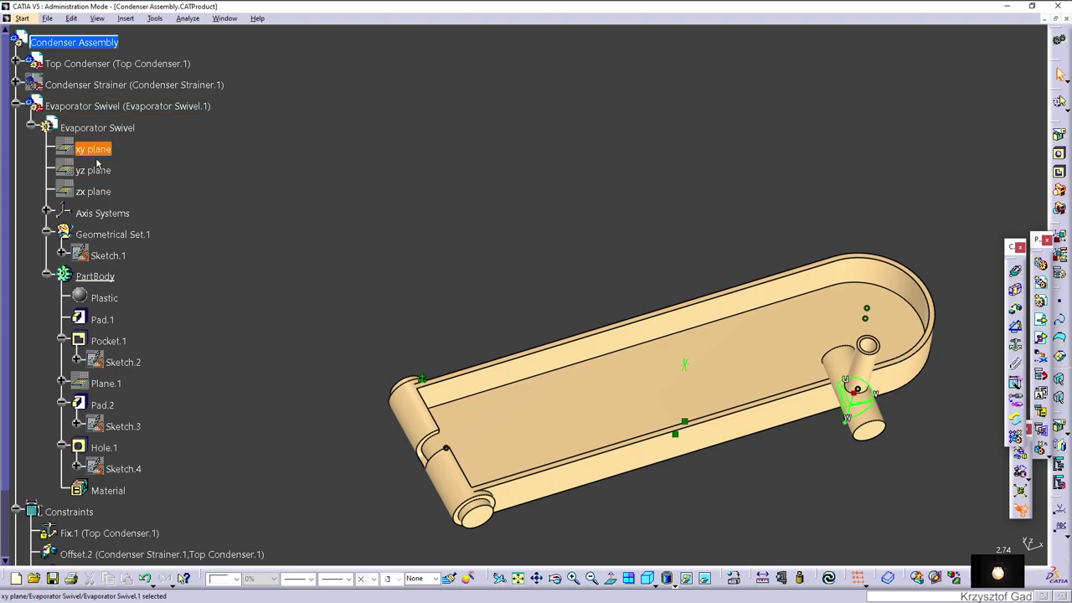
right_click(99, 191)
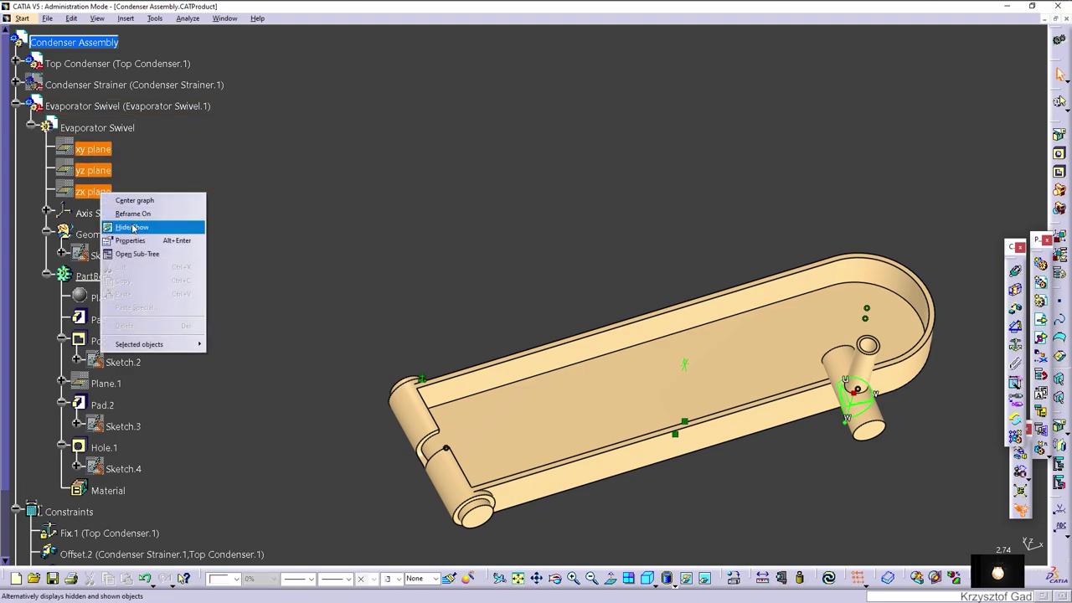
left_click(159, 227)
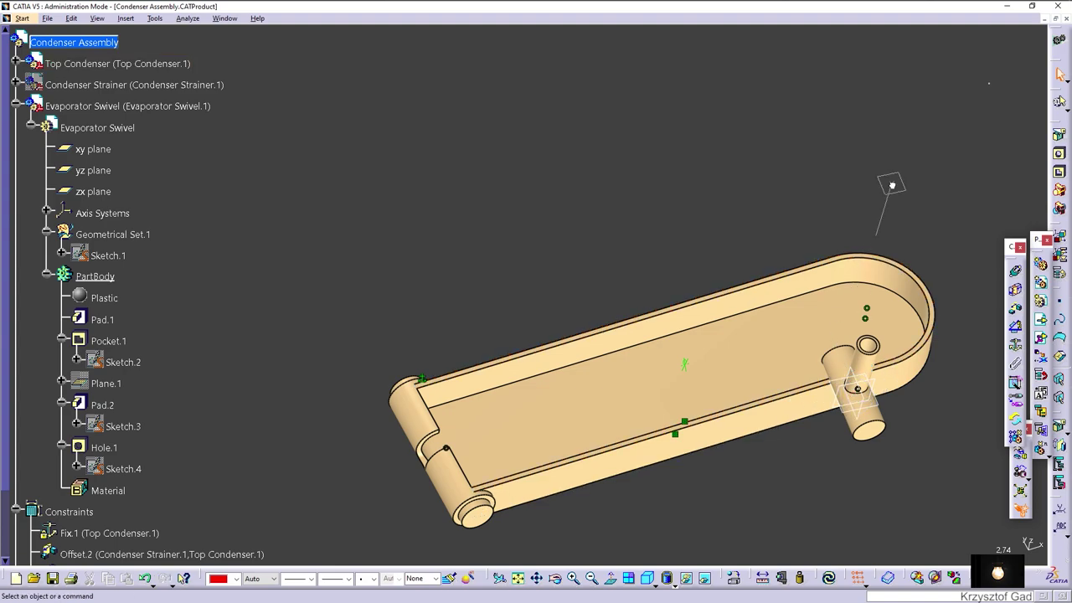
Step: Turn off automatic compass snapping and show the Top Condenser's xy and zx planes
right_click(993, 87)
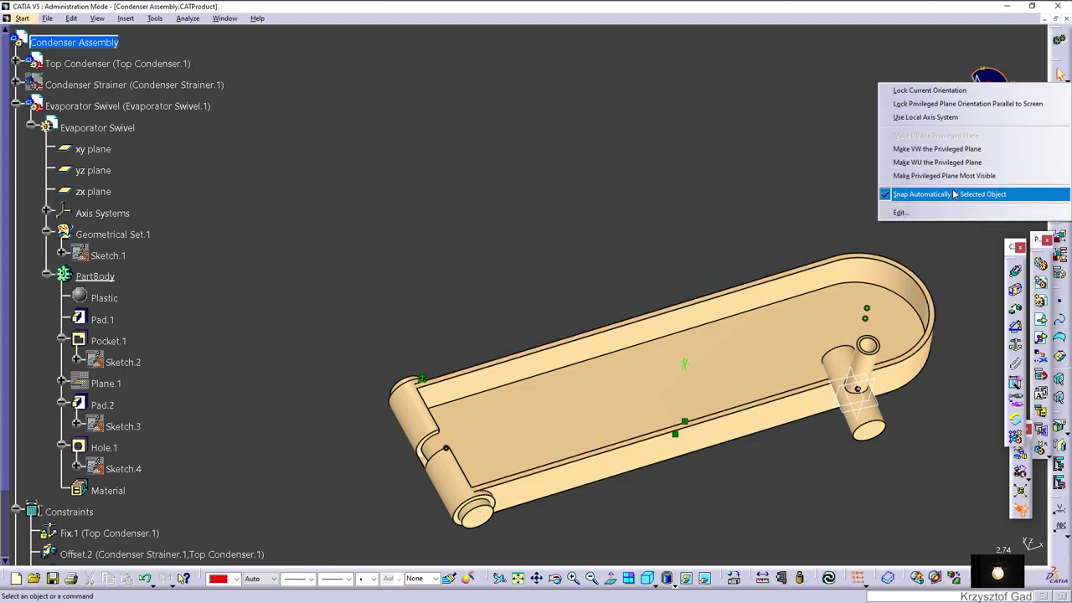
left_click(954, 195)
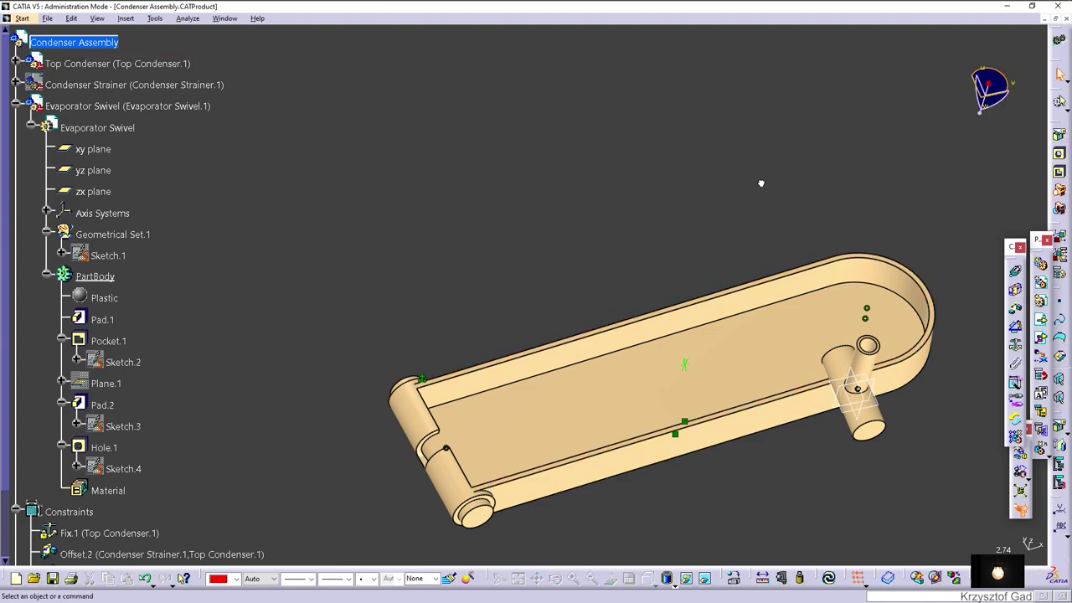
left_click(16, 65)
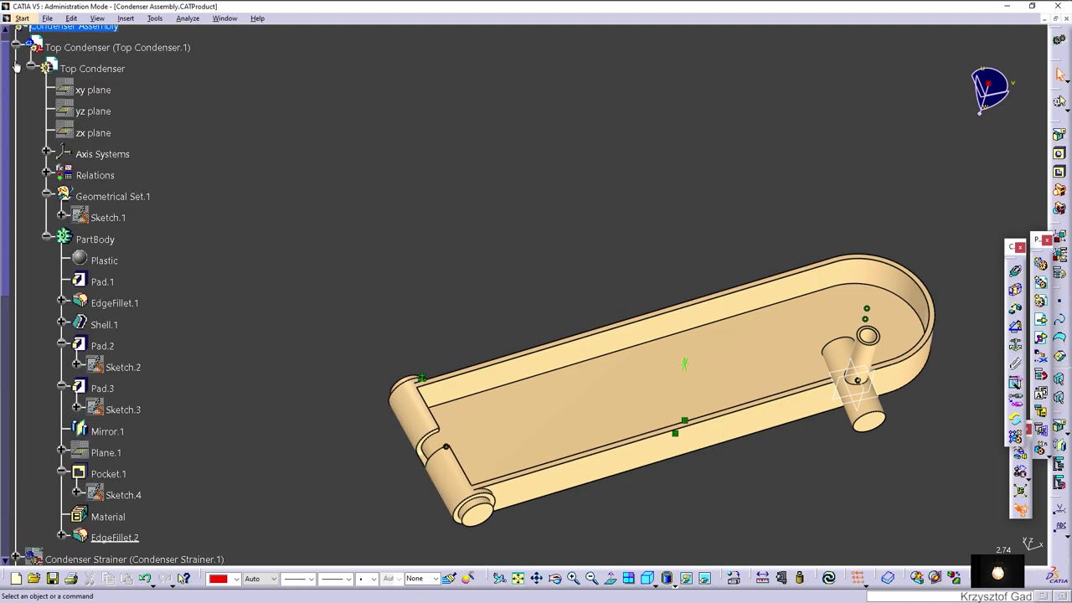
right_click(97, 94)
left_click(106, 128)
right_click(94, 128)
left_click(121, 173)
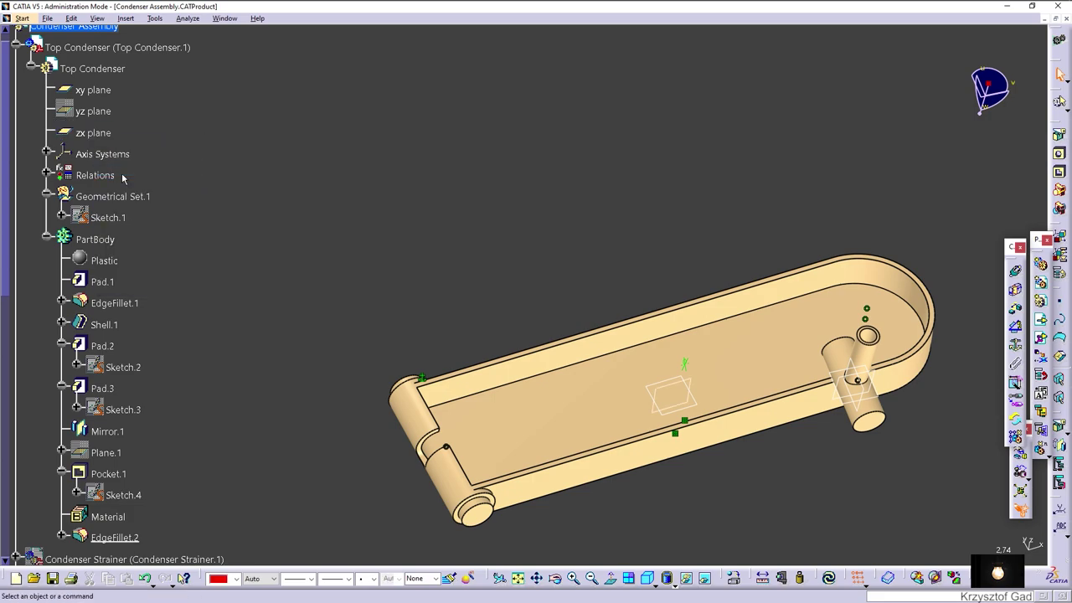
Step: Offset a swivel plane to the condenser's zx plane (0mm, Same orientation) and update
middle_click_drag(428, 173, 605, 225)
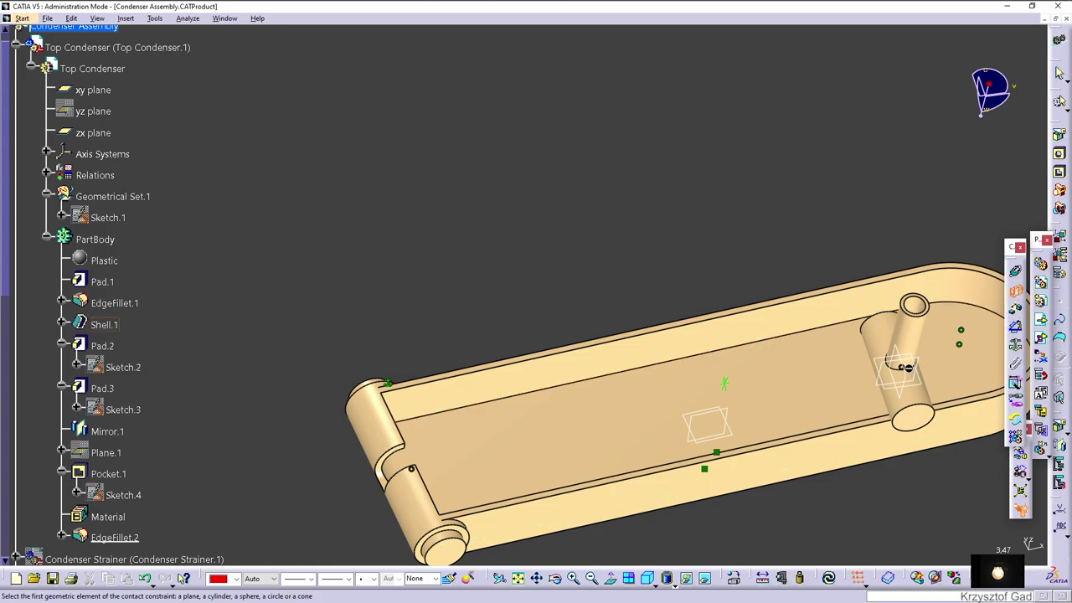
middle_click_drag(881, 365, 757, 325)
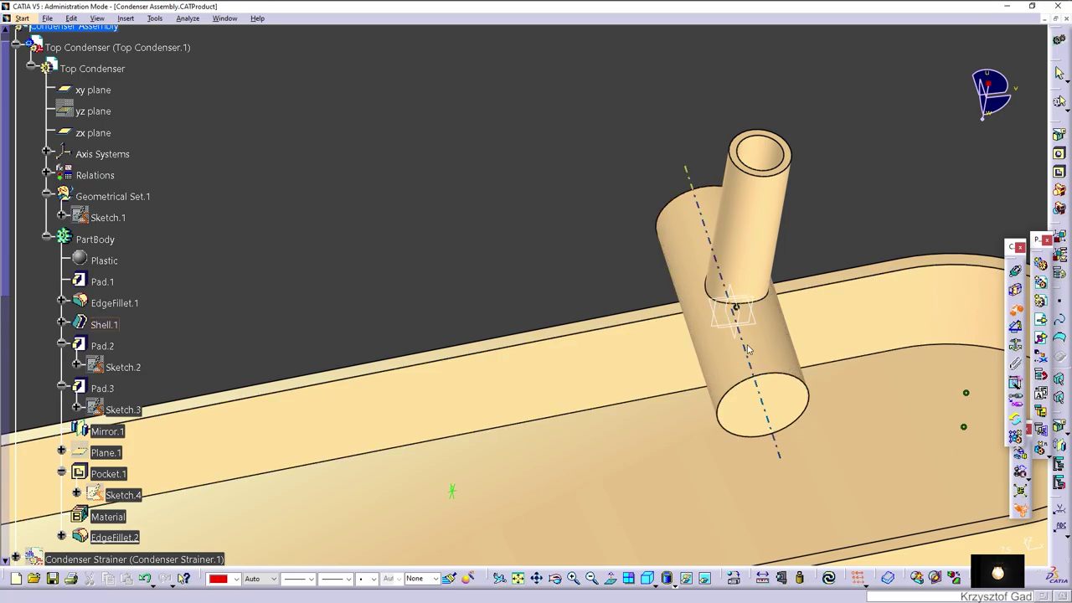
mouse_move(694, 363)
middle_mouse_down()
mouse_move(629, 395)
mouse_move(581, 350)
mouse_move(980, 547)
middle_mouse_up()
left_click(570, 330)
left_click(981, 546)
middle_click_drag(575, 231, 729, 381)
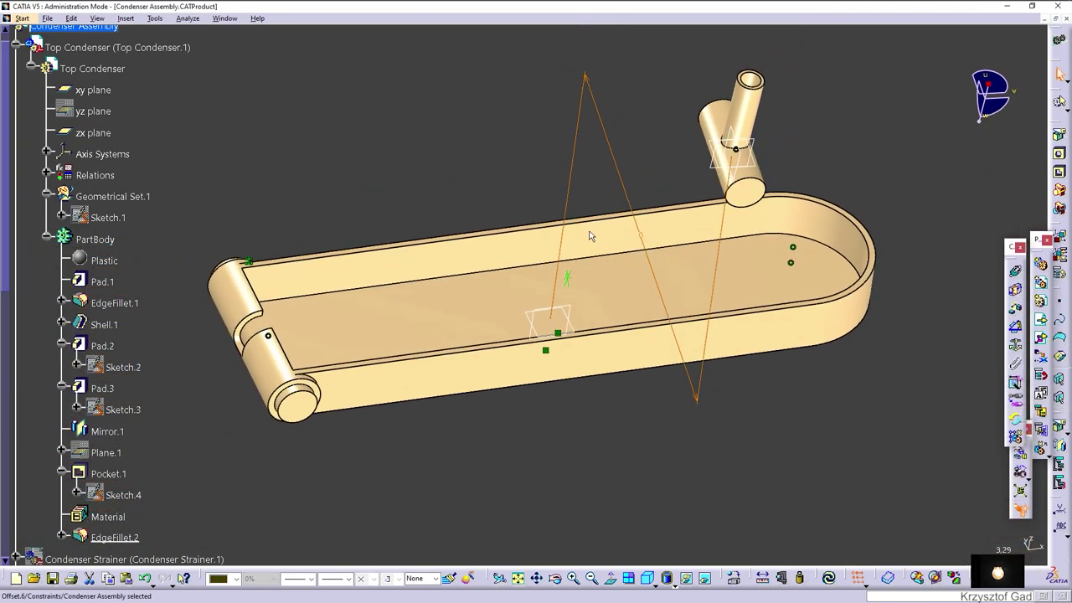
left_click(830, 578)
mouse_move(671, 419)
middle_mouse_down()
mouse_move(529, 318)
mouse_move(175, 225)
middle_mouse_up()
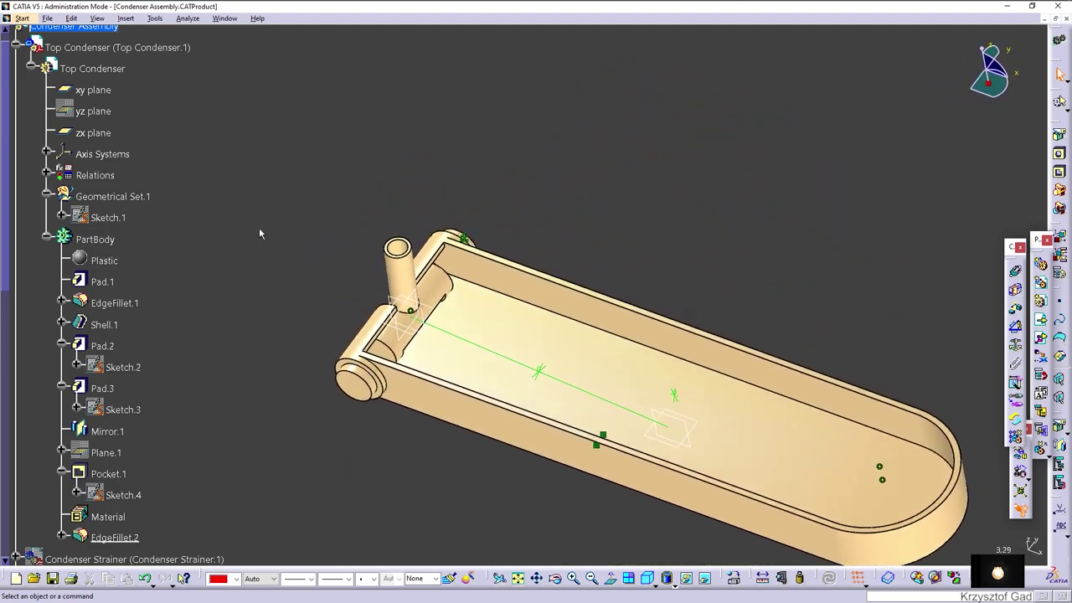
Step: Hide the Top Condenser's xy and zx planes, the swivel's three planes, and all constraints
right_click(103, 137)
left_click(121, 168)
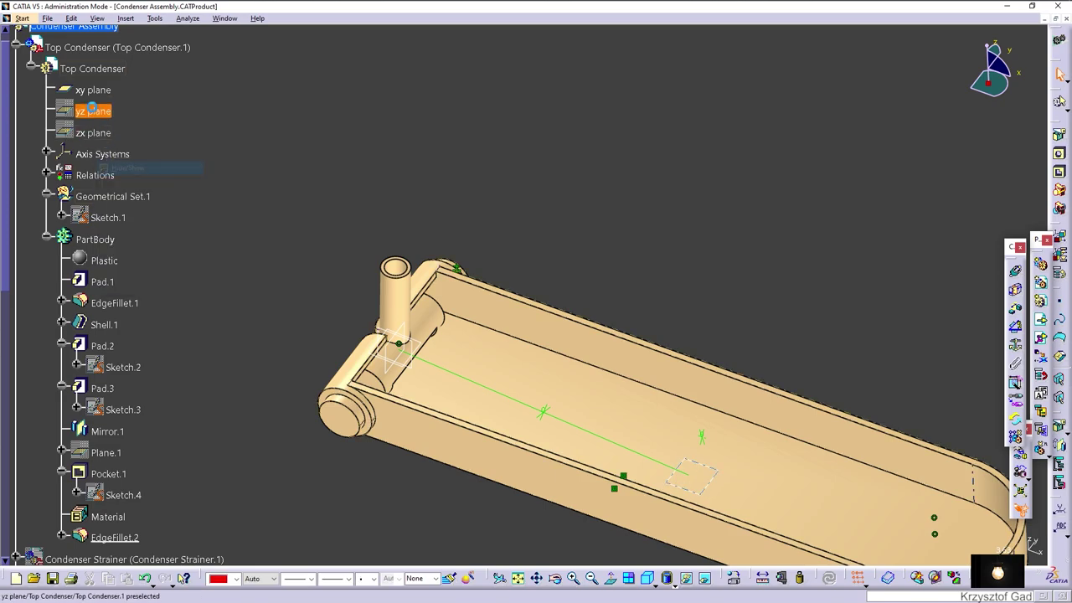
right_click(94, 90)
left_click(123, 131)
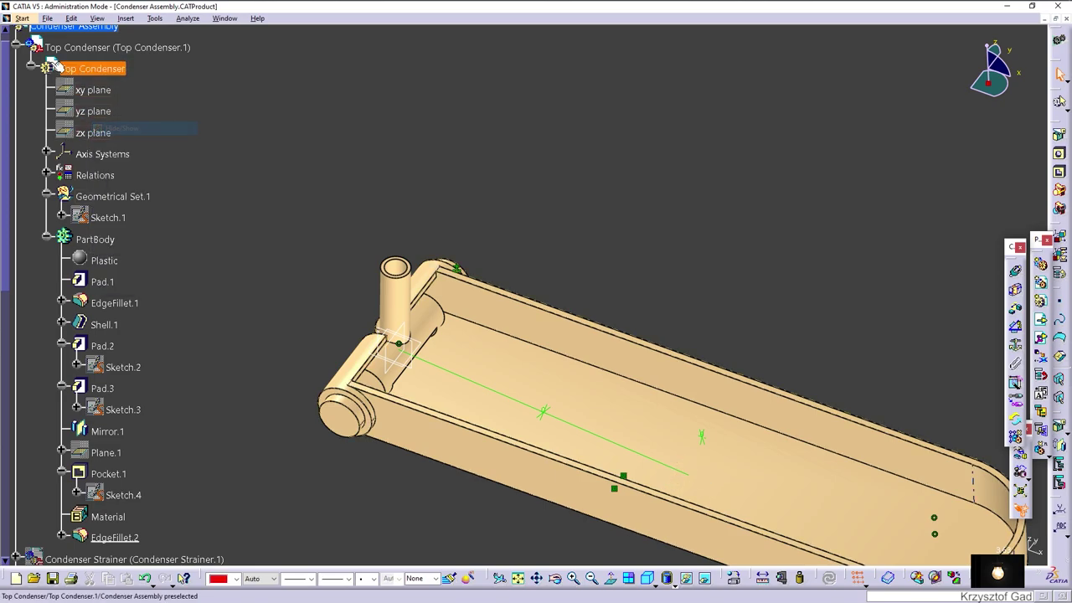
left_click(16, 47)
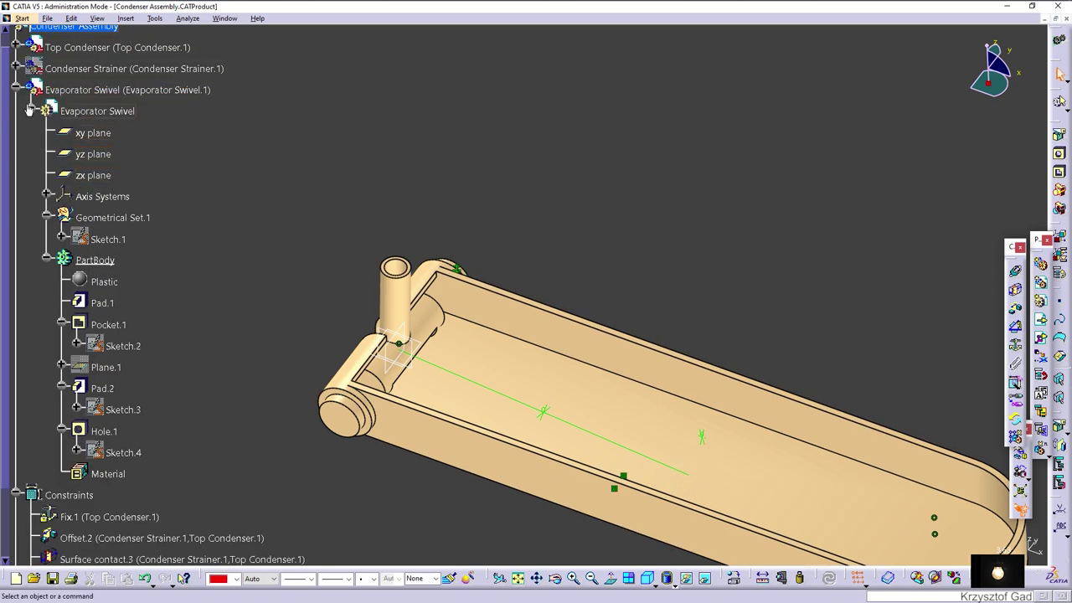
right_click(107, 182)
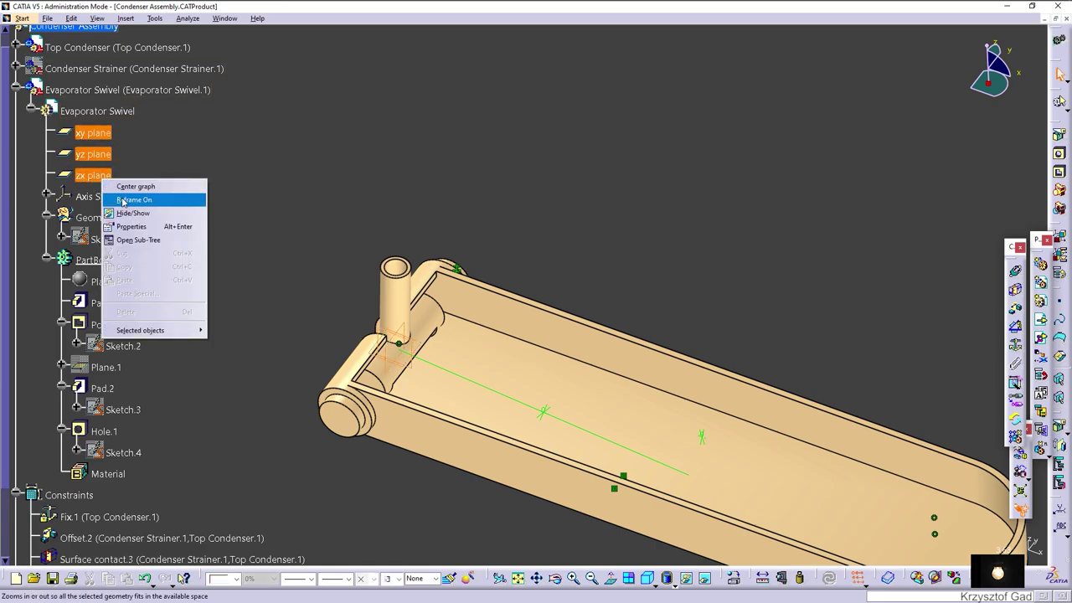
left_click(191, 212)
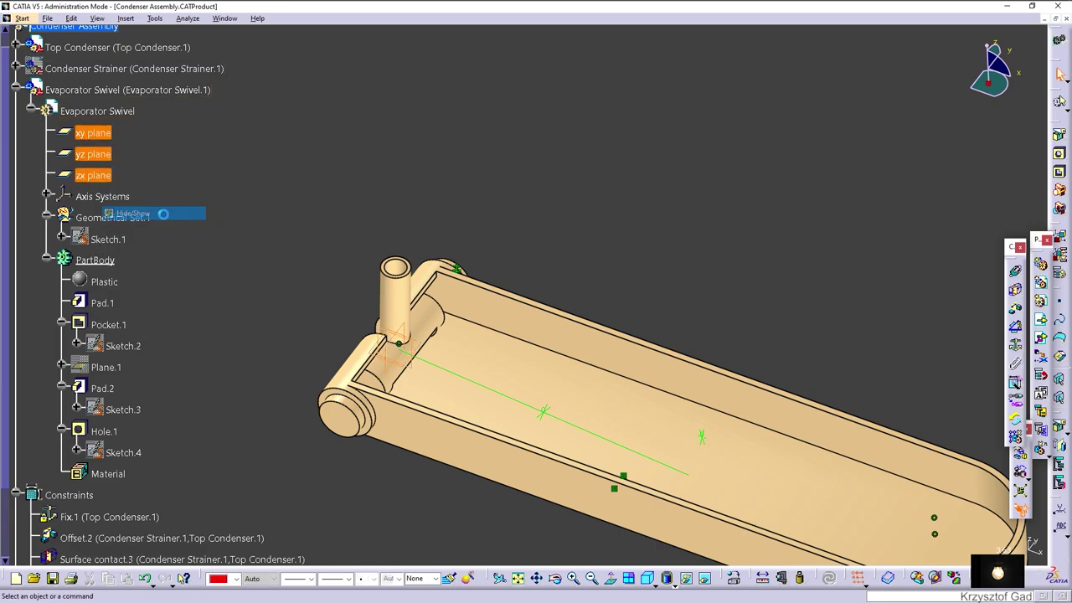
left_click(16, 90)
right_click(80, 116)
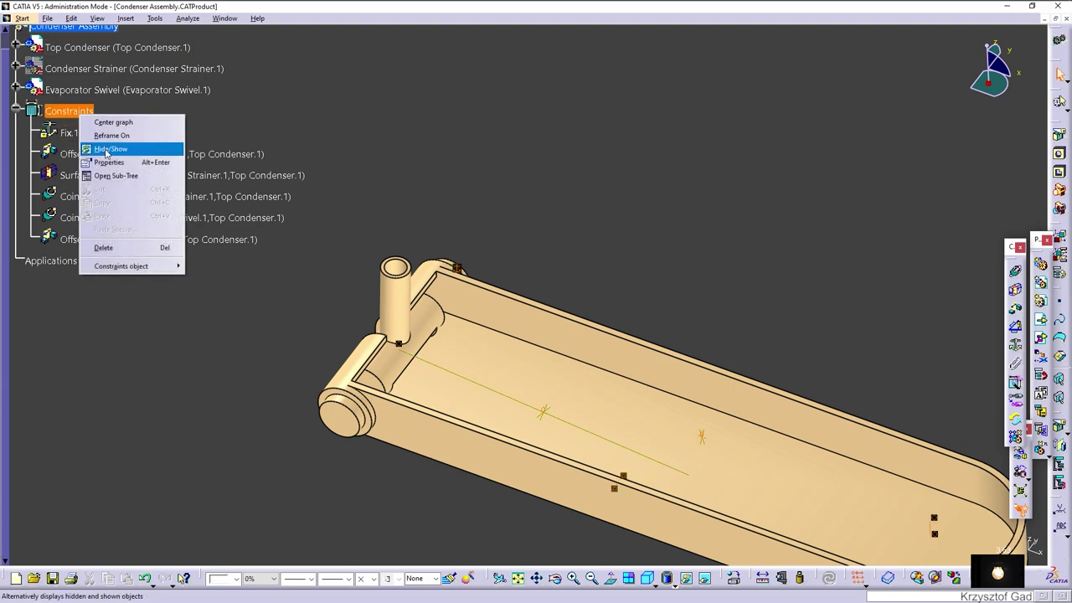
left_click(106, 149)
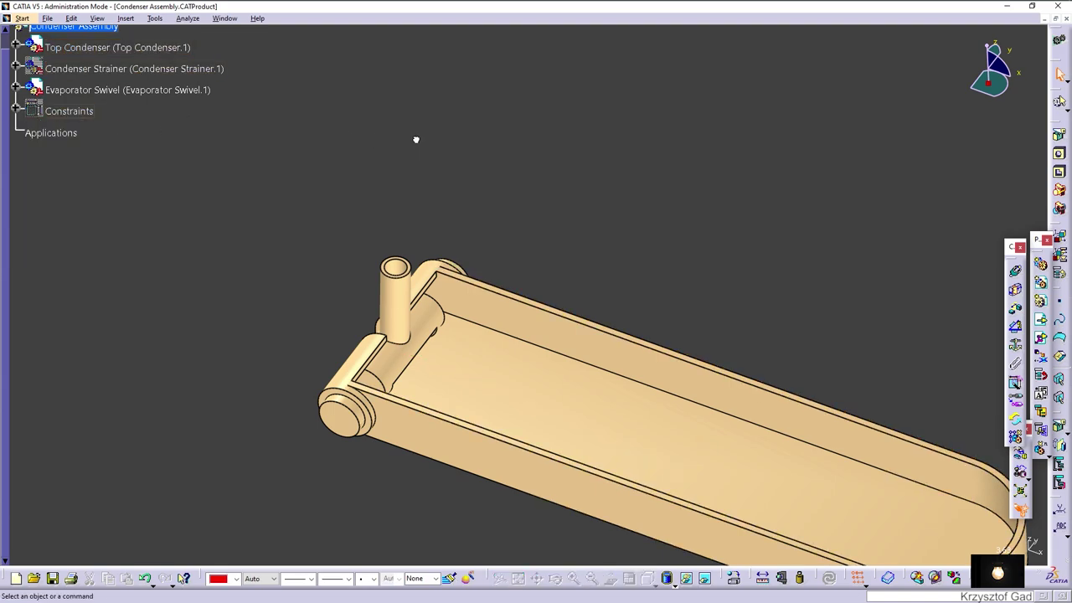
Step: Center the specification tree on Condenser Strainer, then start and cancel an explode
right_click(113, 74)
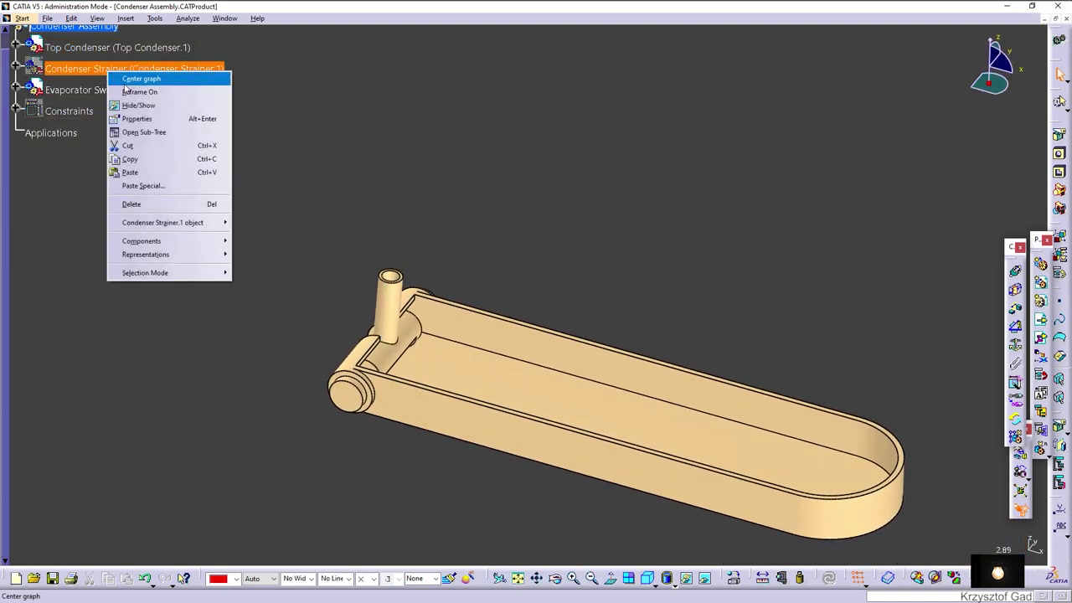
left_click(138, 88)
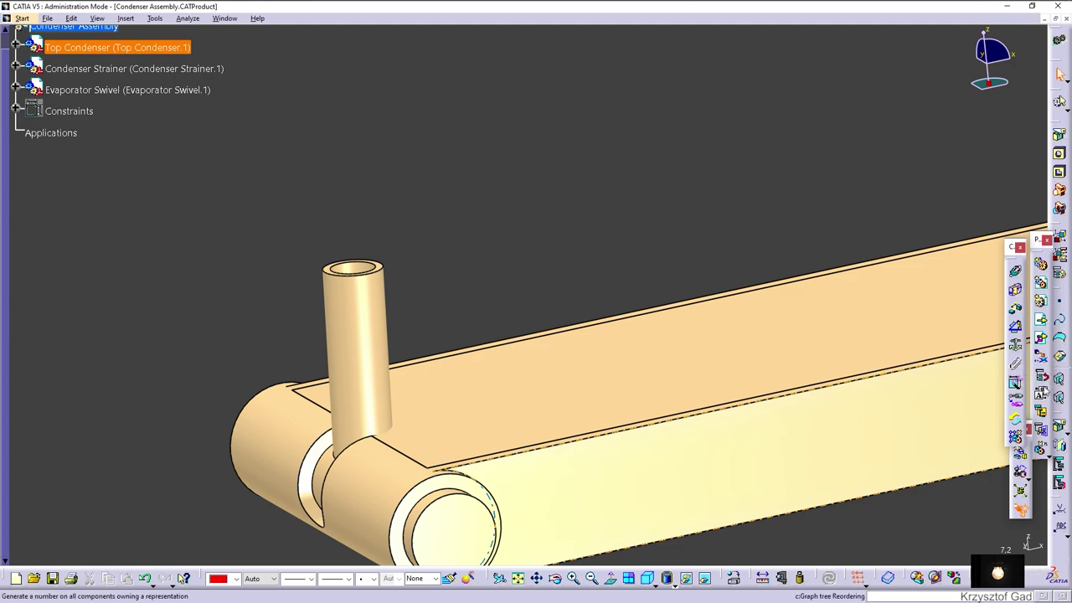
key("Escape")
left_click(1019, 508)
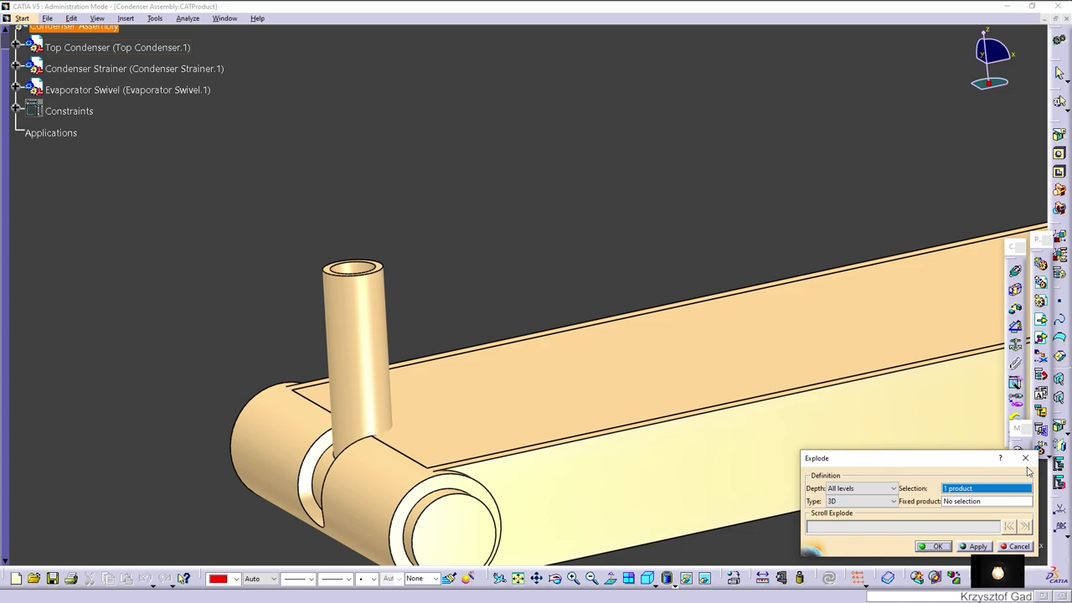
left_click(1029, 458)
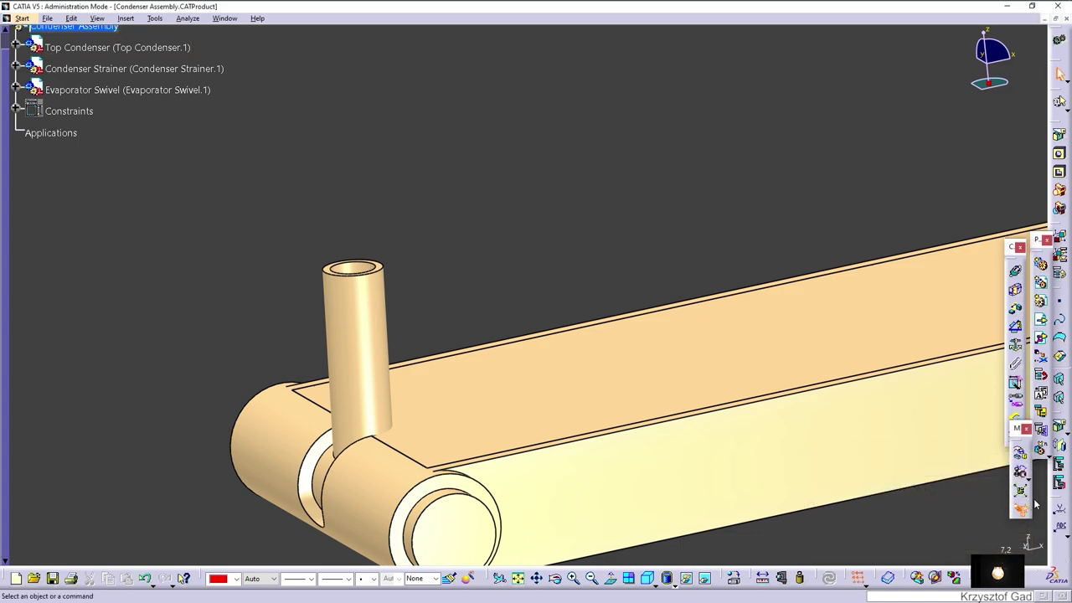
Step: Rotate the Evaporator Swivel tube about the hinge cylinder's axis using Manipulation
left_click(1020, 453)
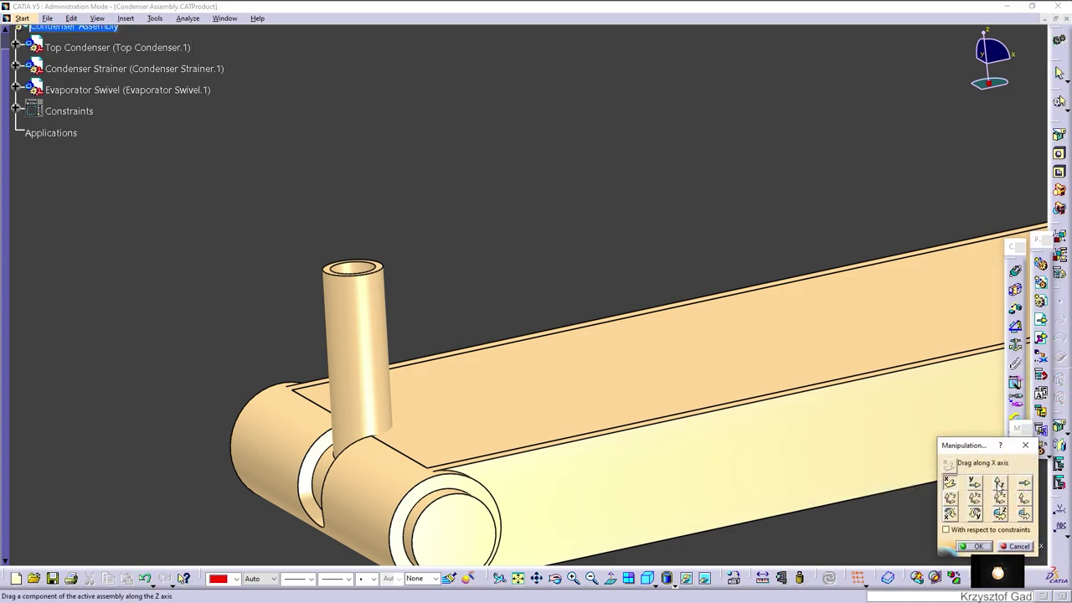
left_click(1024, 513)
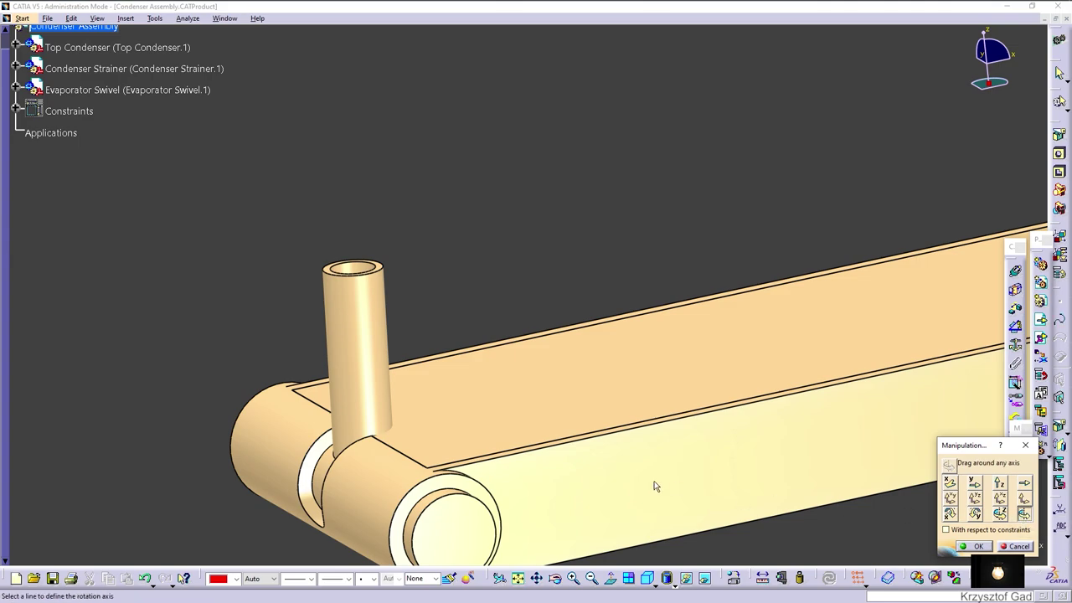
left_click(388, 478)
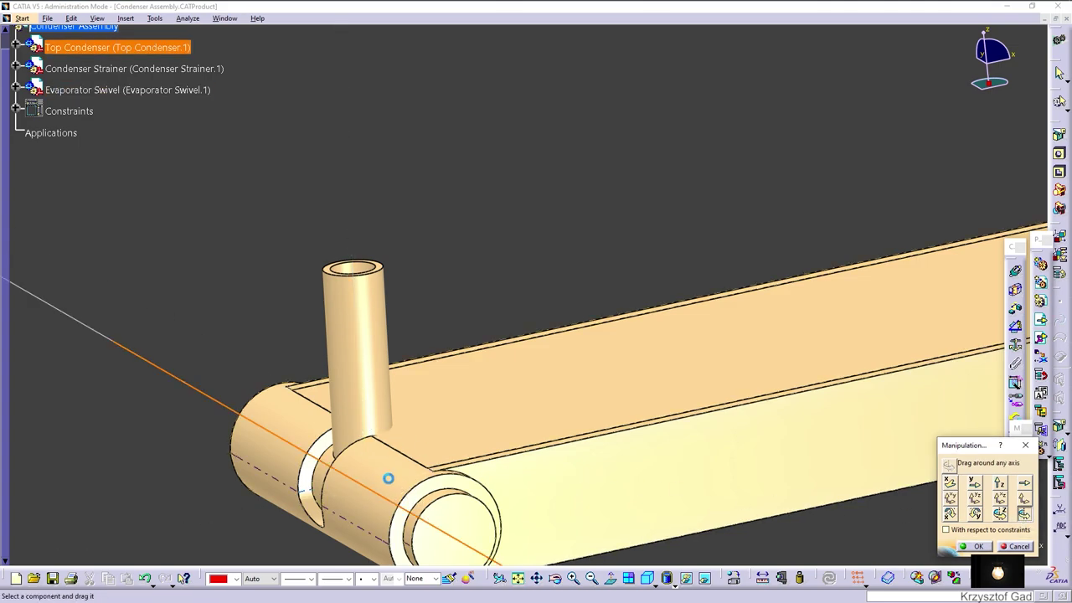
left_click_drag(388, 479, 360, 392)
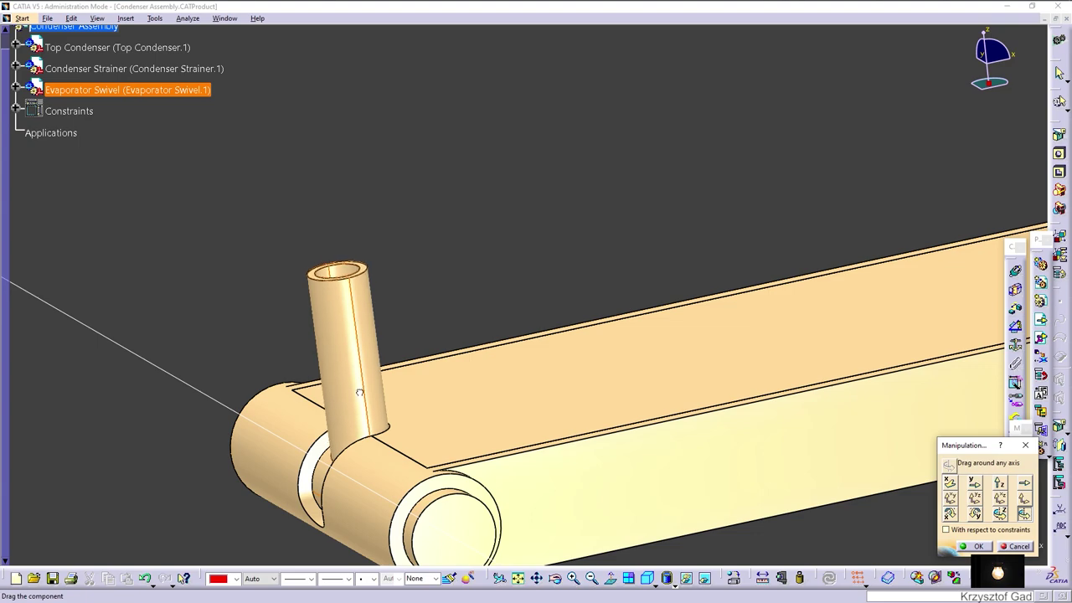
left_click_drag(359, 393, 362, 381)
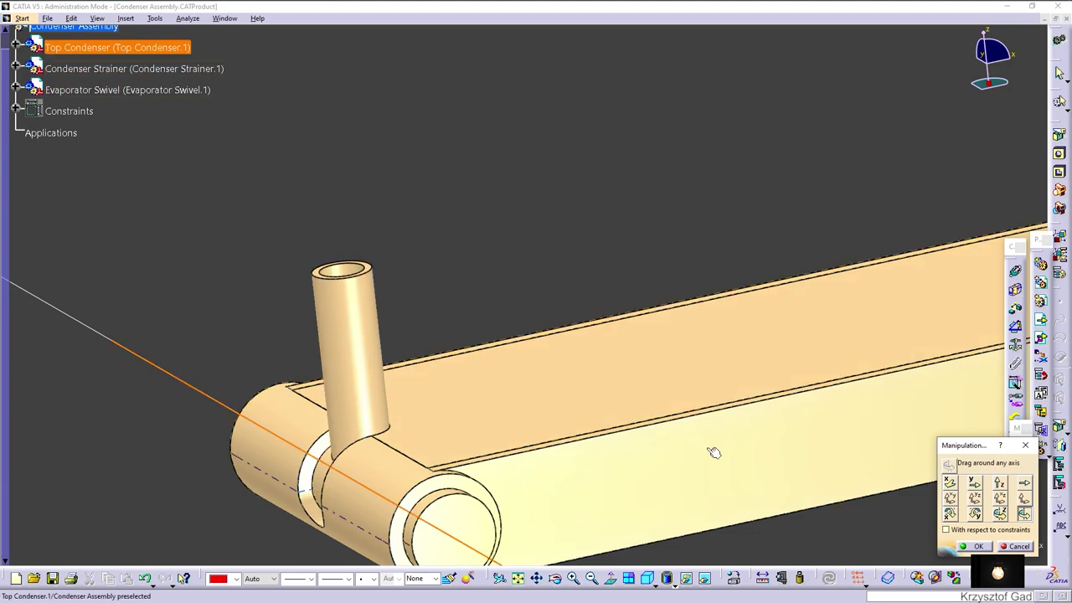
left_click(974, 546)
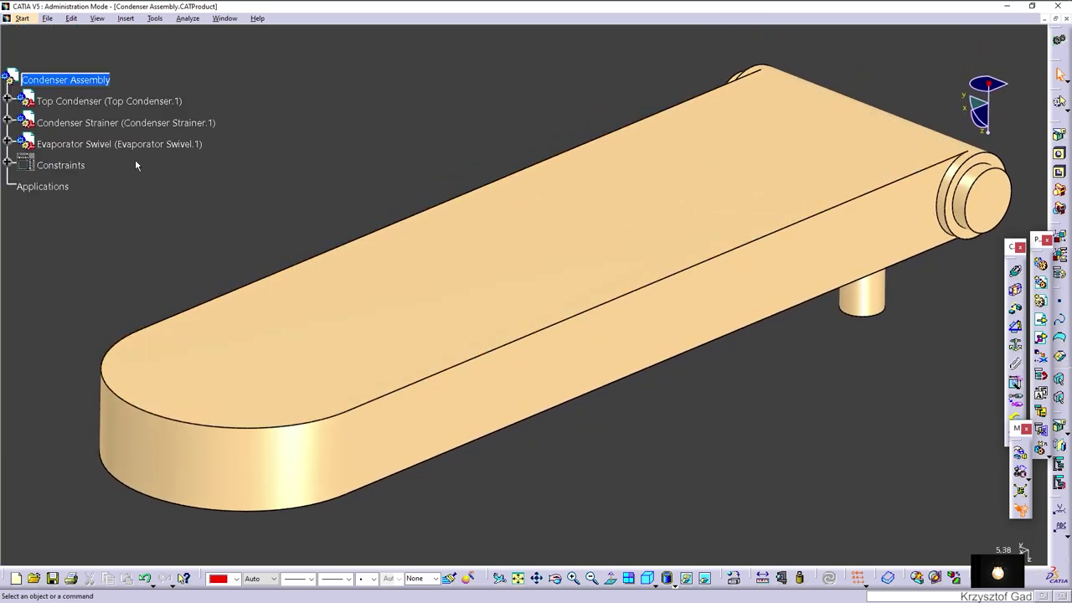
Step: Create Drawing1 in Drafting using the ISO standard and an A4 ISO portrait sheet
left_click(28, 20)
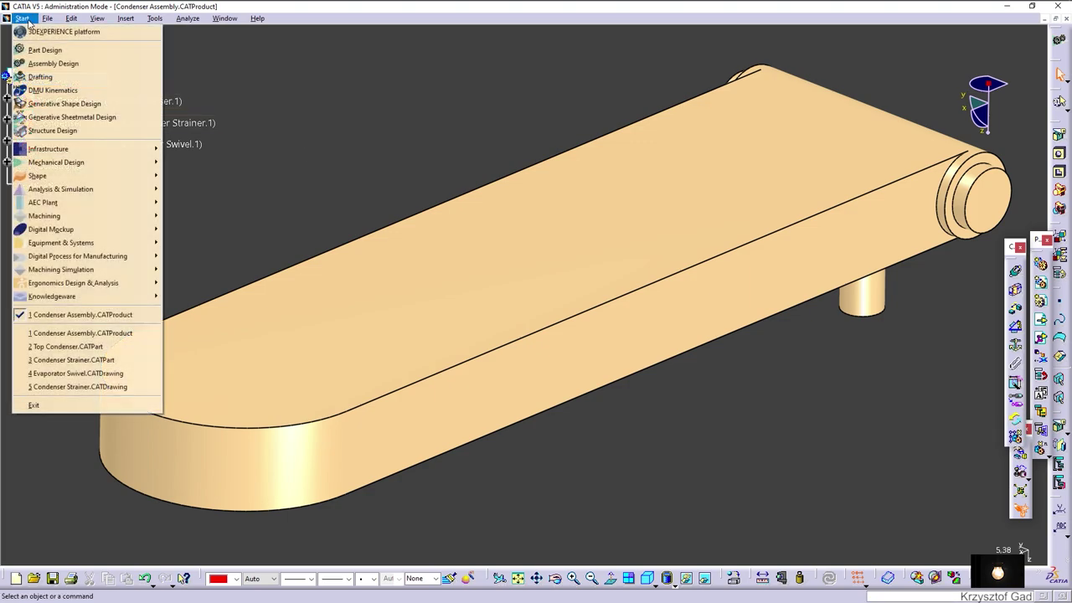
mouse_move(56, 161)
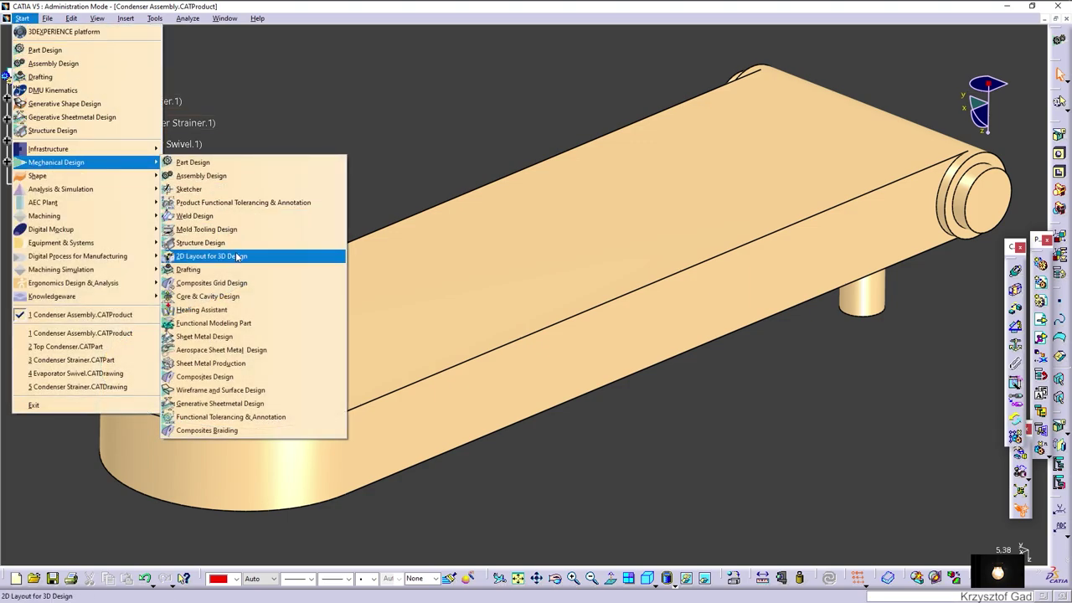
left_click(236, 269)
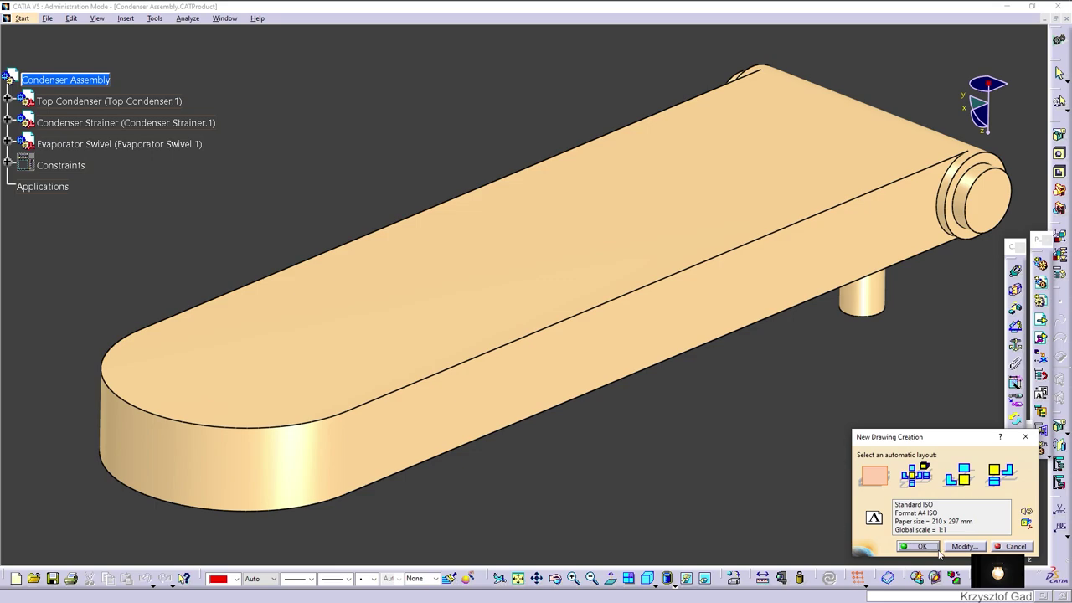
left_click(965, 546)
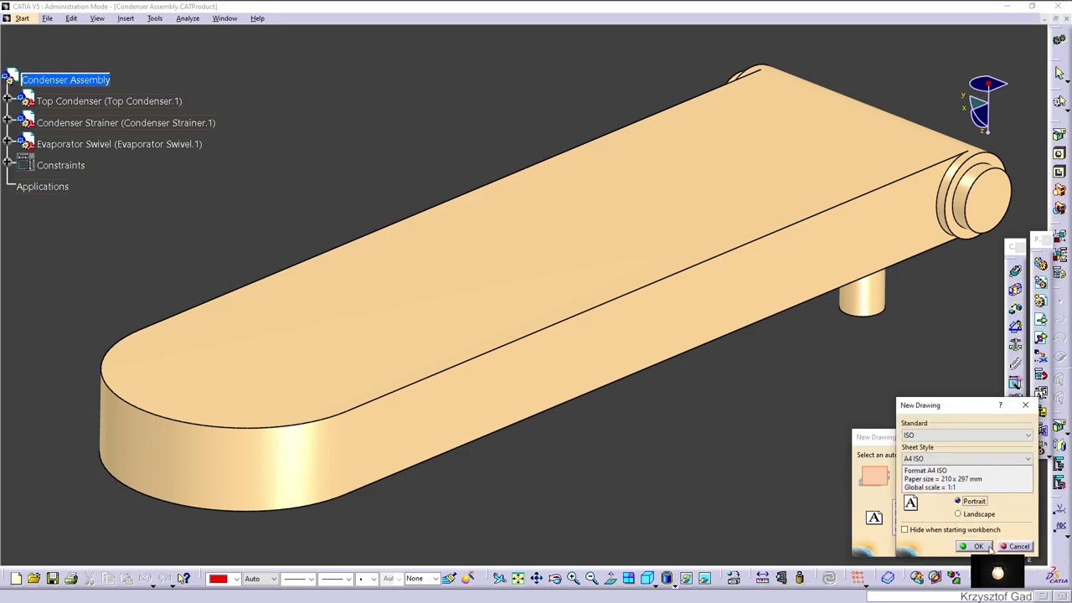
left_click(989, 547)
left_click(921, 546)
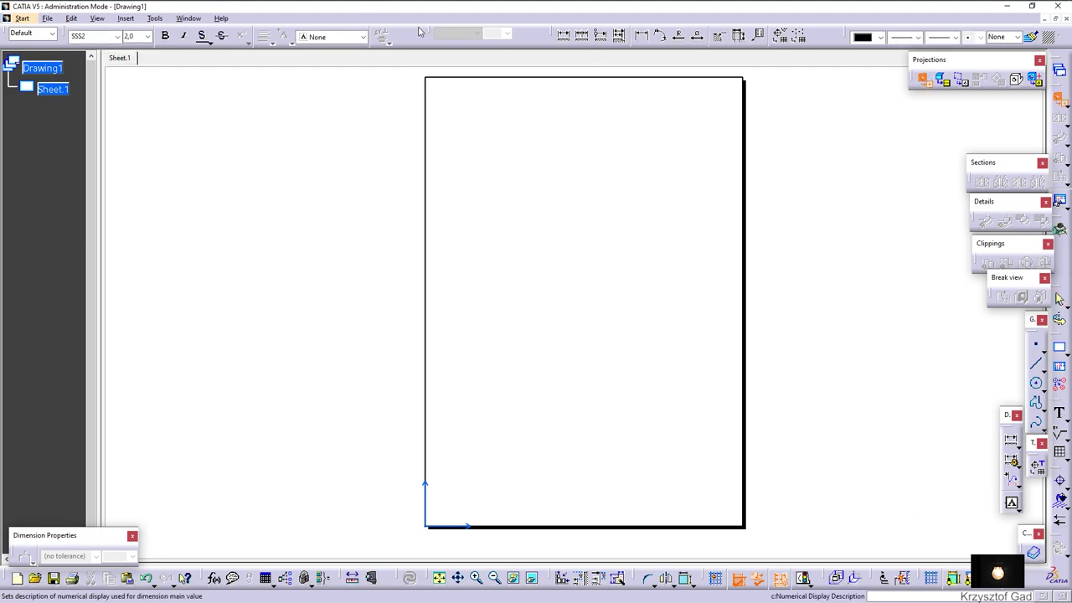
Step: Place a Front view of the condenser assembly on the sheet from a picked face, rotated with the compass
left_click(187, 17)
left_click(222, 90)
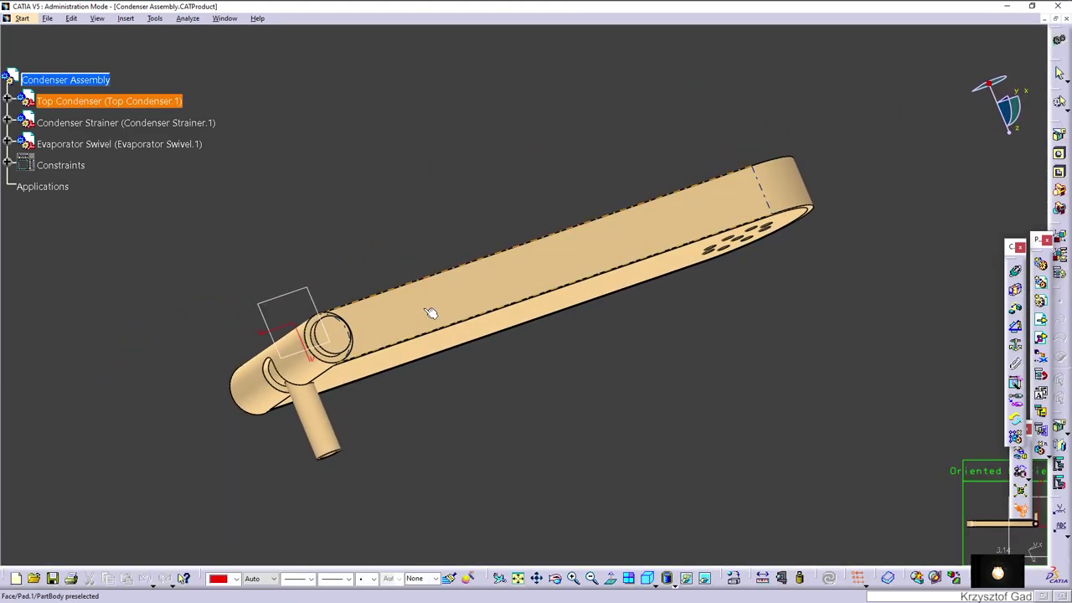
left_click(429, 312)
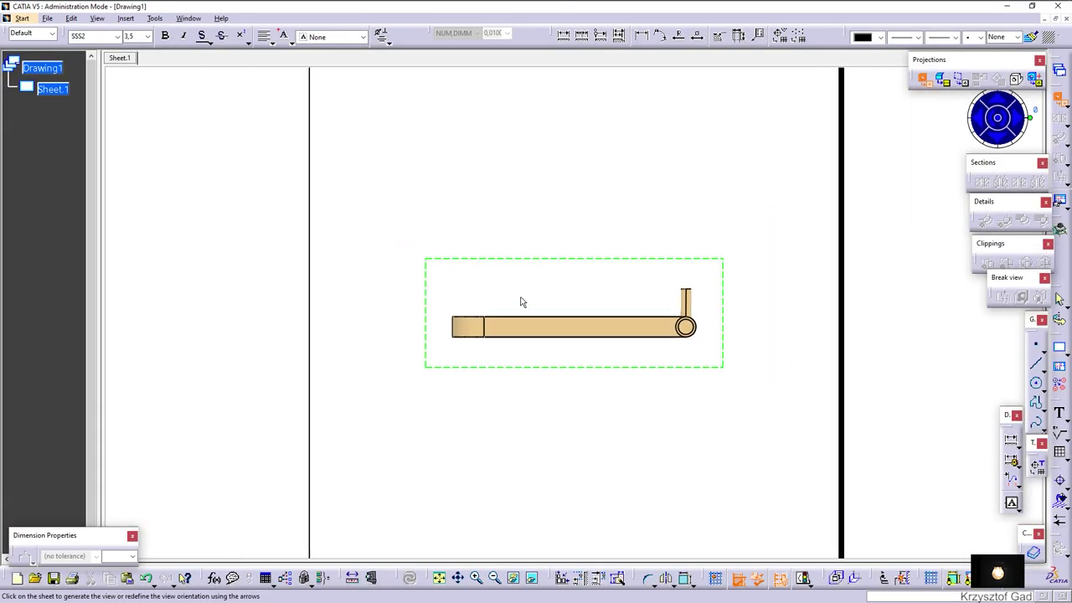
mouse_move(1037, 121)
left_mouse_down()
mouse_move(942, 96)
mouse_move(904, 124)
left_mouse_up()
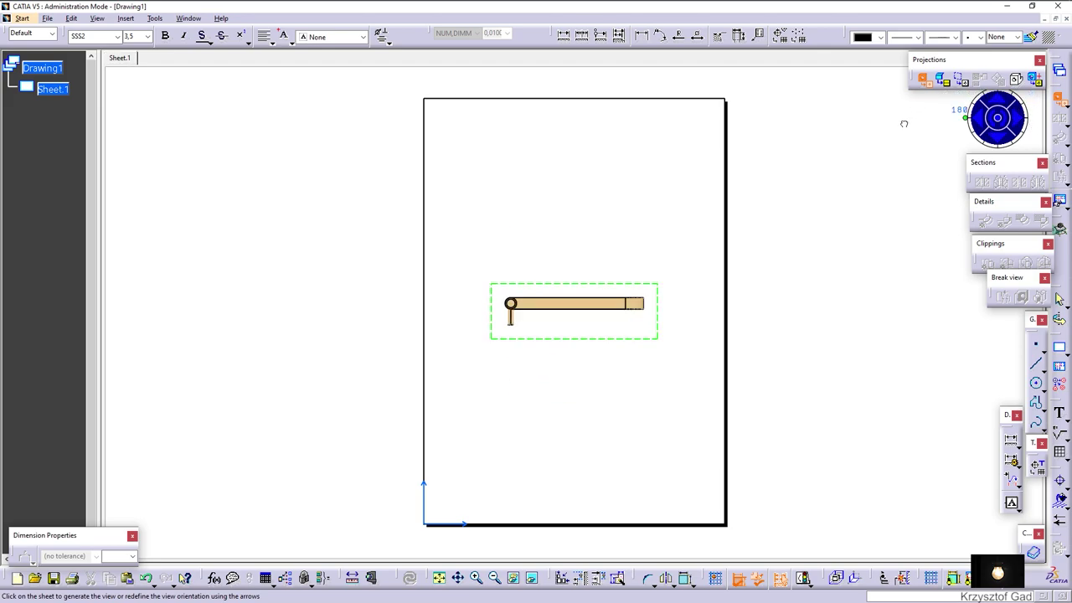
left_click(657, 189)
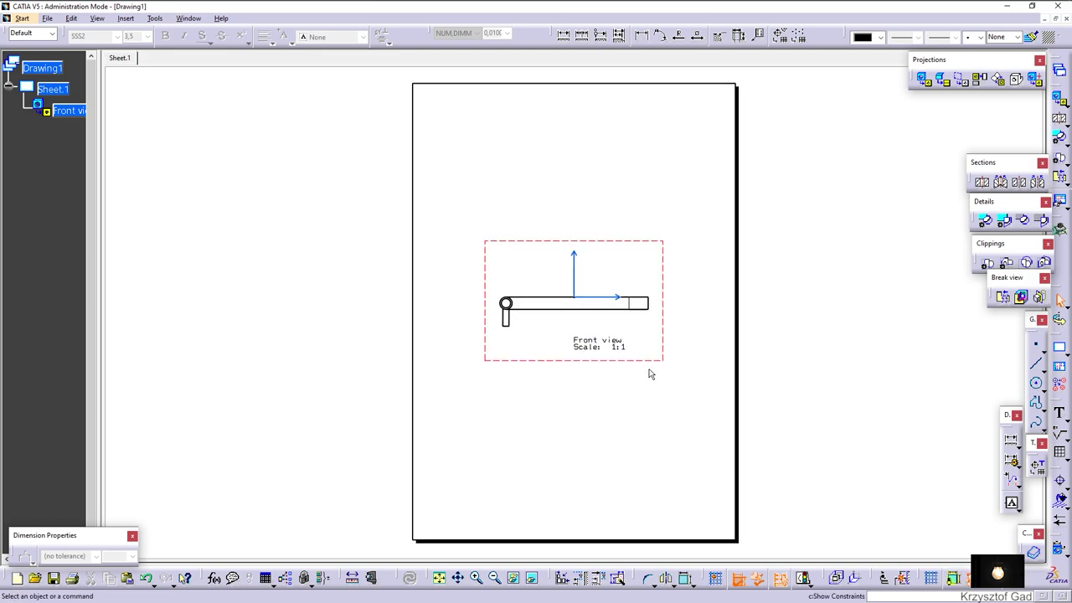
Step: Move the front view up, hide its axis arrows and shift its Front view label down-left
left_click_drag(646, 360, 640, 222)
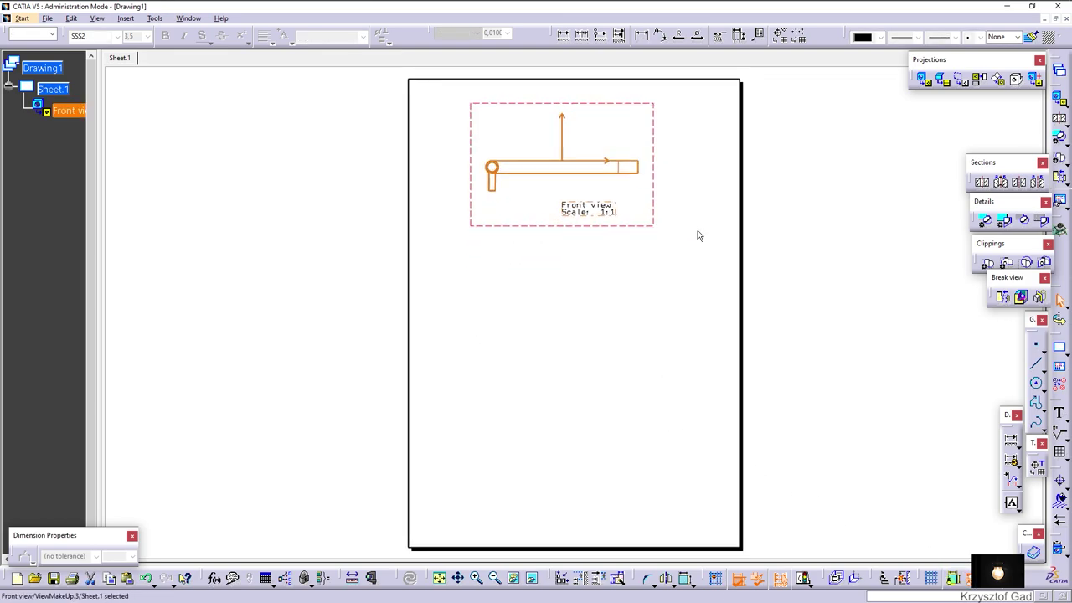
left_click(859, 232)
scroll(709, 304, "up", 5)
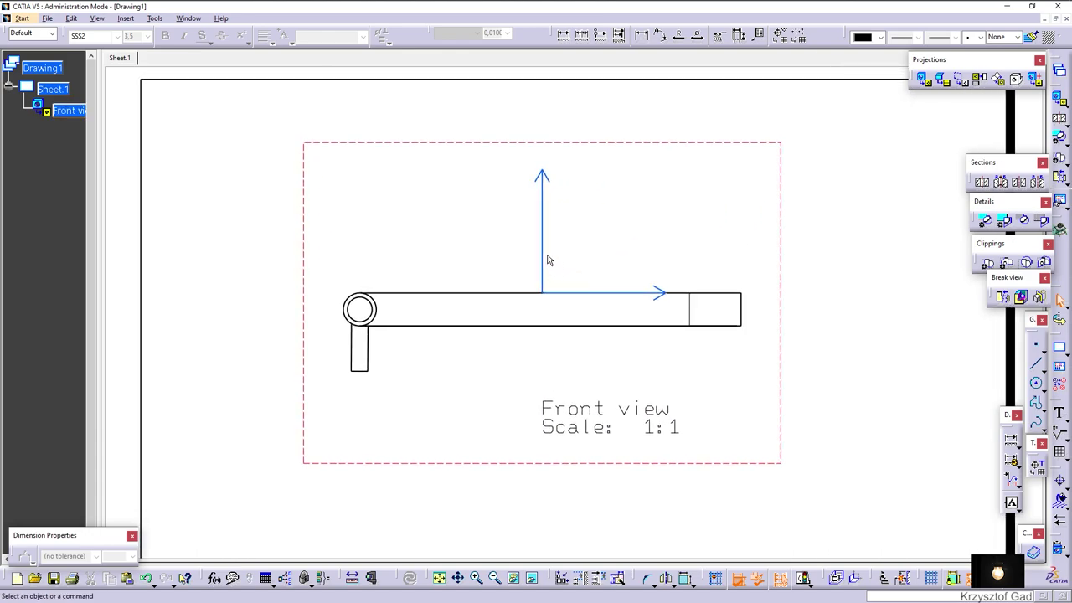
left_click(542, 252)
left_click(578, 293, "ctrl")
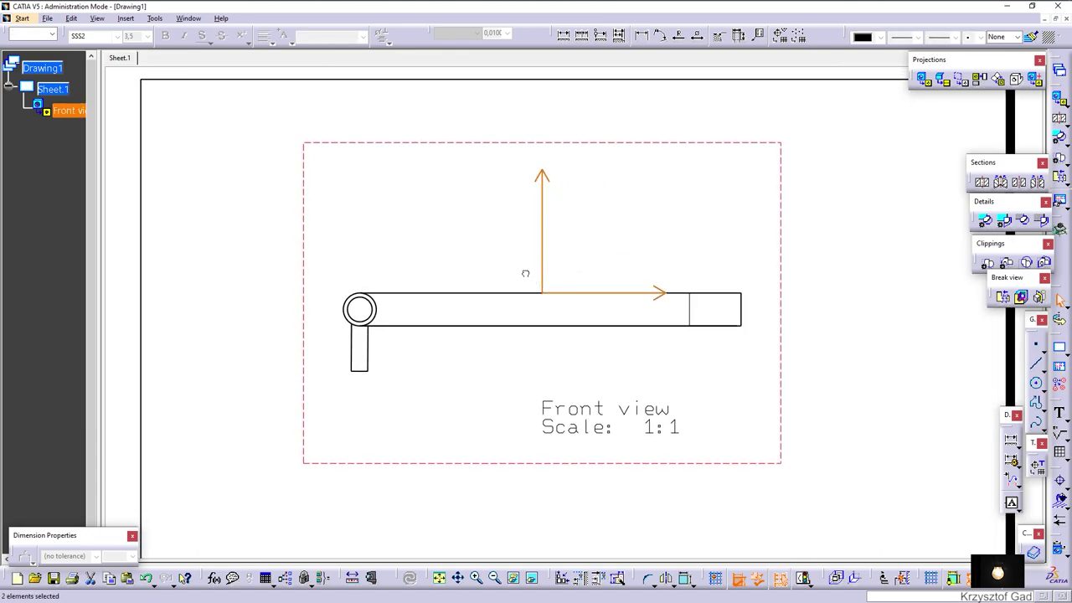
left_click(513, 578)
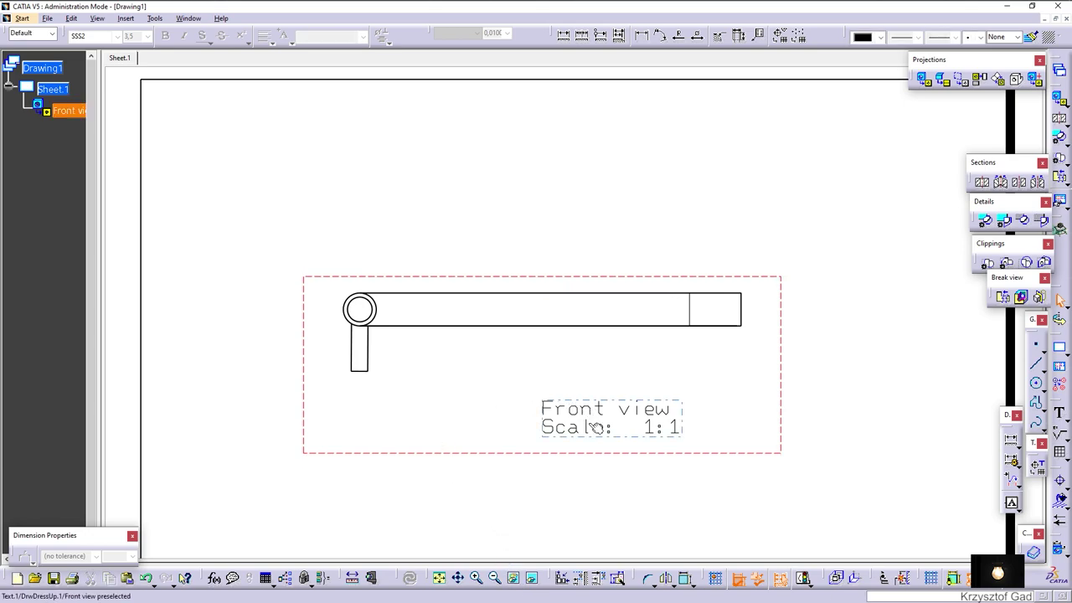
left_click_drag(593, 427, 515, 444)
left_click(260, 236)
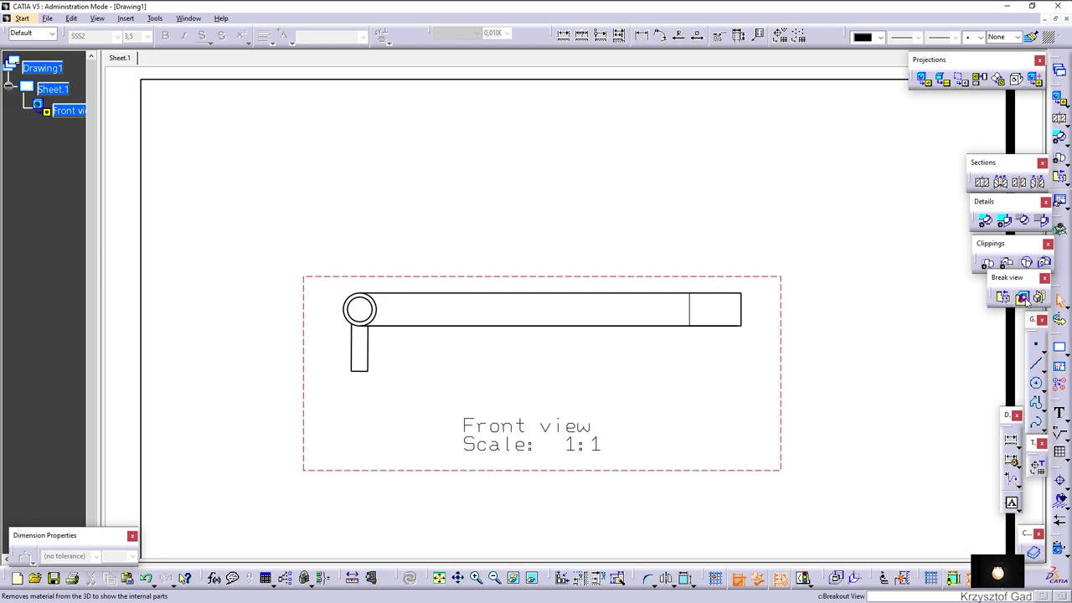
Step: Cut a broken-out section into the front view's hinge end using a six-point outline
left_click(1021, 298)
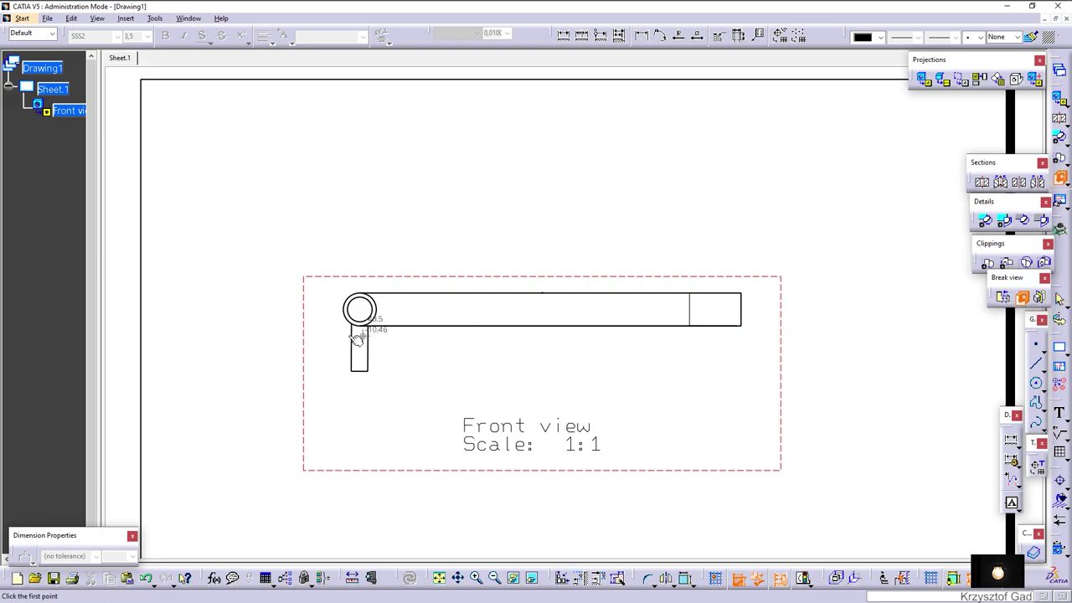
left_click(318, 284)
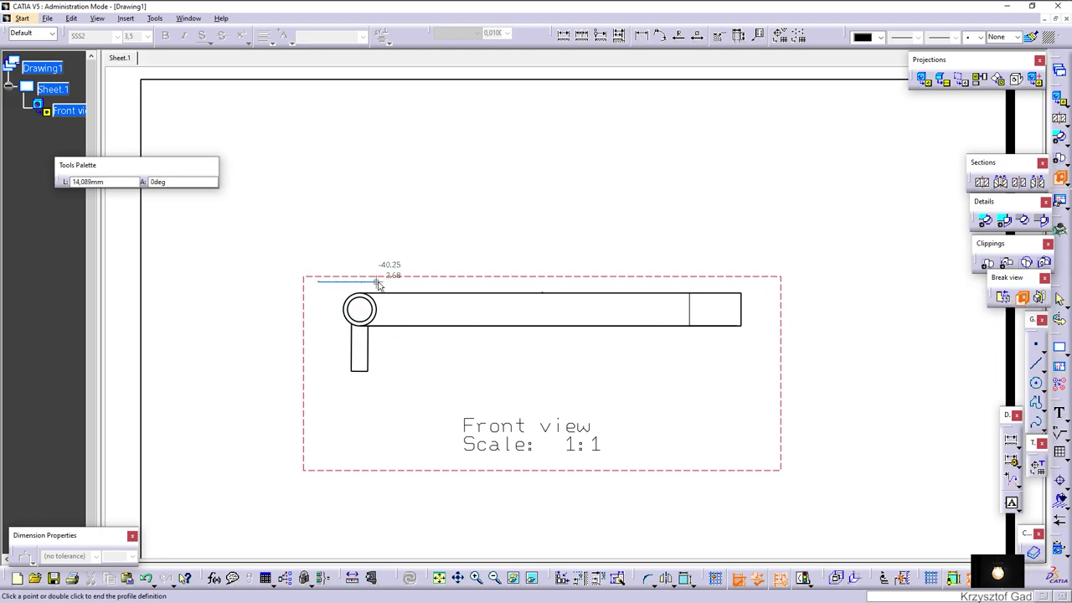
left_click(428, 283)
left_click(448, 342)
left_click(419, 375)
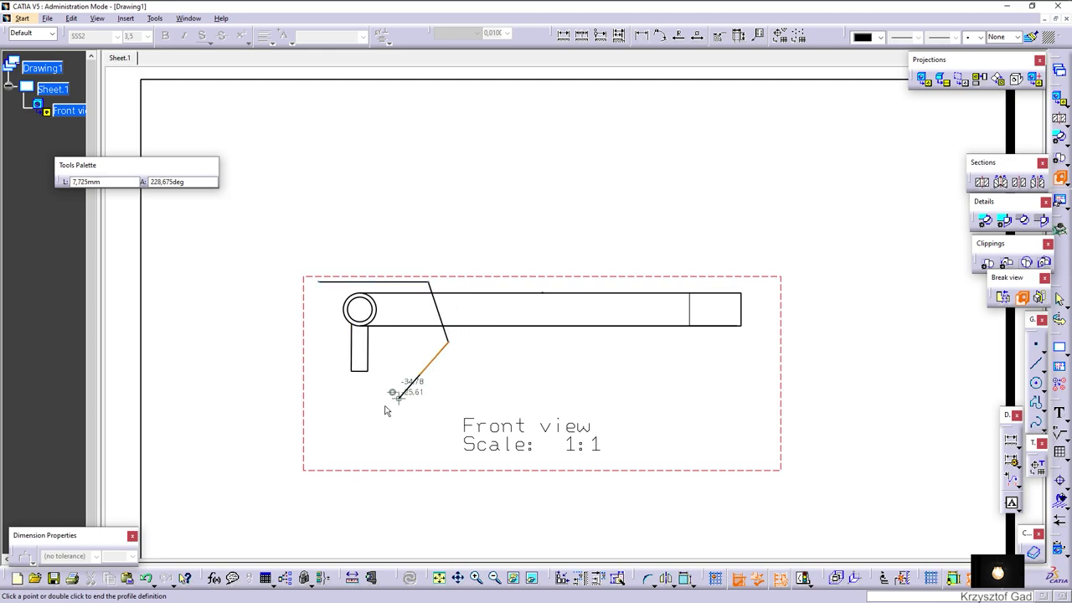
left_click(341, 411)
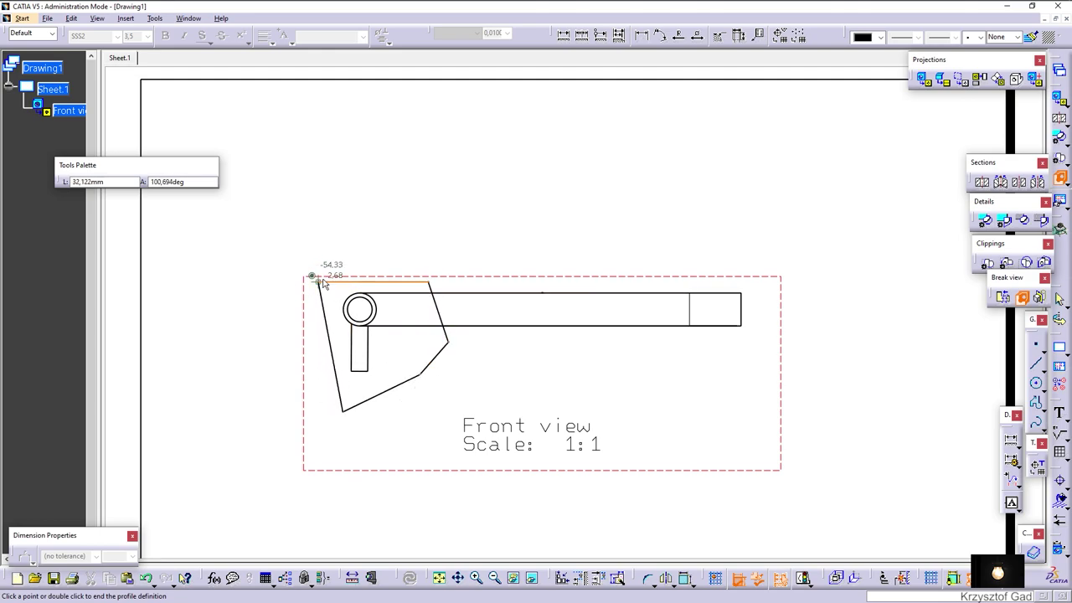
left_click(318, 284)
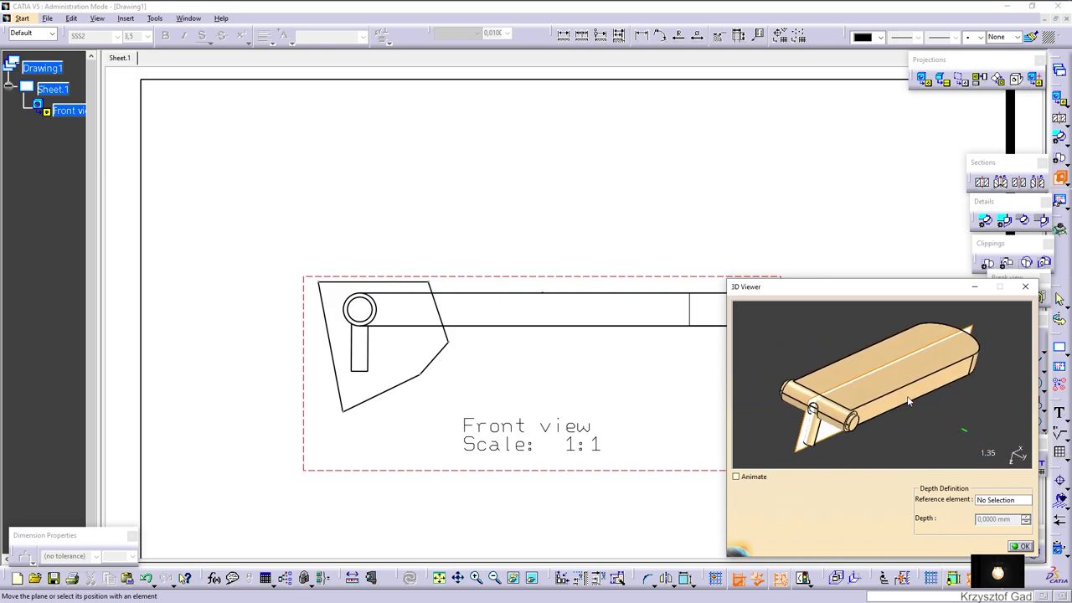
left_click(1020, 546)
middle_click_drag(577, 393, 584, 287, "ctrl")
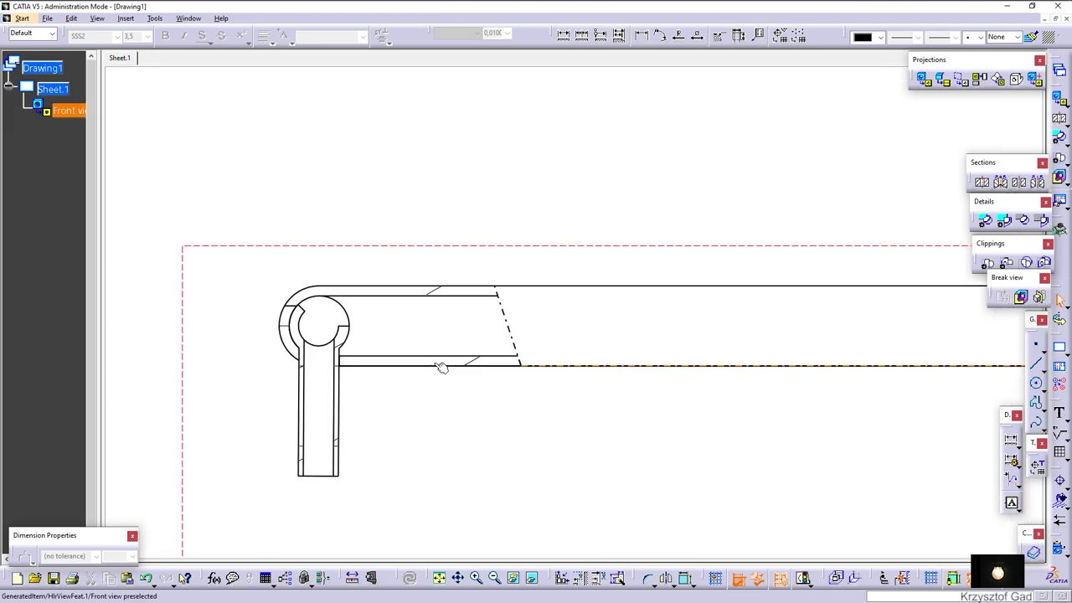
Step: Widen the hatch pitch on the sectioned swivel-tube walls and on the hinge arm
double_click(585, 287)
type("2")
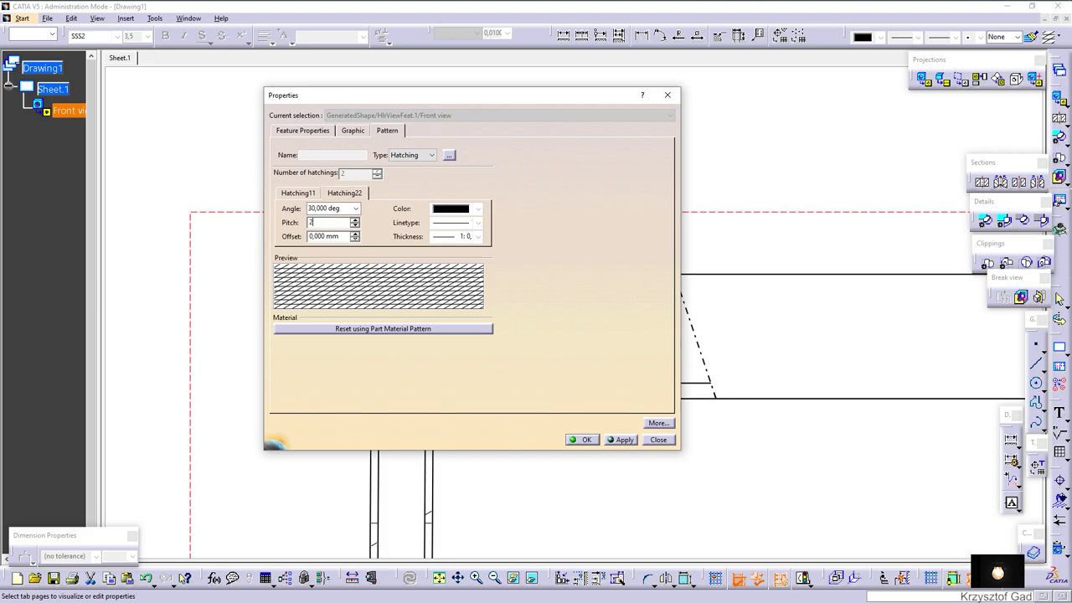
key("Return")
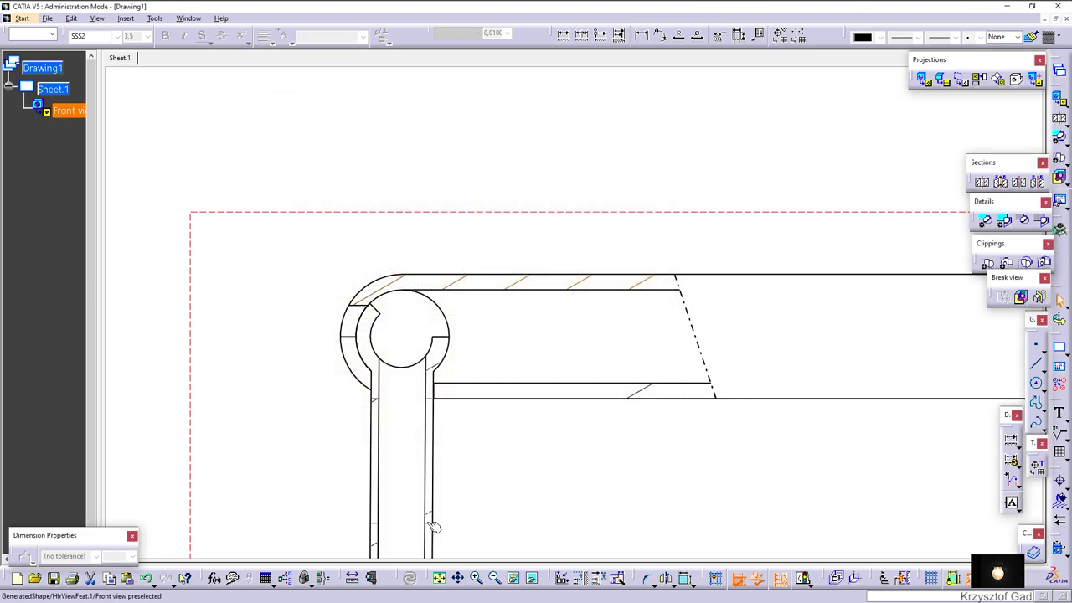
middle_click_drag(437, 517, 393, 410, "ctrl")
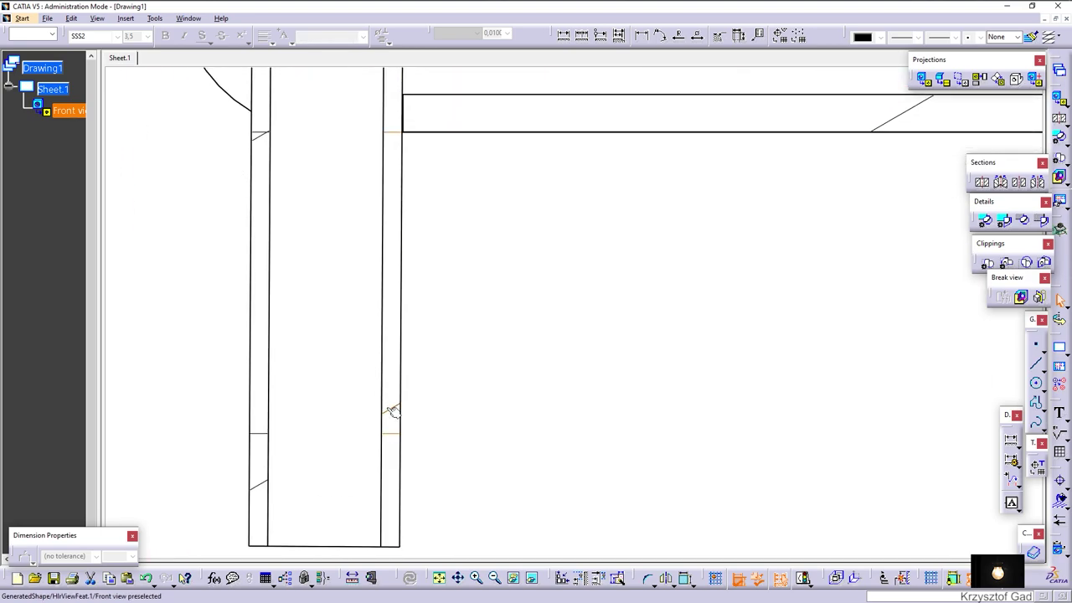
double_click(393, 411)
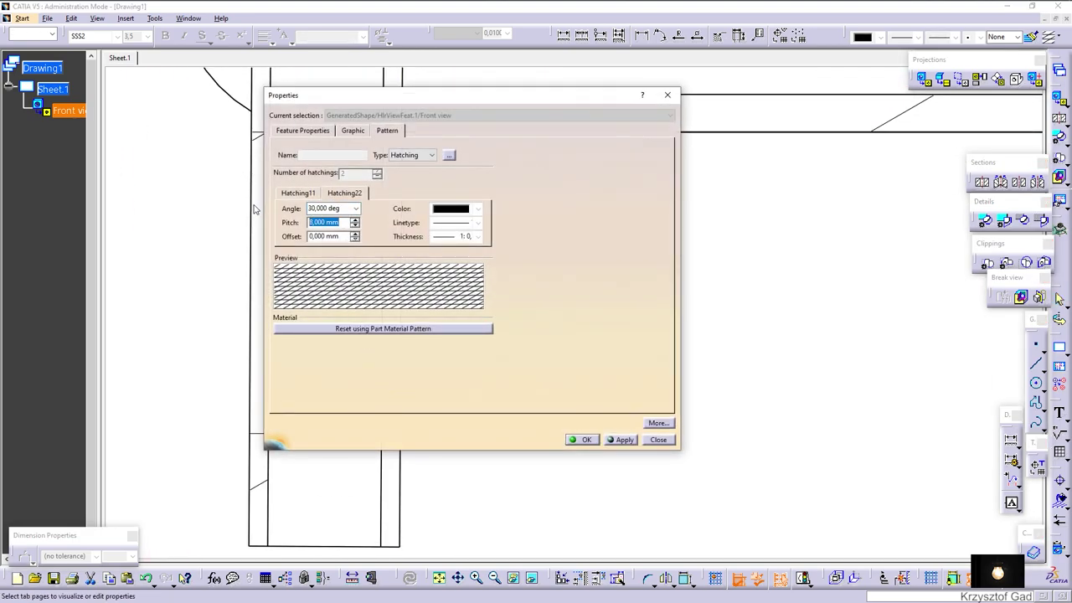
key("Return")
mouse_move(256, 210)
middle_mouse_down("ctrl")
mouse_move(381, 231)
mouse_move(464, 213)
mouse_move(534, 167)
mouse_move(589, 213)
mouse_move(678, 223)
mouse_move(928, 311)
middle_mouse_up("ctrl")
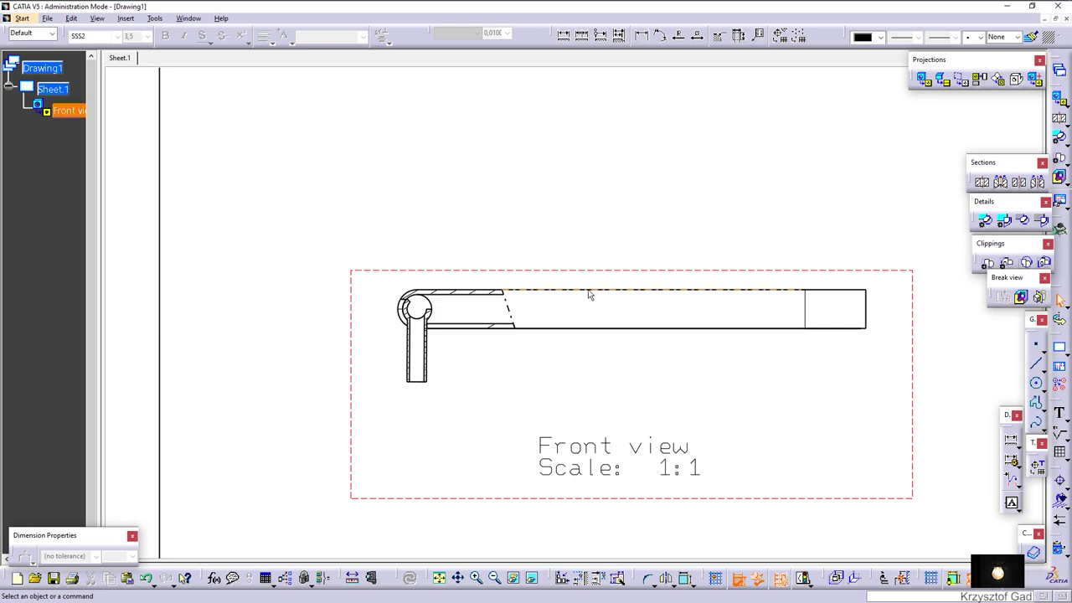
Step: Fit the whole sheet in view, start then cancel another Front view, and bring up the Window list
key("ctrl+f")
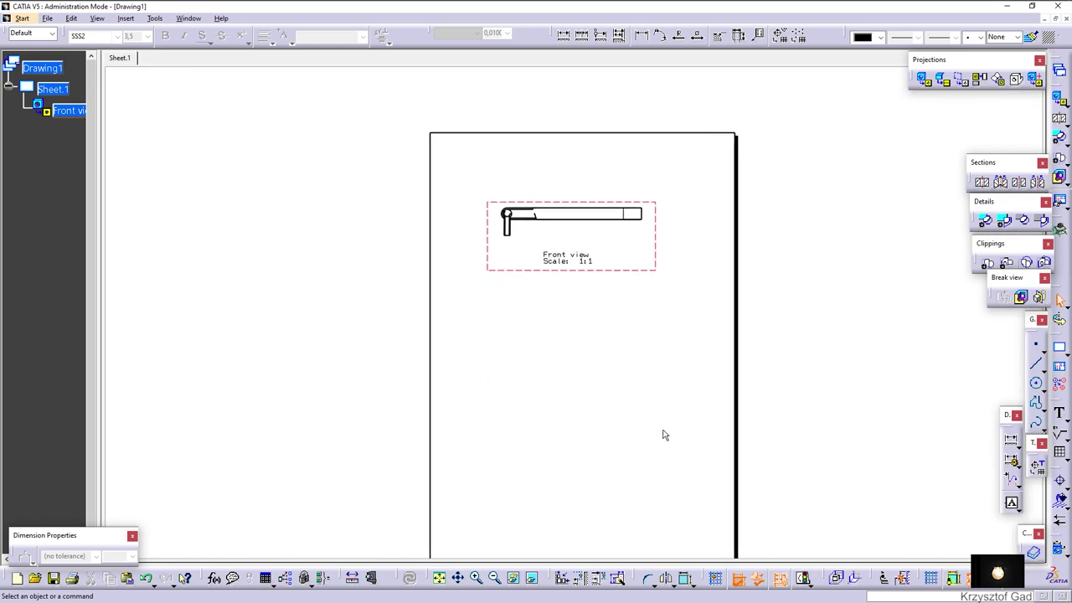
left_click(925, 79)
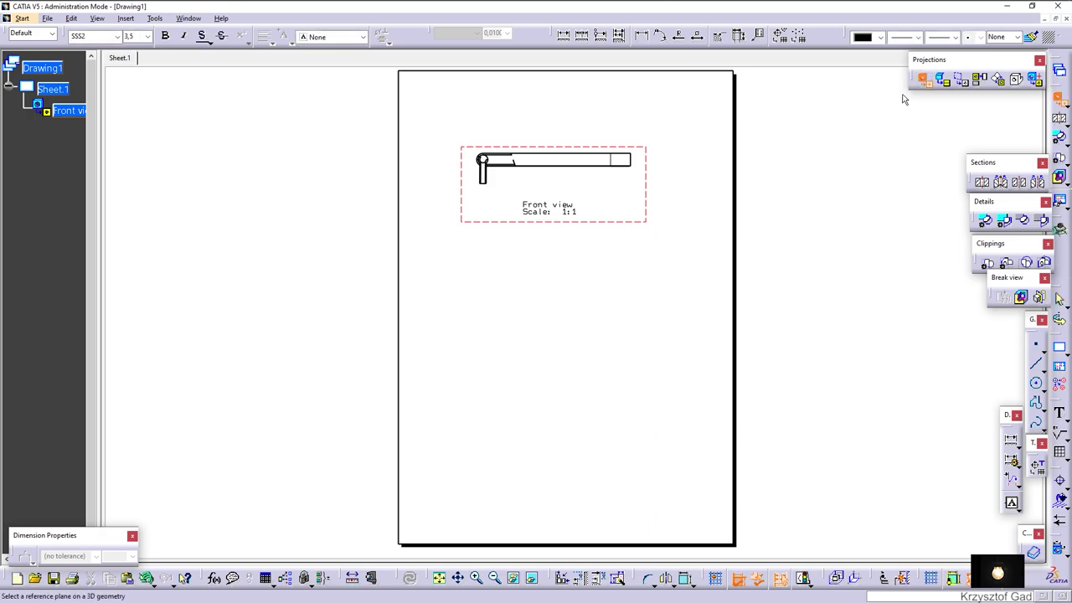
key("Escape")
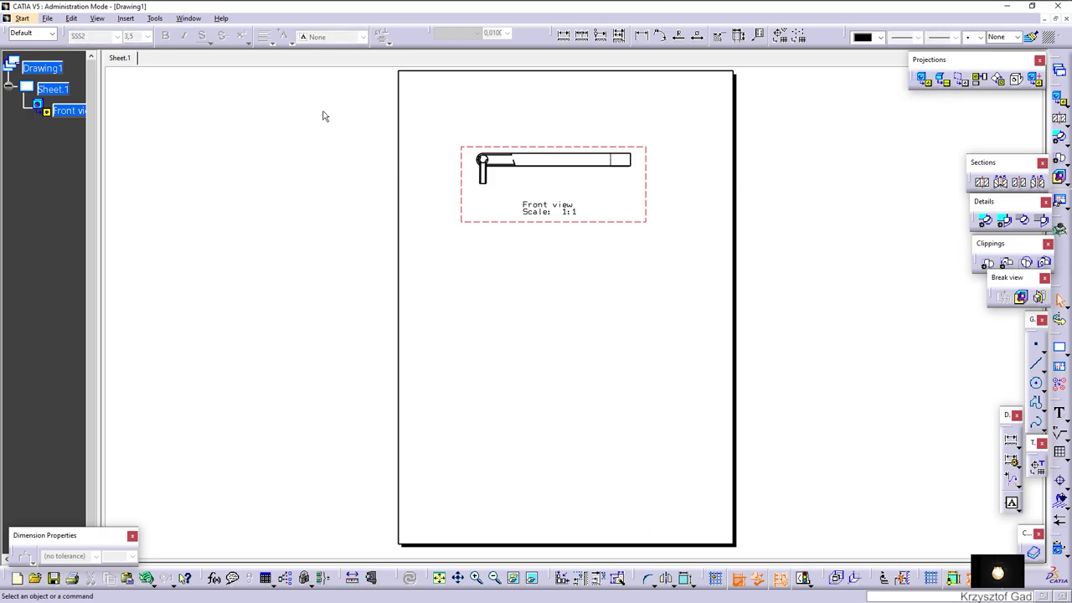
left_click(188, 19)
Step: Generate integer numbering for the Condenser Assembly components
left_click(214, 89)
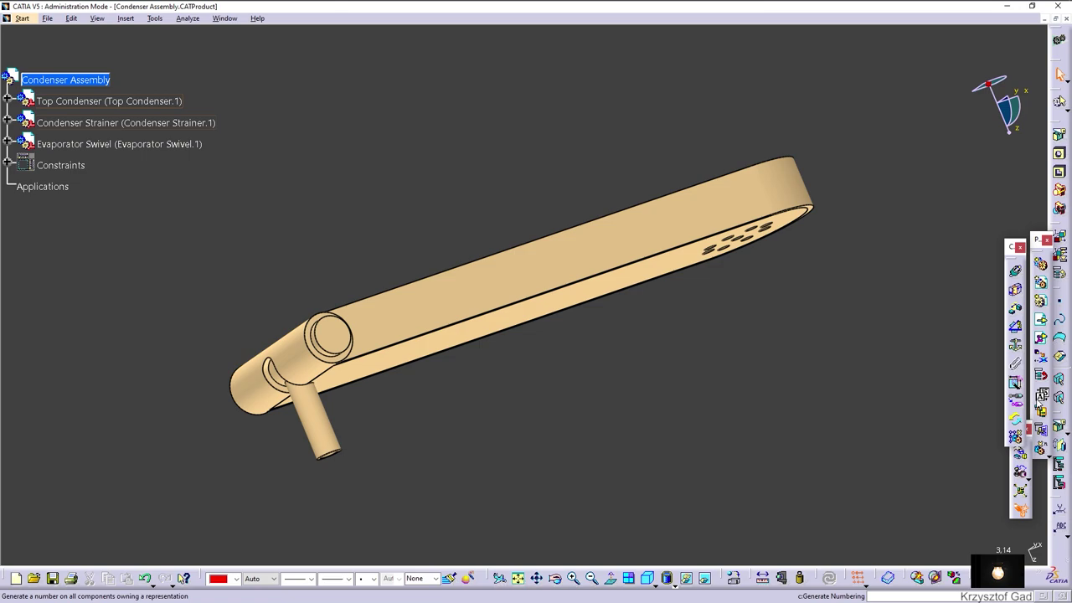
left_click(110, 87)
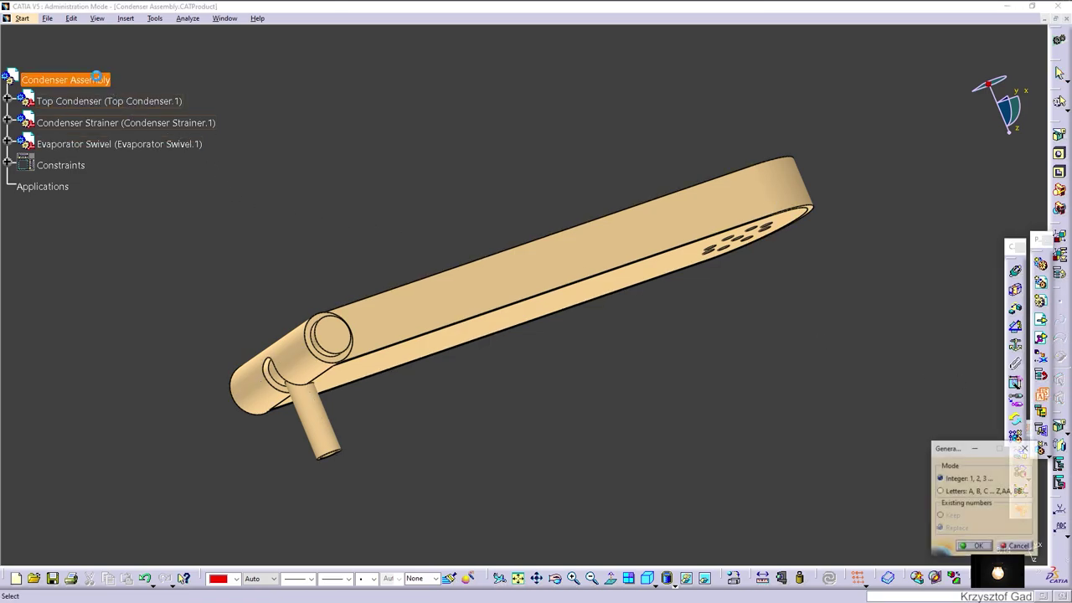
left_click(976, 547)
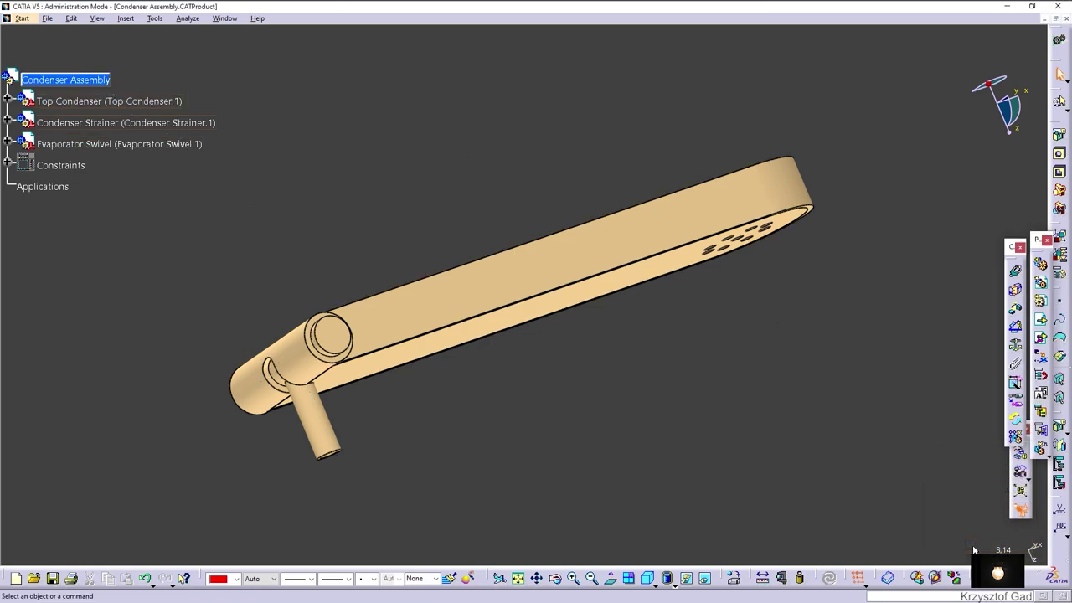
Step: In the Bill of Material formats, hide the Revision, Nomenclature and Type columns
left_click(189, 18)
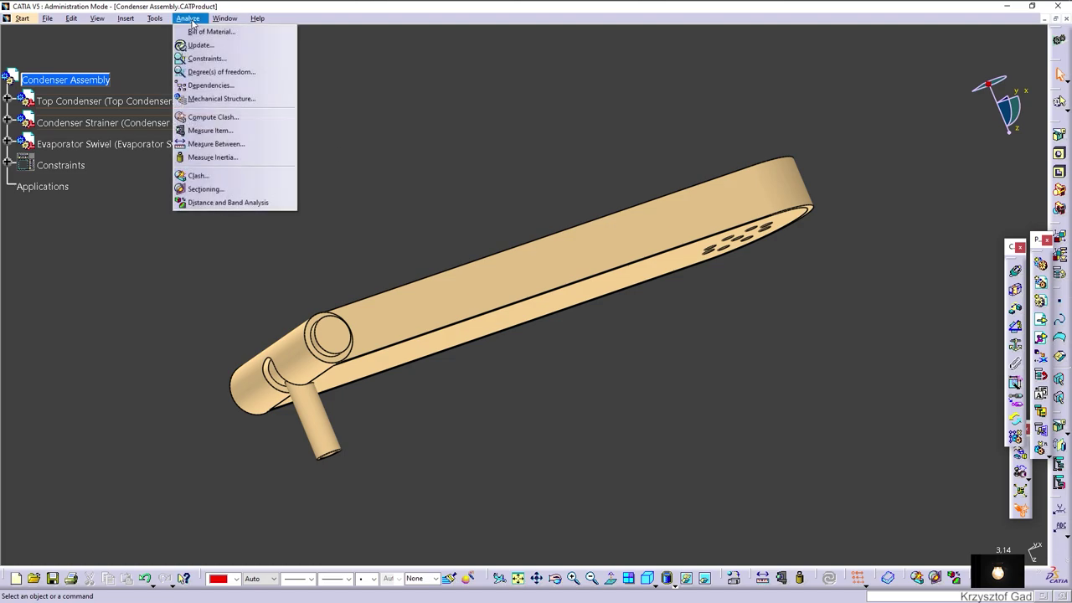
left_click(201, 32)
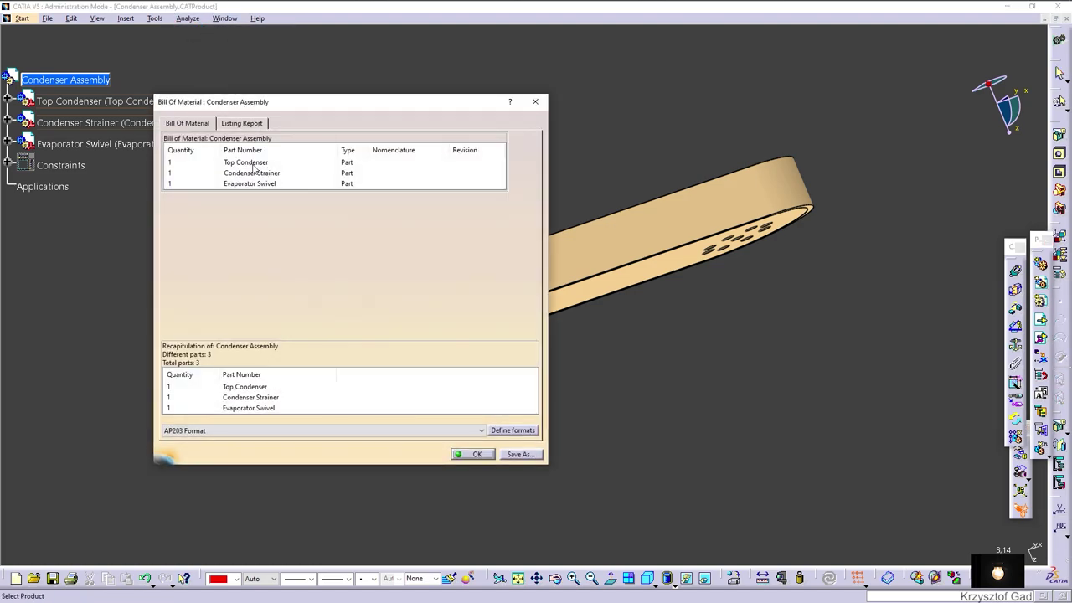
left_click(505, 435)
left_click(618, 276)
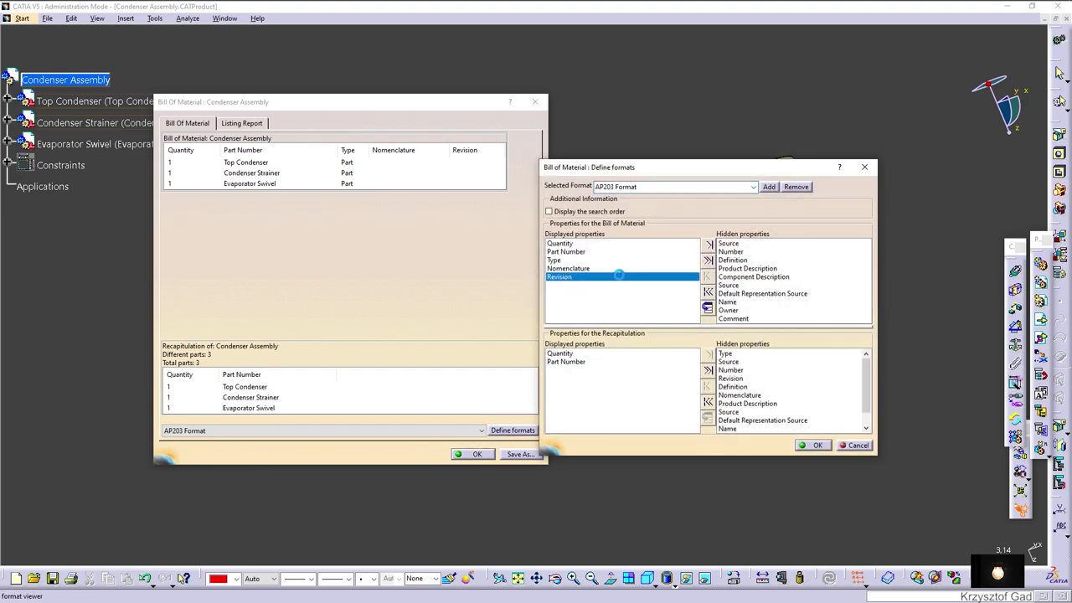
left_click(708, 245)
left_click(639, 270)
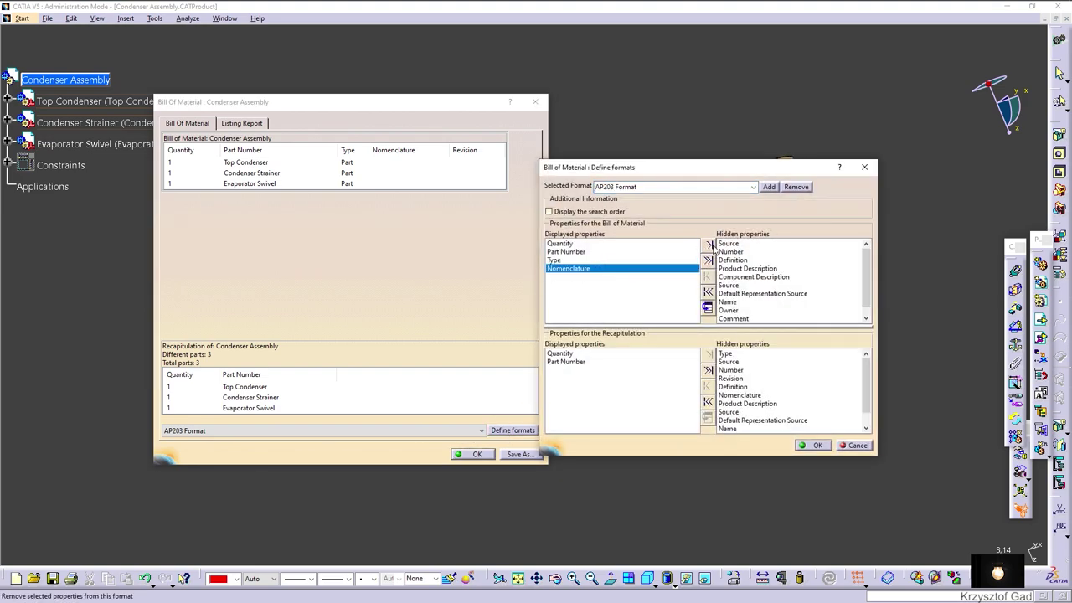
left_click(710, 245)
left_click(600, 263)
left_click(708, 246)
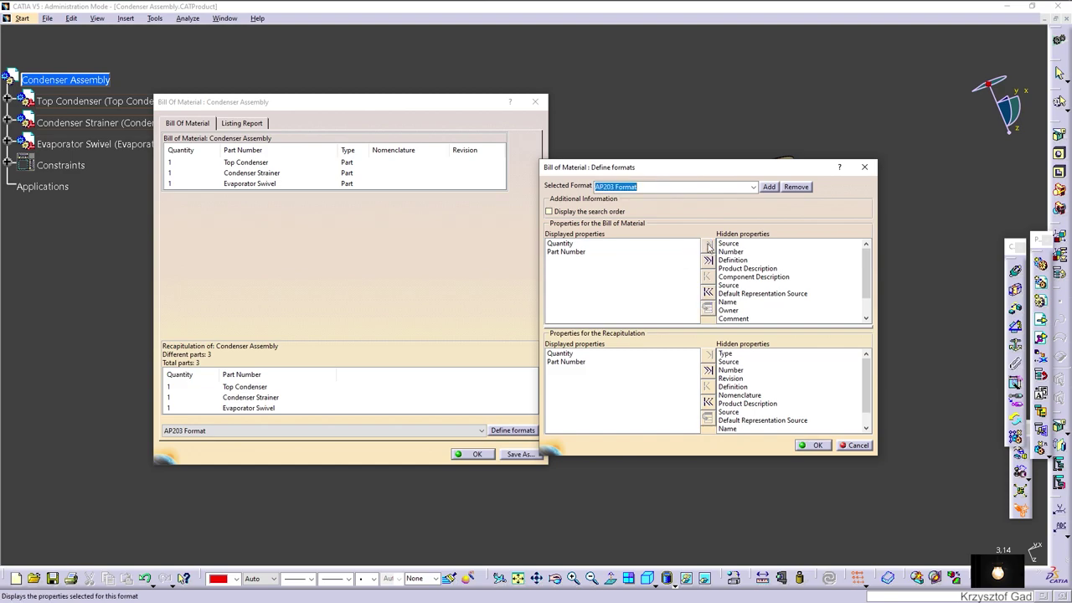
Step: Order columns as Number, Part Number, Quantity, clear the recapitulation, and confirm the format
left_click(578, 253)
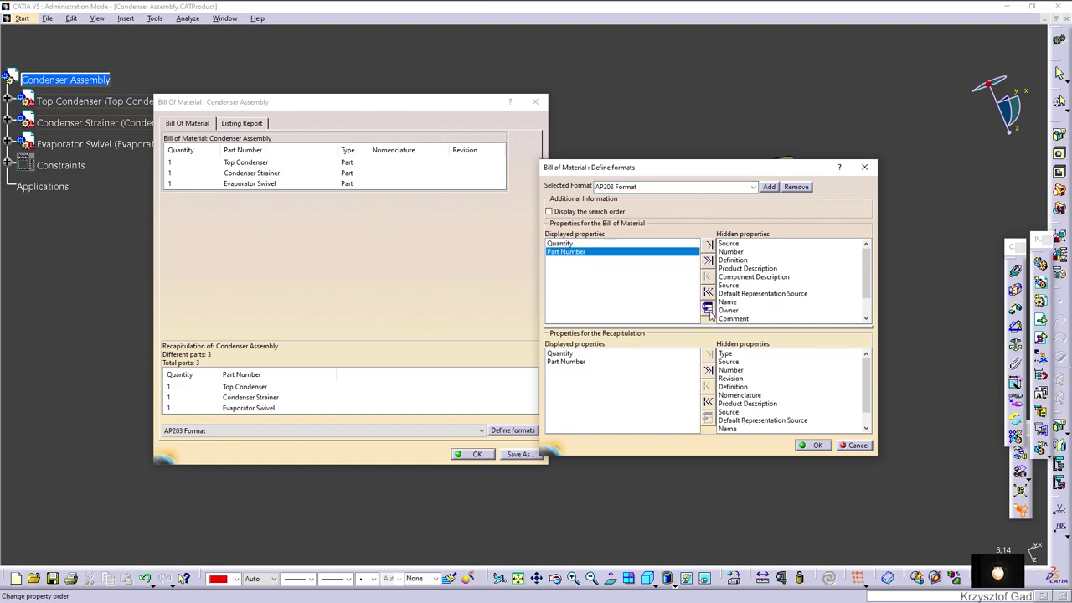
left_click_drag(564, 252, 564, 243)
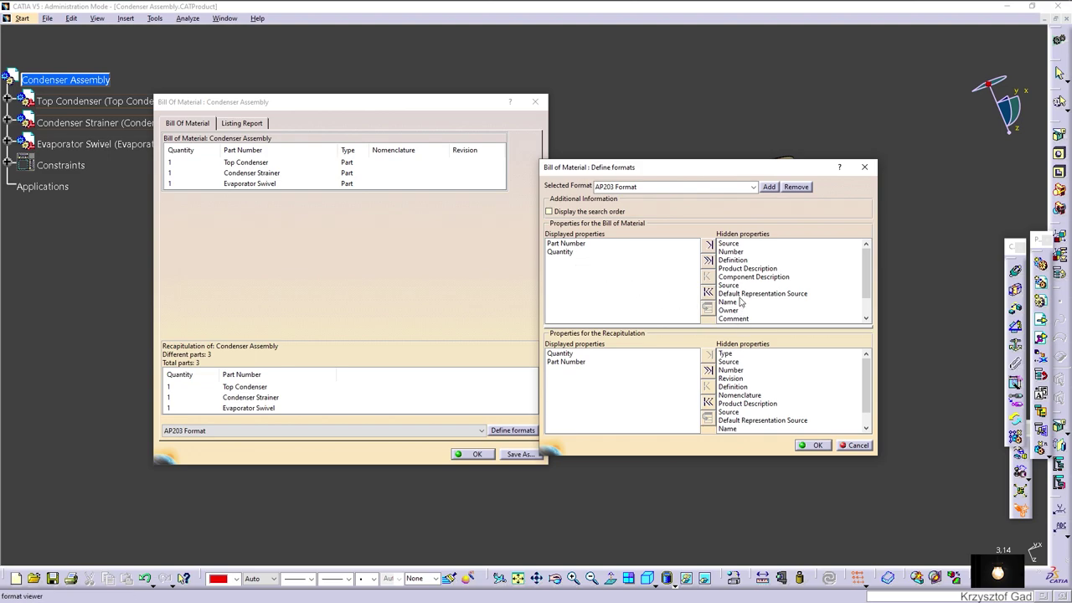
left_click(732, 253)
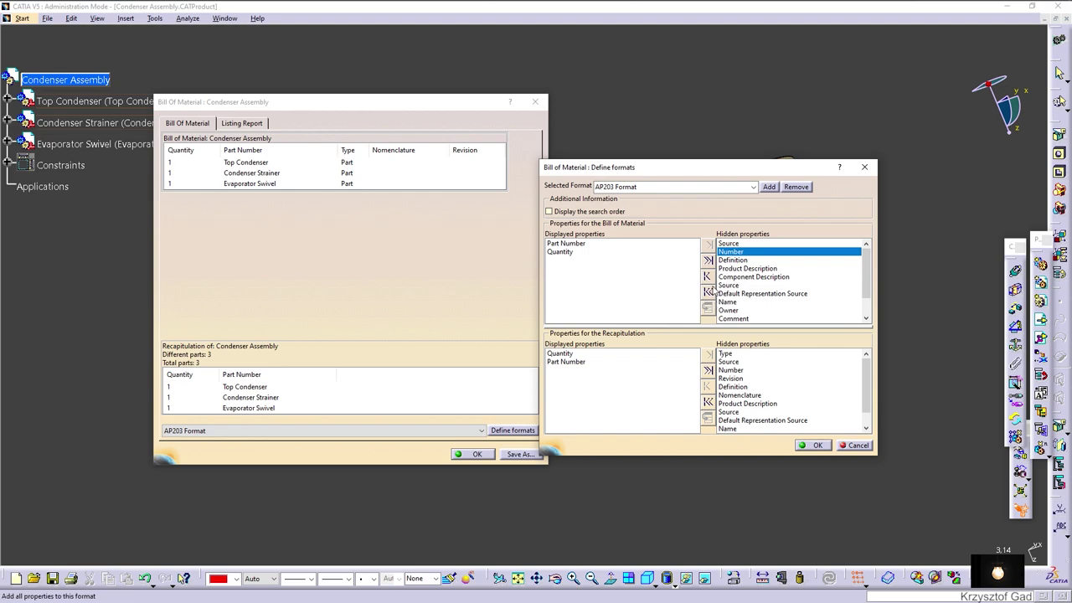
left_click(708, 277)
left_click(567, 261)
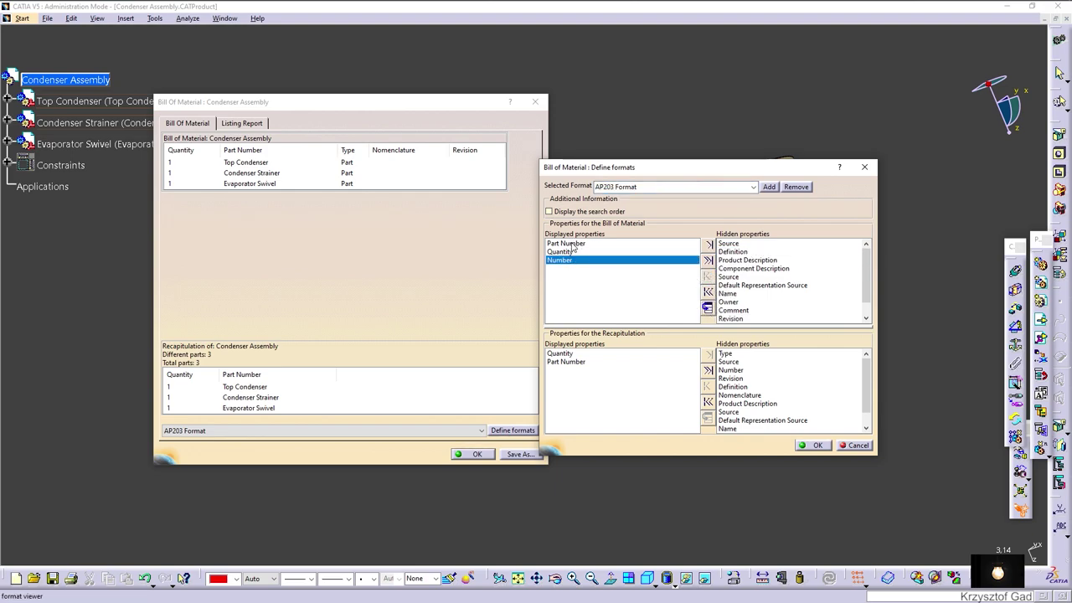
left_click_drag(573, 246, 575, 252)
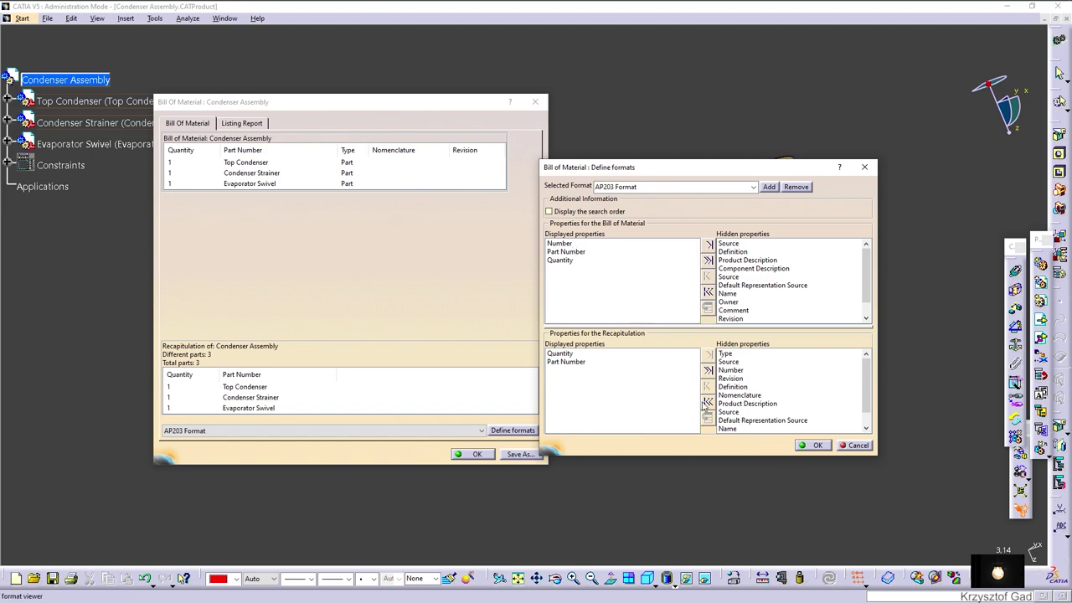
left_click(708, 401)
left_click(802, 448)
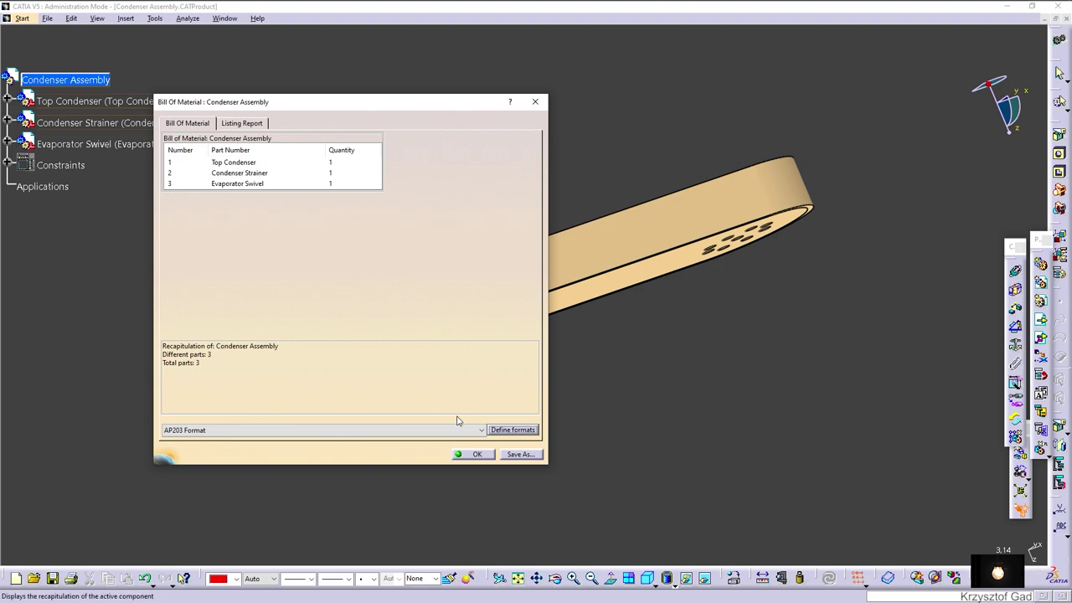
left_click(476, 454)
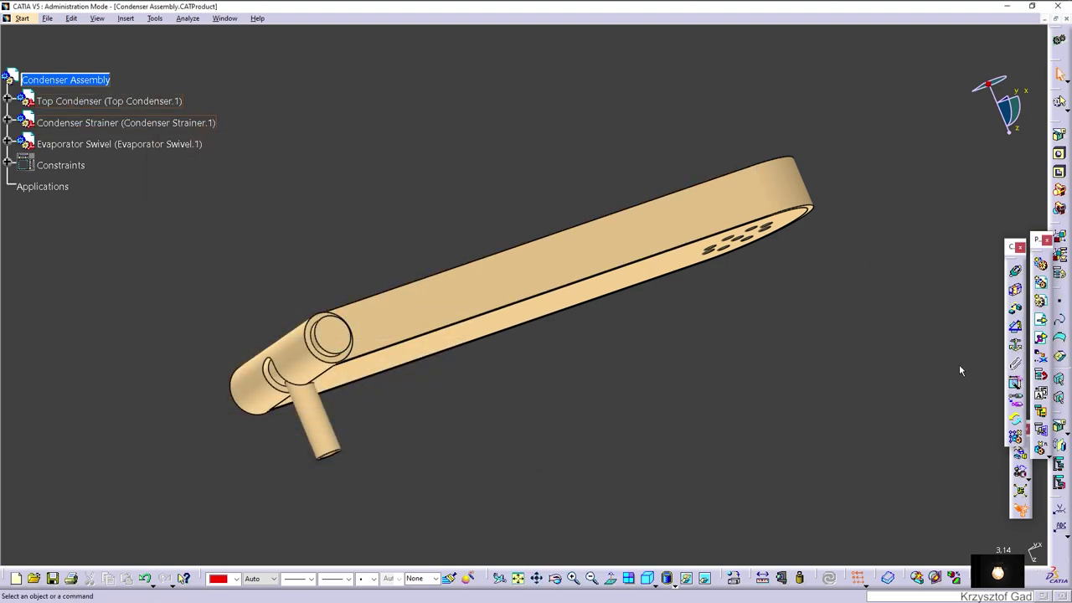
Step: Create Scene.1 with automatic naming and collapse the Top Condenser, Condenser Strainer and Evaporator Swivel branches
left_click(1060, 238)
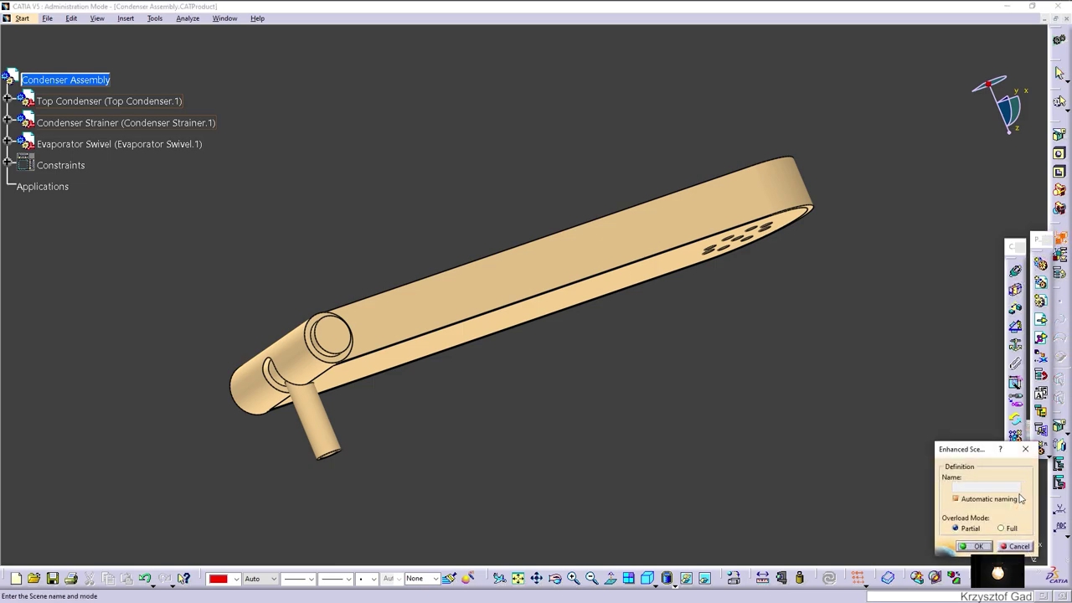
left_click(977, 546)
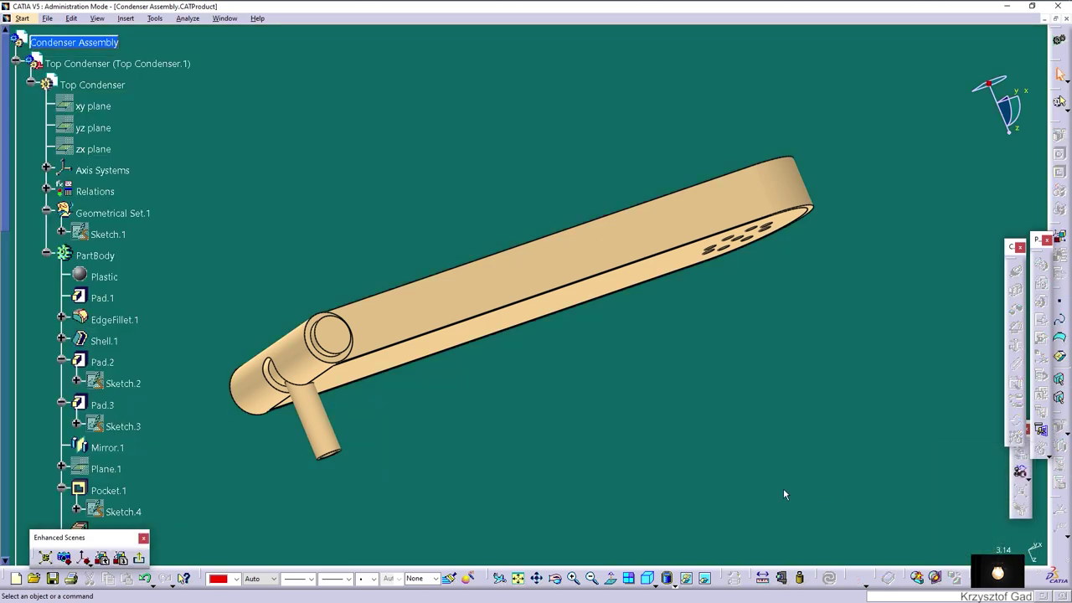
scroll(100, 209, "down", 3)
scroll(100, 210, "down", 3)
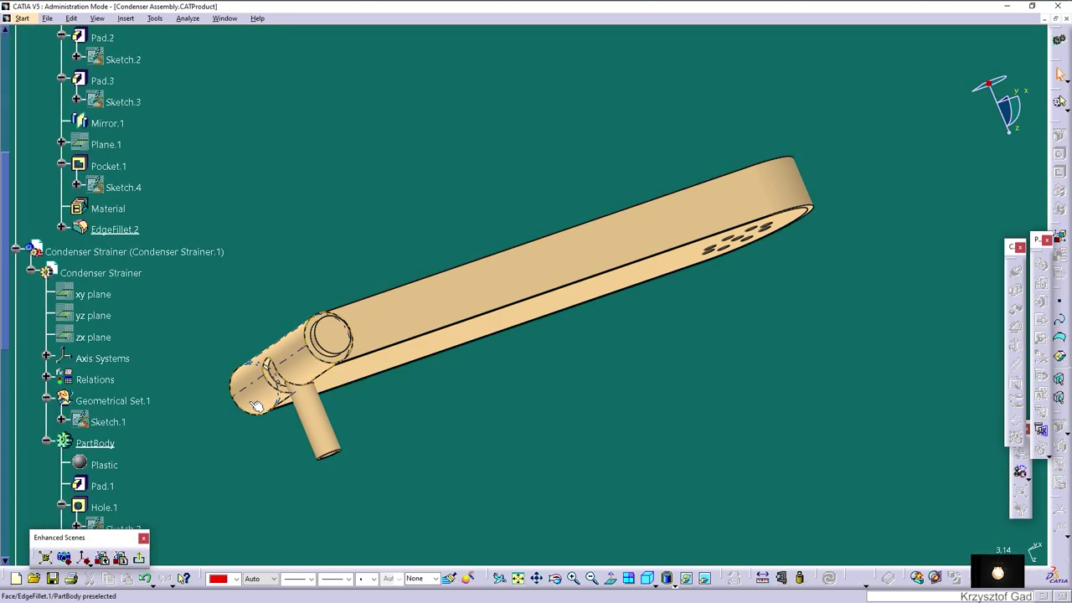
scroll(80, 258, "up", 7)
left_click(16, 172)
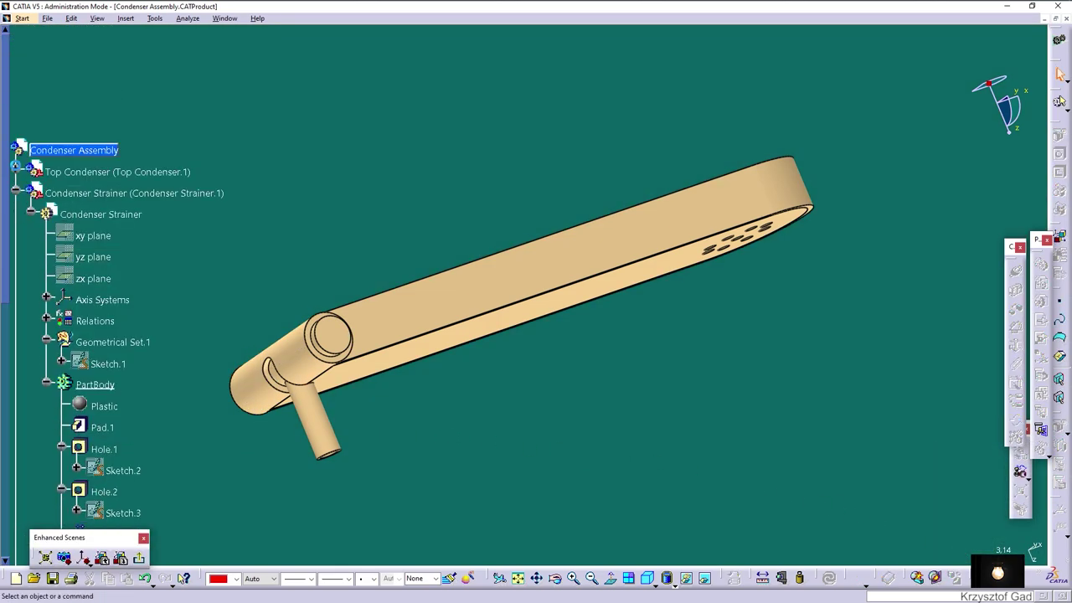
left_click(15, 193)
left_click(16, 215)
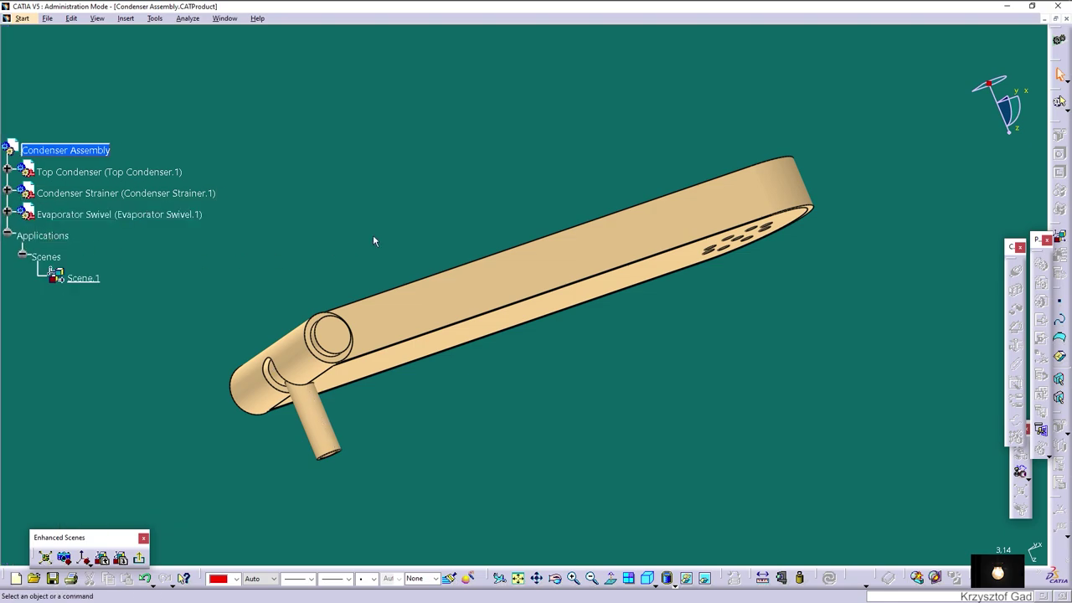
Step: Snap the compass to the Condenser Strainer, drag it below the Top Condenser, and rotate to isometric
right_click(990, 91)
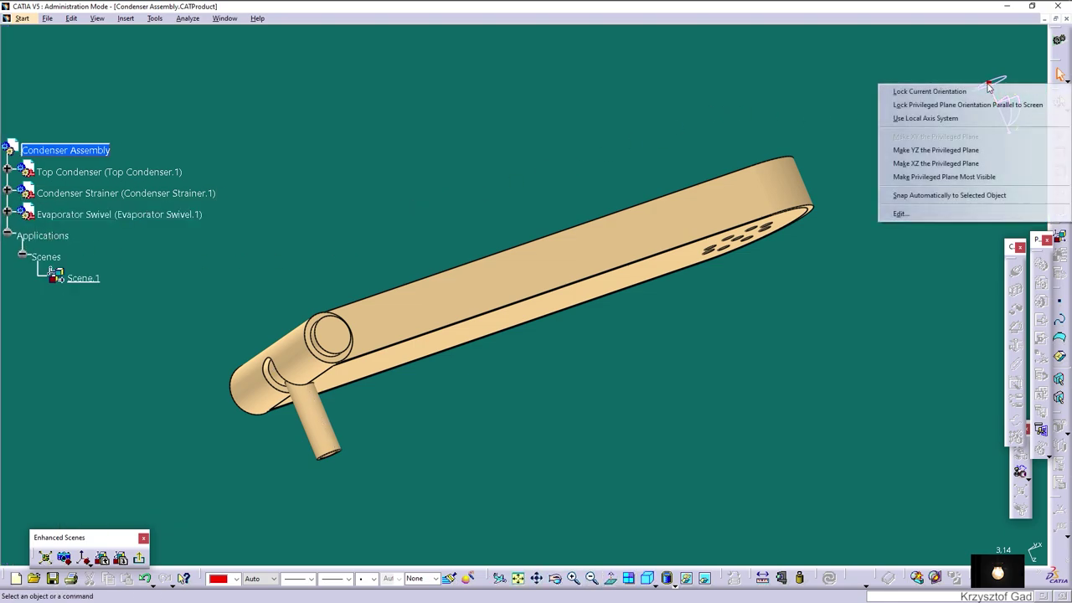
left_click(955, 195)
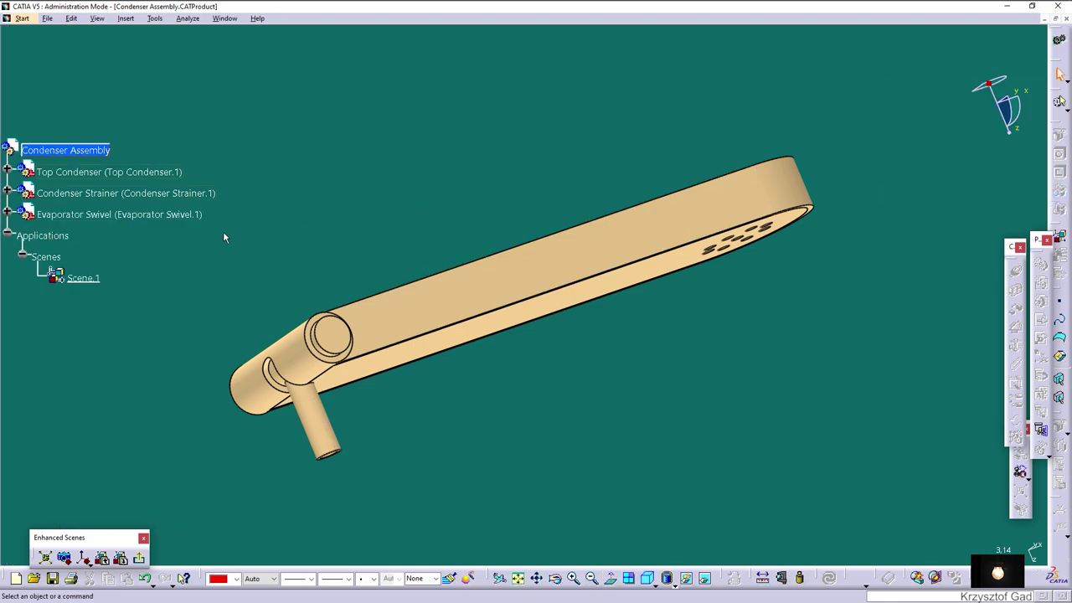
left_click(126, 193)
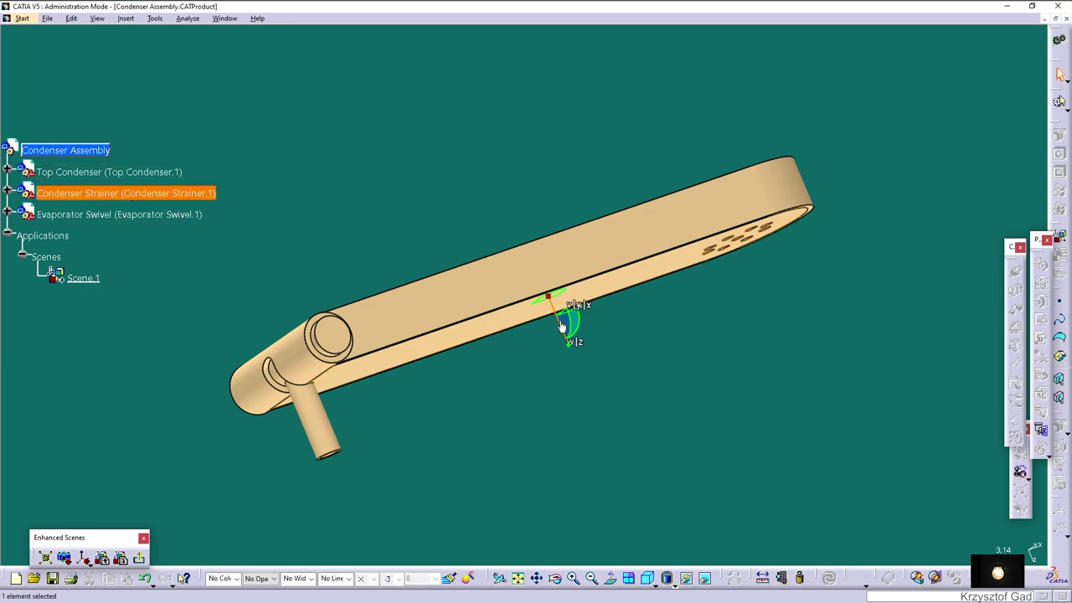
left_click_drag(562, 327, 668, 508)
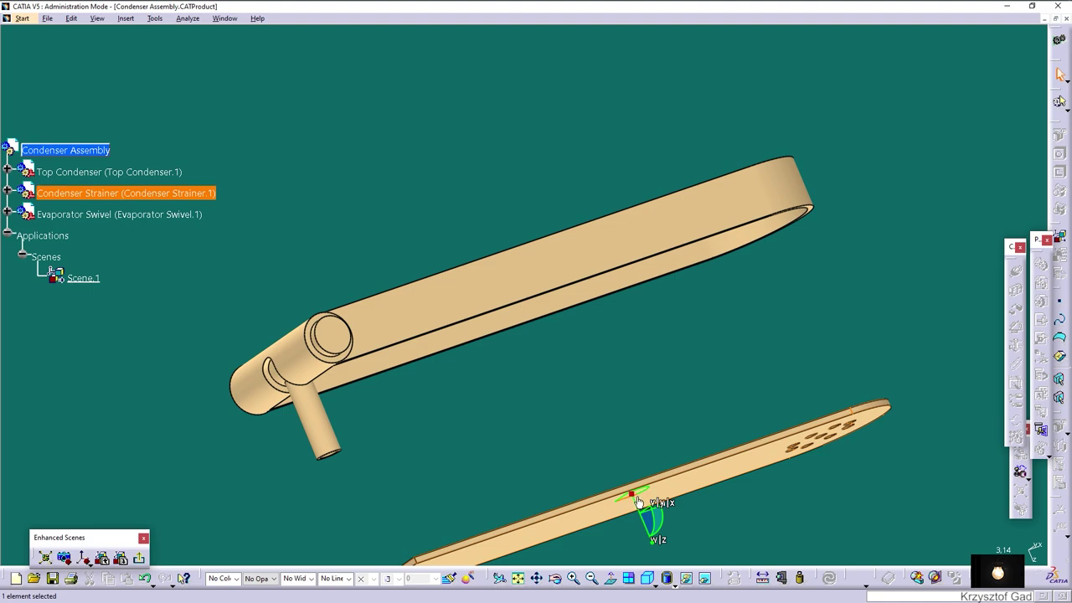
left_click(639, 367)
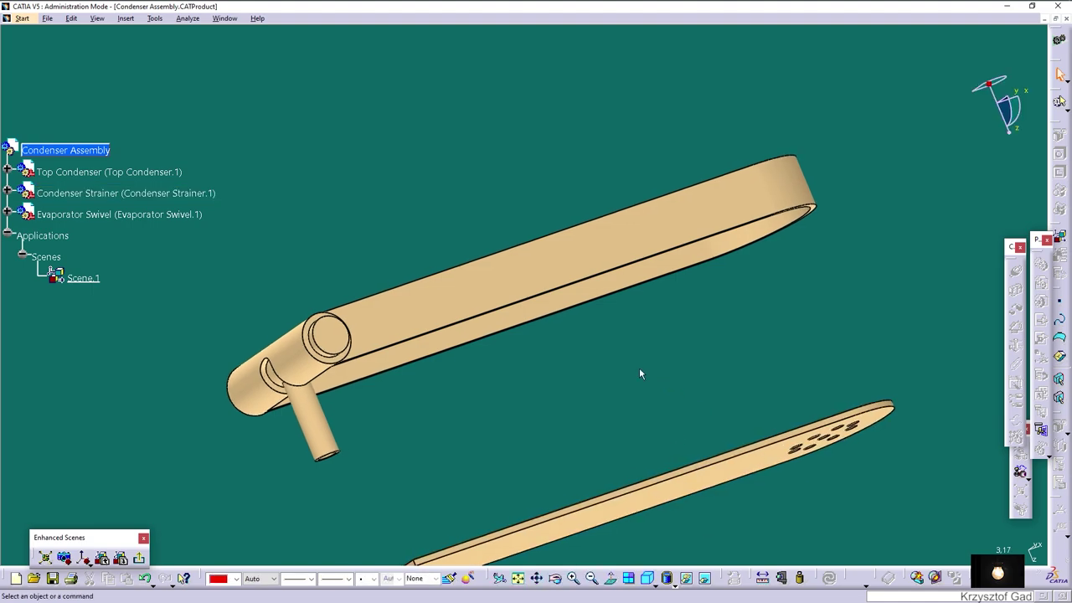
middle_click_drag(639, 366, 576, 362)
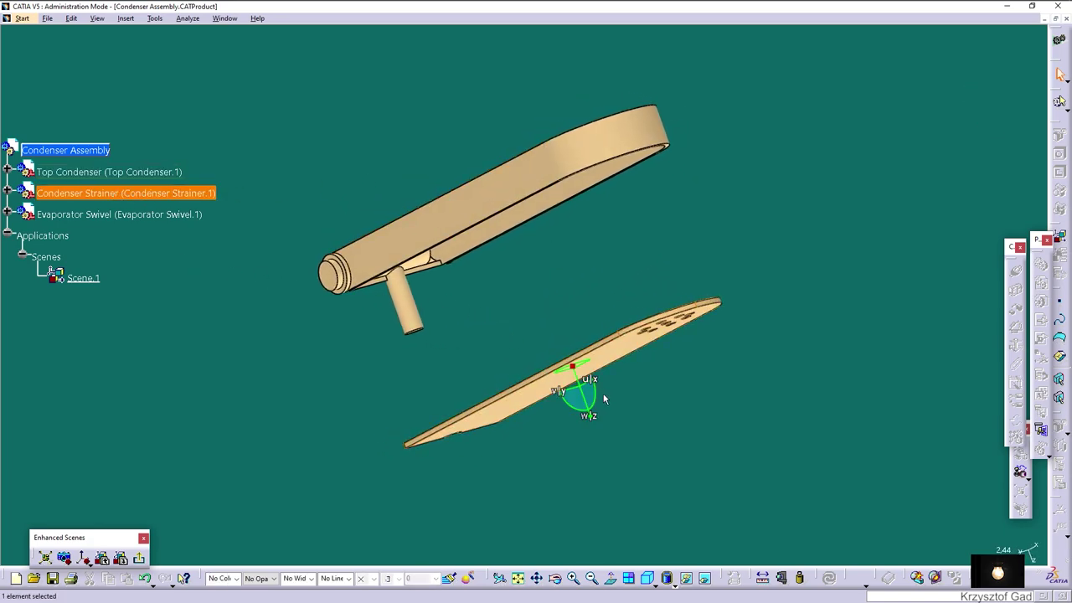
left_click_drag(584, 404, 626, 476)
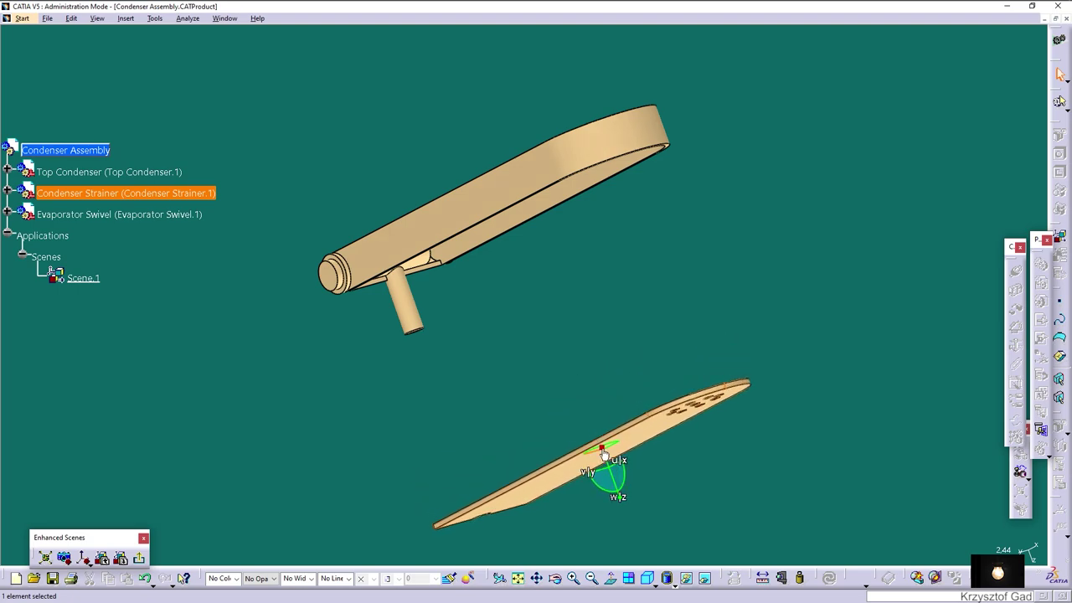
left_click_drag(797, 272, 793, 220)
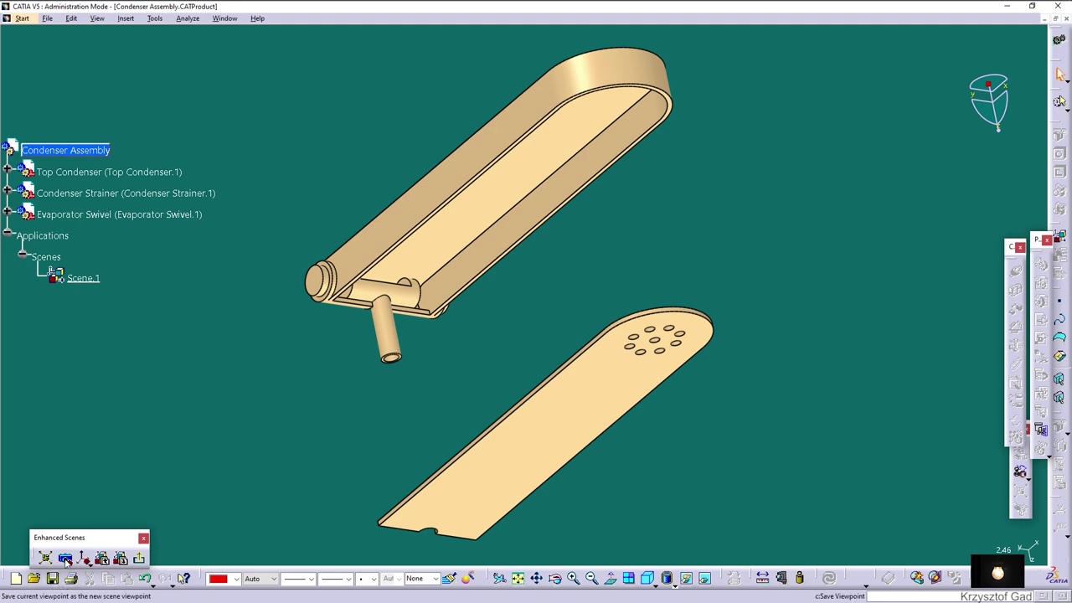
Step: Exit Scene.1 and collapse the three part branches in the tree
left_click(141, 560)
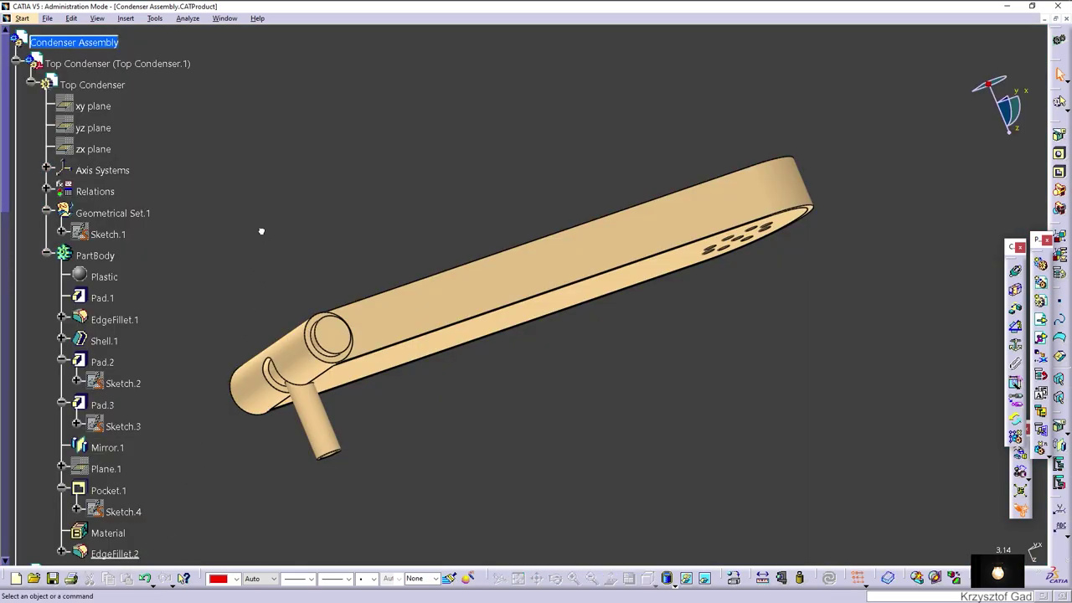
left_click(16, 64)
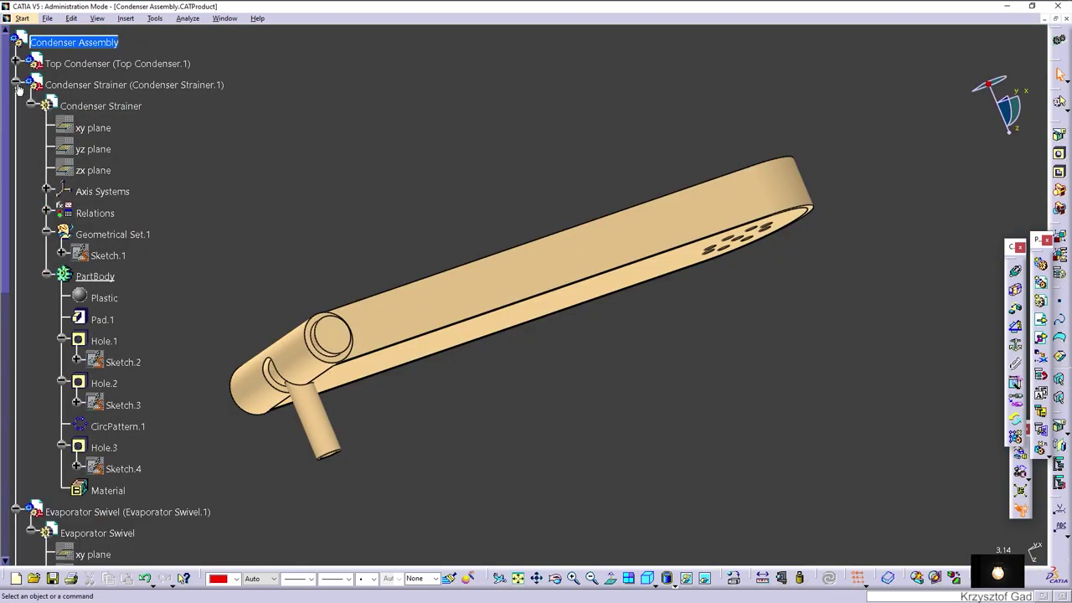
left_click(16, 85)
left_click(16, 106)
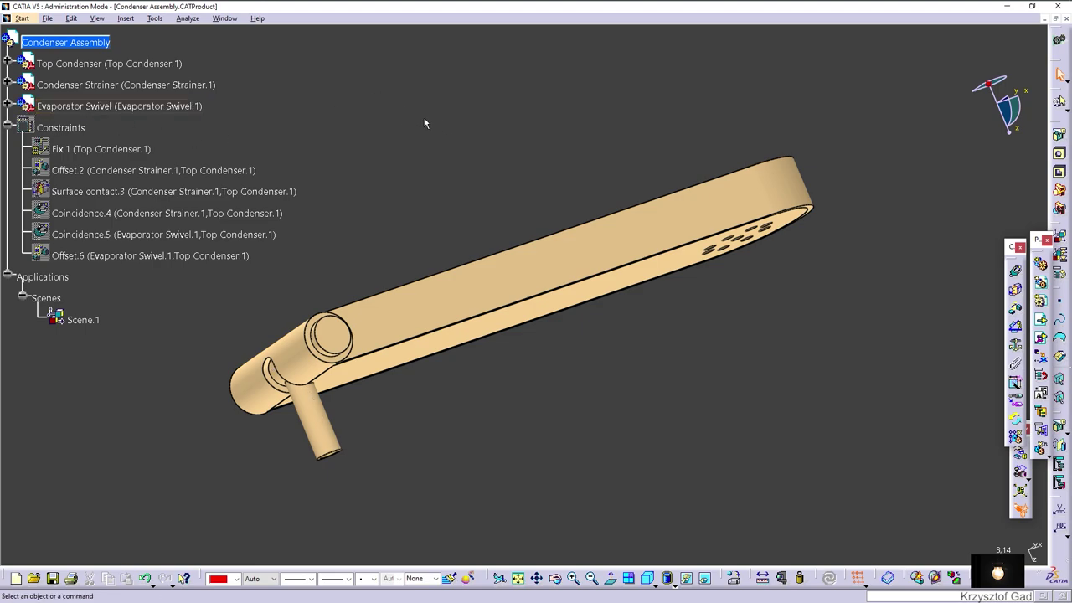
Step: Switch to Drawing1 and start the Isometric View tool
left_click(226, 19)
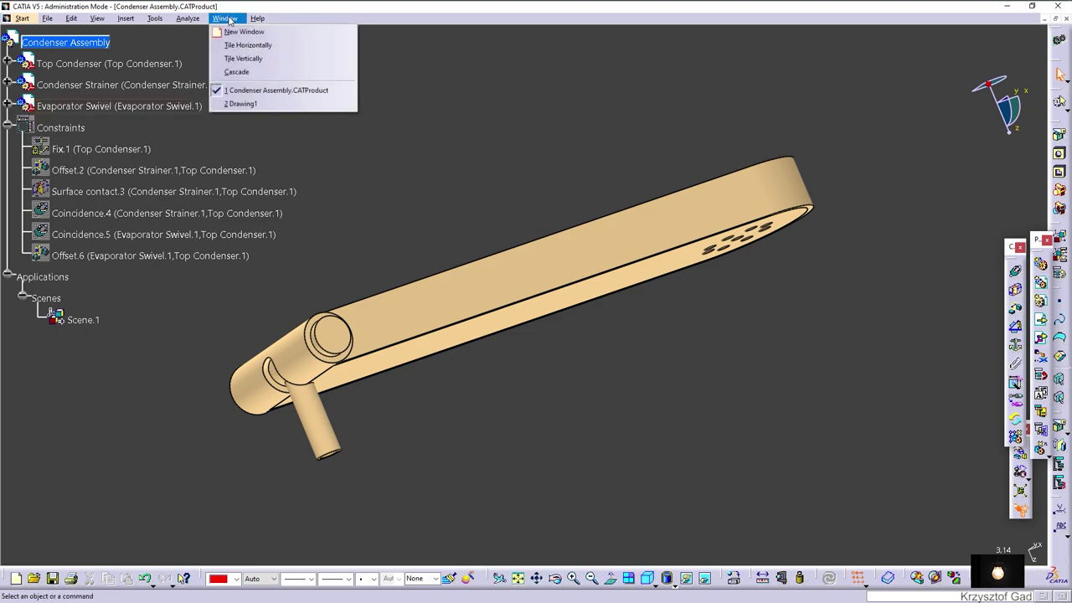
left_click(259, 103)
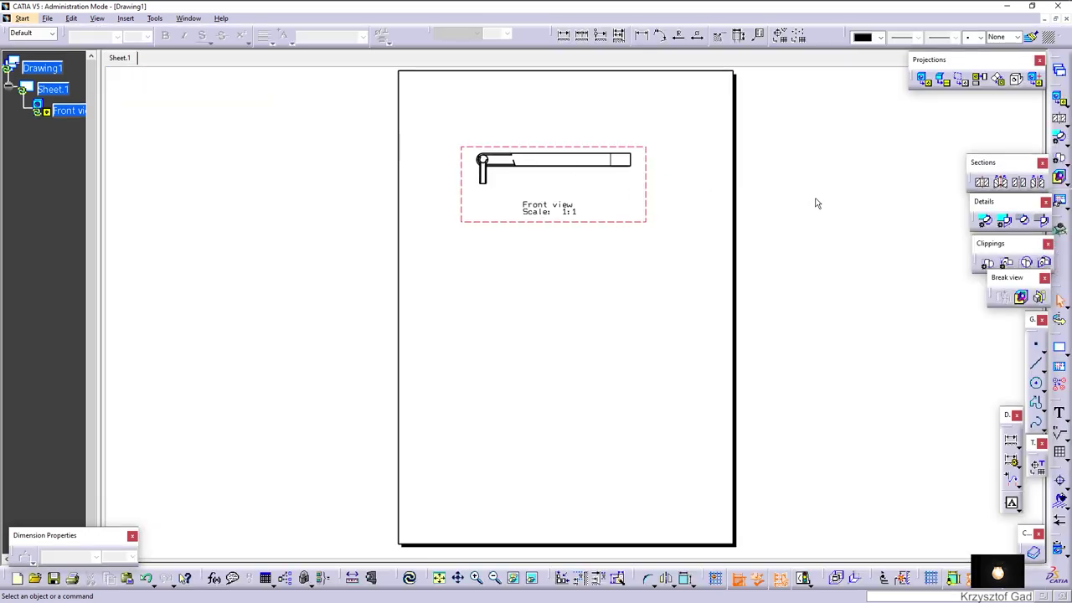
left_click(1016, 82)
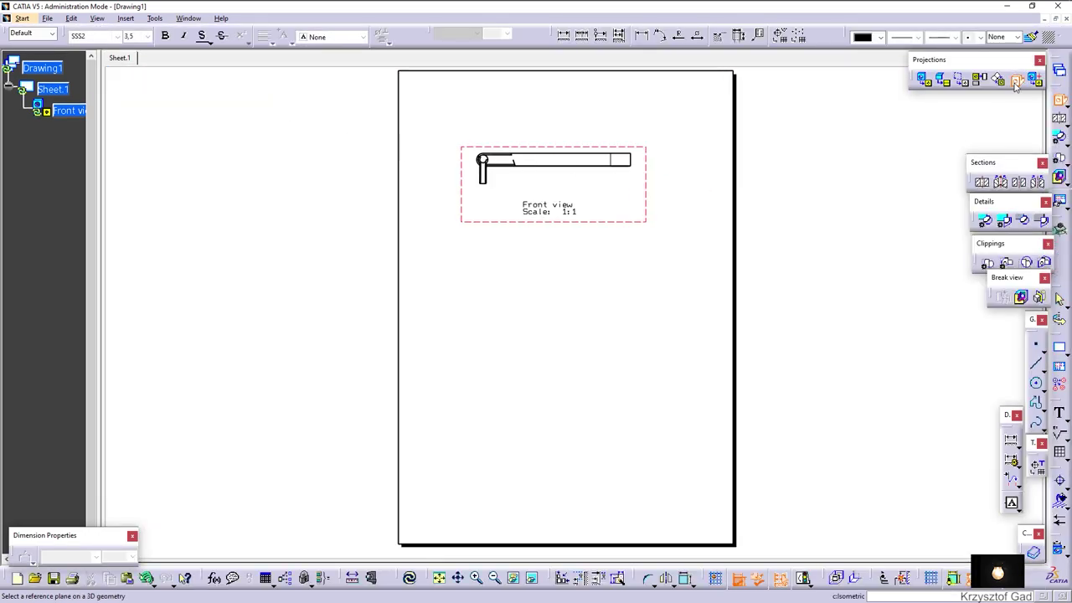
Step: Place an exploded Isometric view from Scene.1 below the front view and move its label lower
left_click(188, 19)
left_click(226, 89)
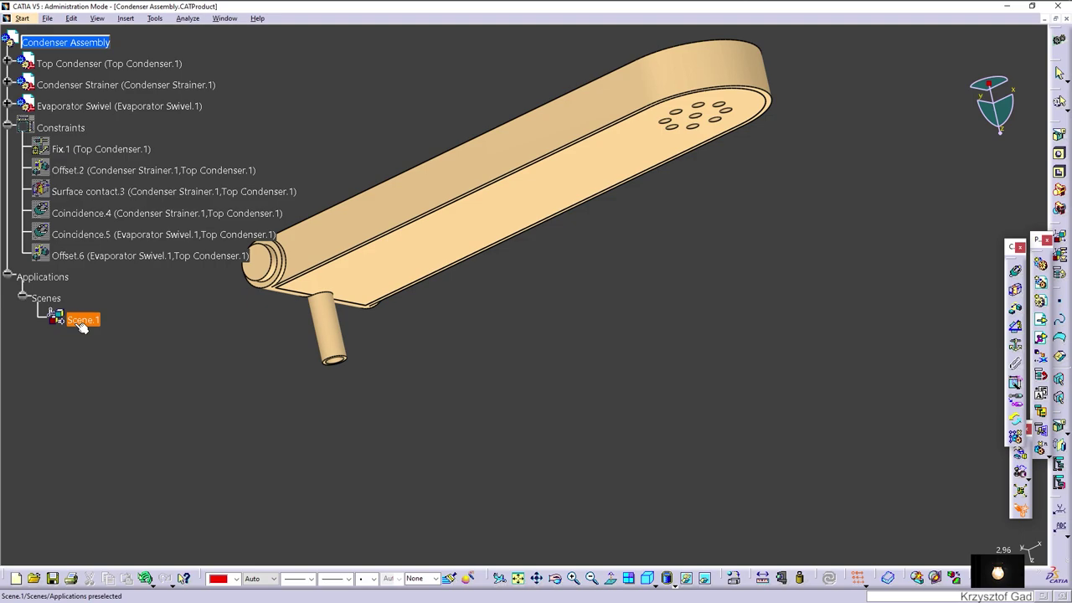
left_click(360, 256)
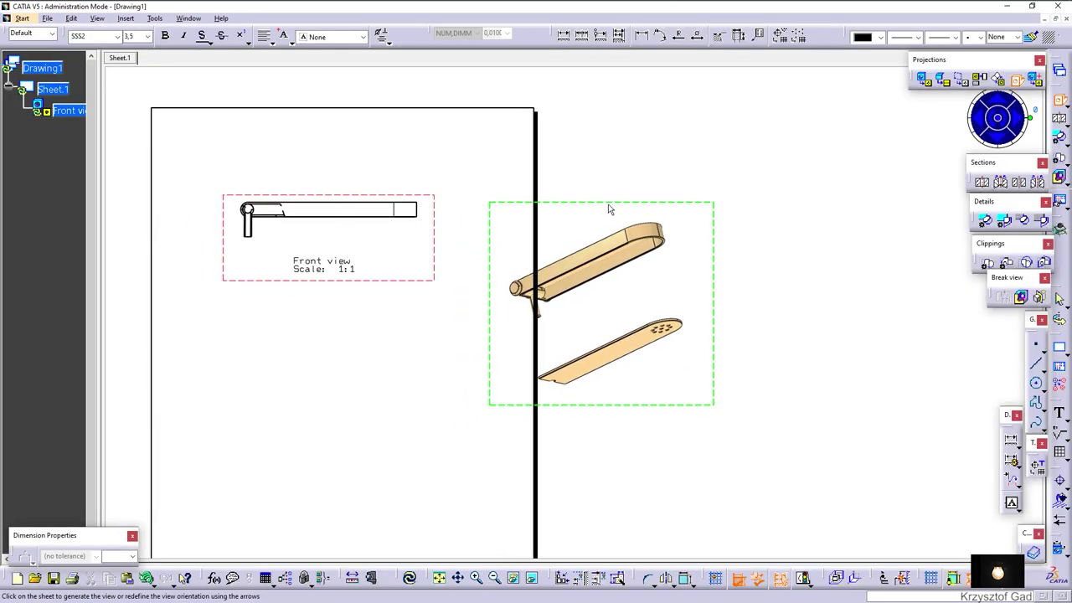
left_click(465, 312)
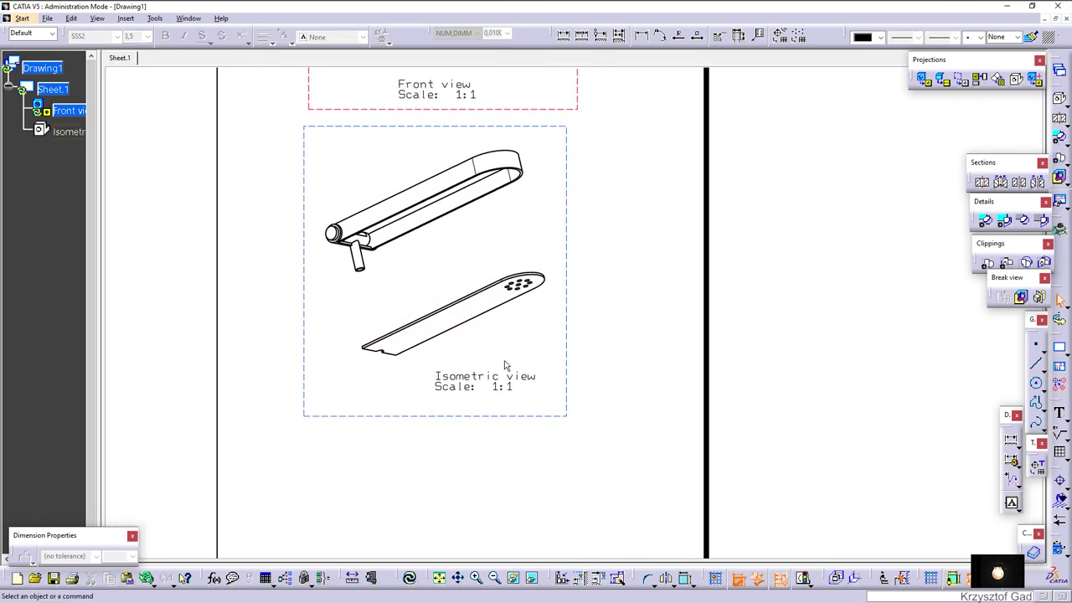
left_click_drag(495, 387, 449, 398)
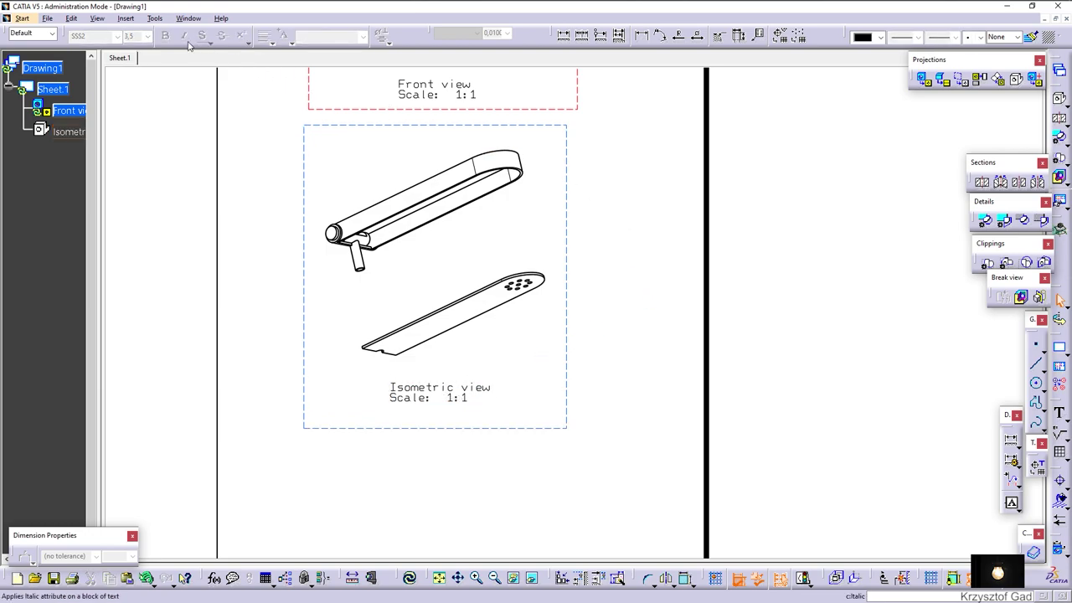
left_click(126, 17)
mouse_move(146, 90)
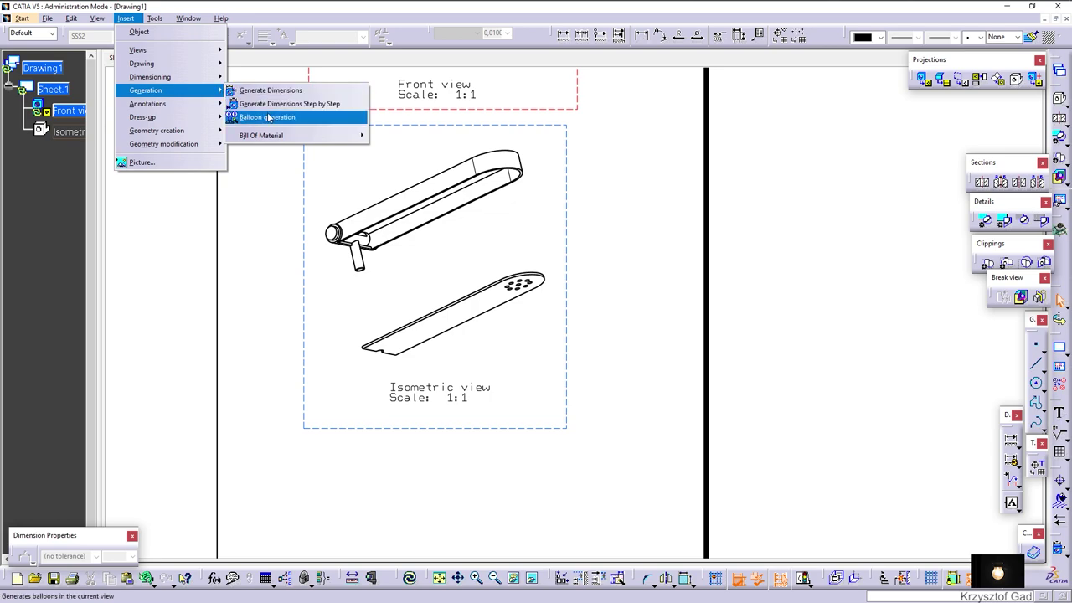
Step: Make the Isometric view active and generate part balloons on it
left_click(268, 118)
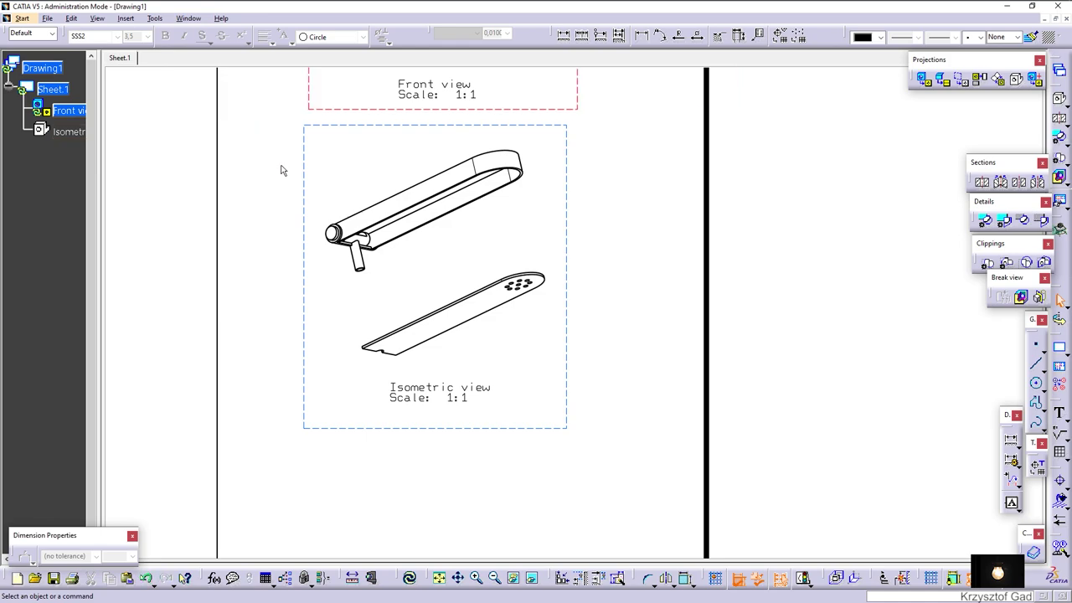
right_click(562, 306)
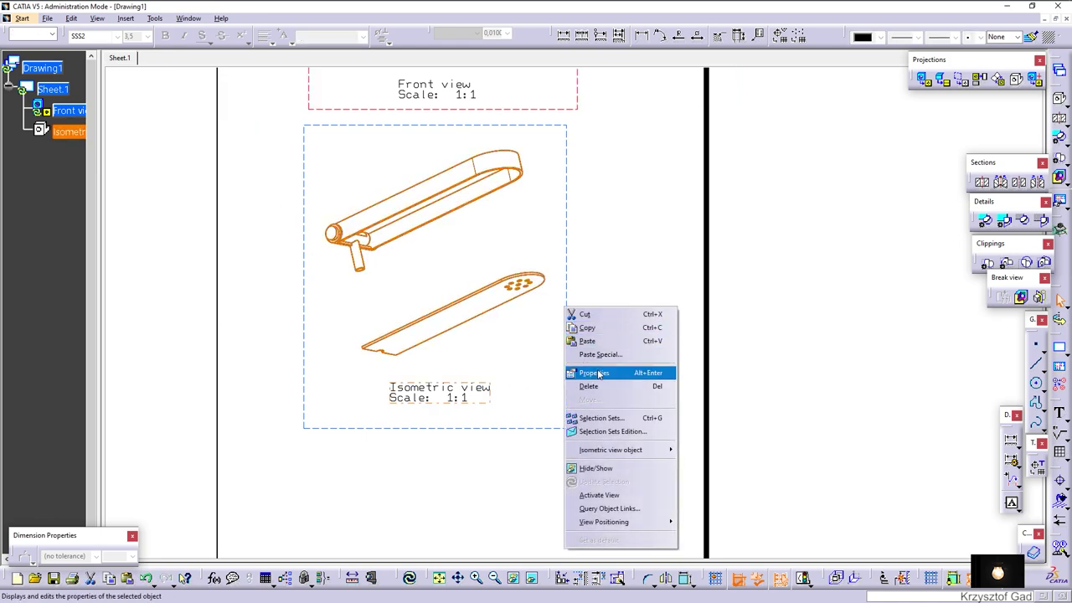
left_click(624, 495)
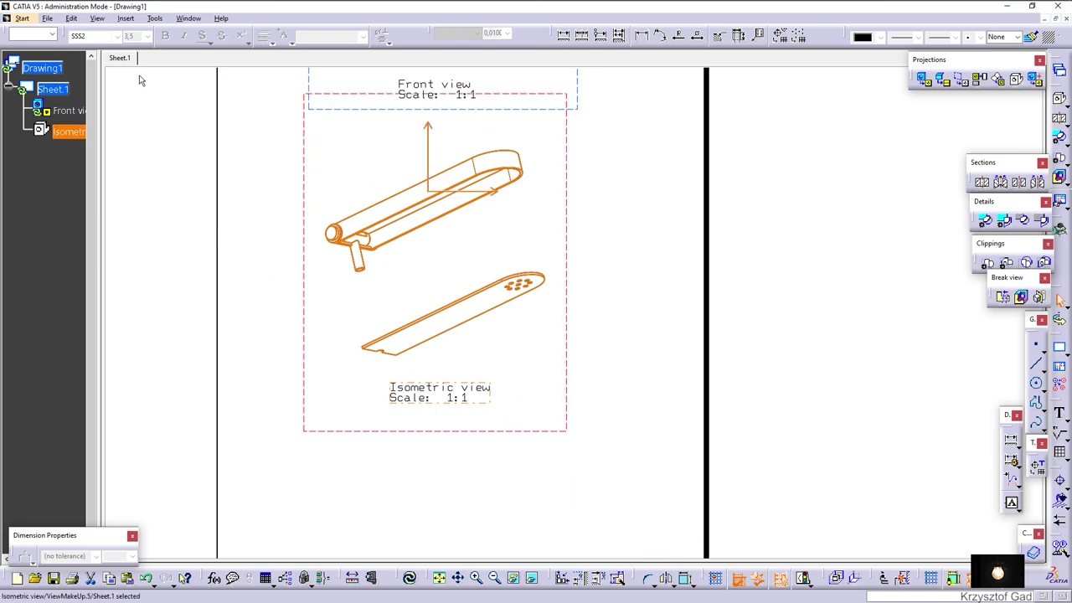
left_click(125, 18)
mouse_move(150, 90)
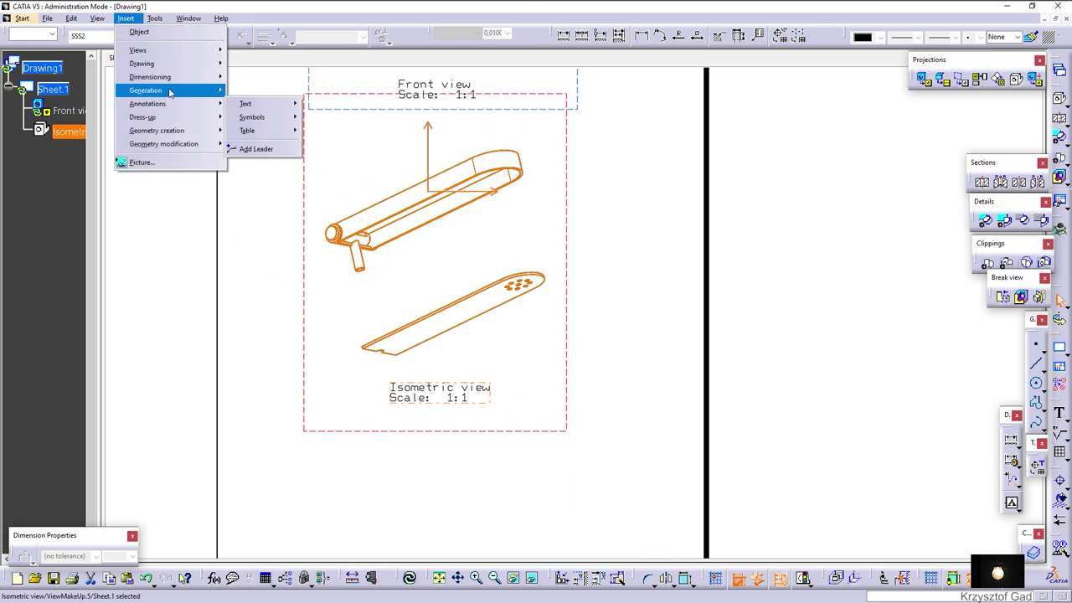
left_click(282, 118)
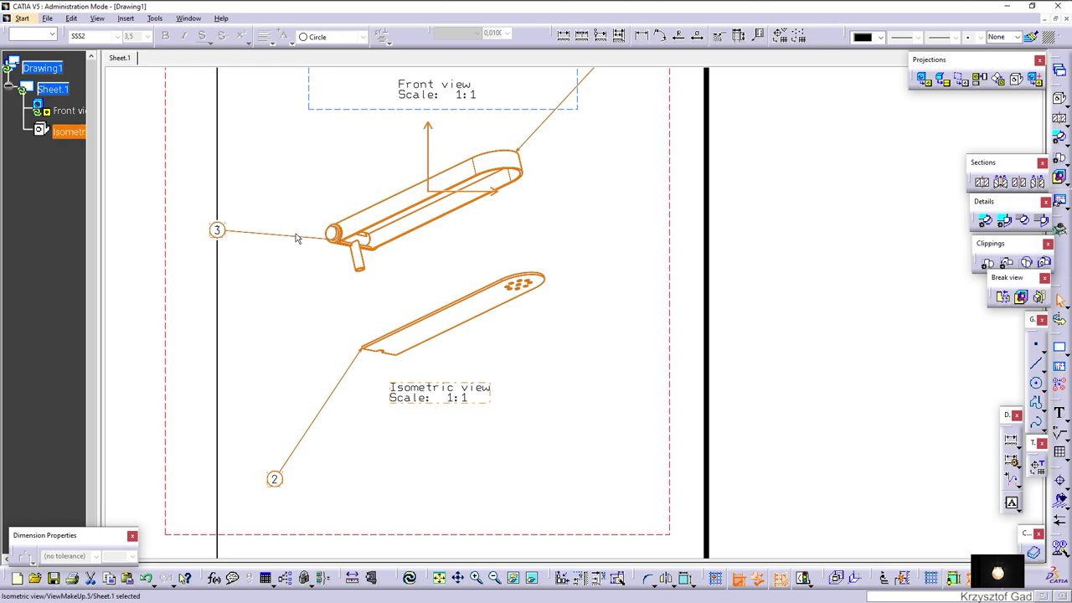
Step: Reposition balloons 1–3 beside their parts, attaching leaders to the condenser edge and pin bottom
left_click_drag(230, 237, 273, 250)
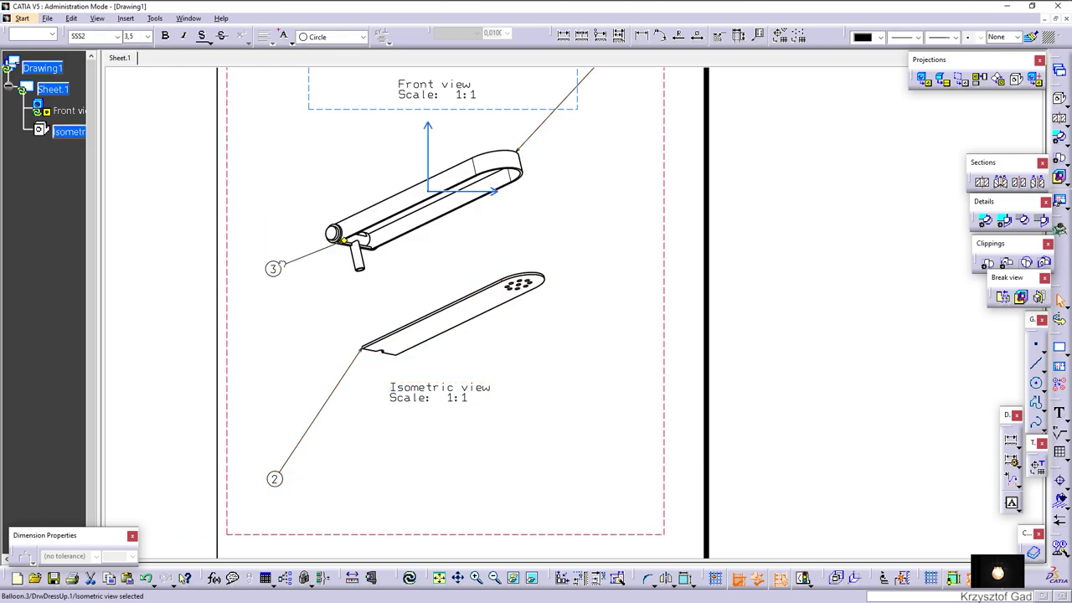
left_click_drag(282, 491, 268, 366)
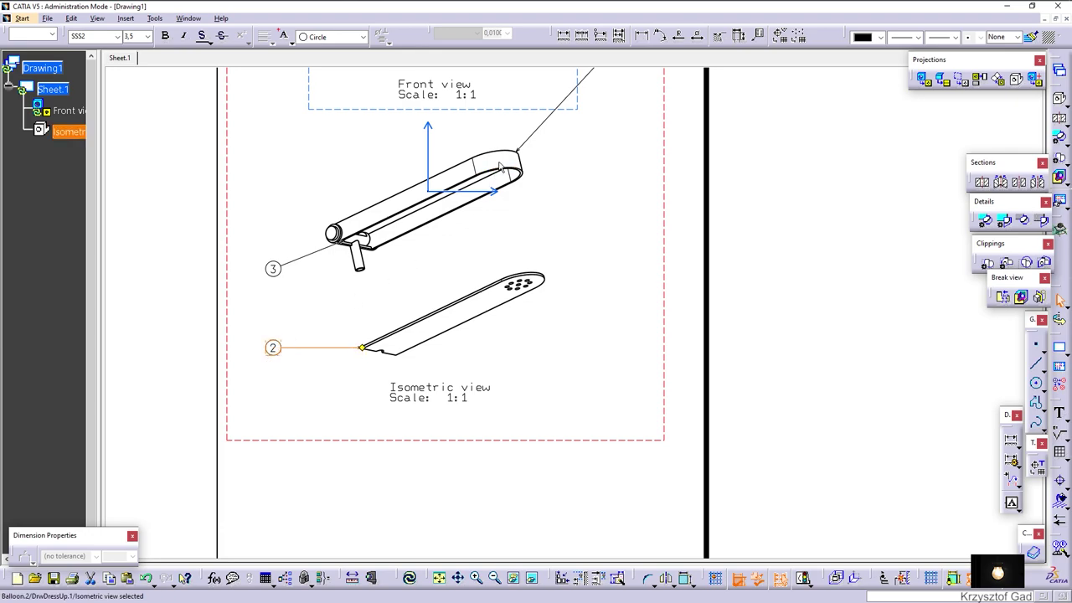
middle_click_drag(499, 167, 622, 137, "ctrl")
mouse_move(625, 91)
left_mouse_down()
mouse_move(307, 214)
mouse_move(308, 237)
left_mouse_up()
middle_click_drag(310, 237, 810, 183, "ctrl")
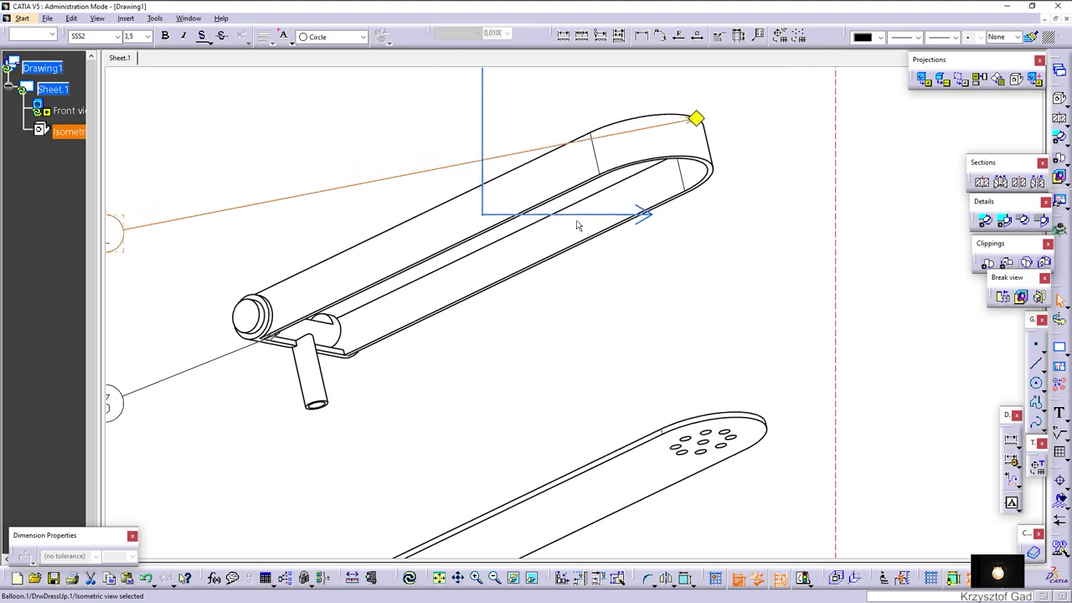
left_click_drag(829, 140, 479, 301)
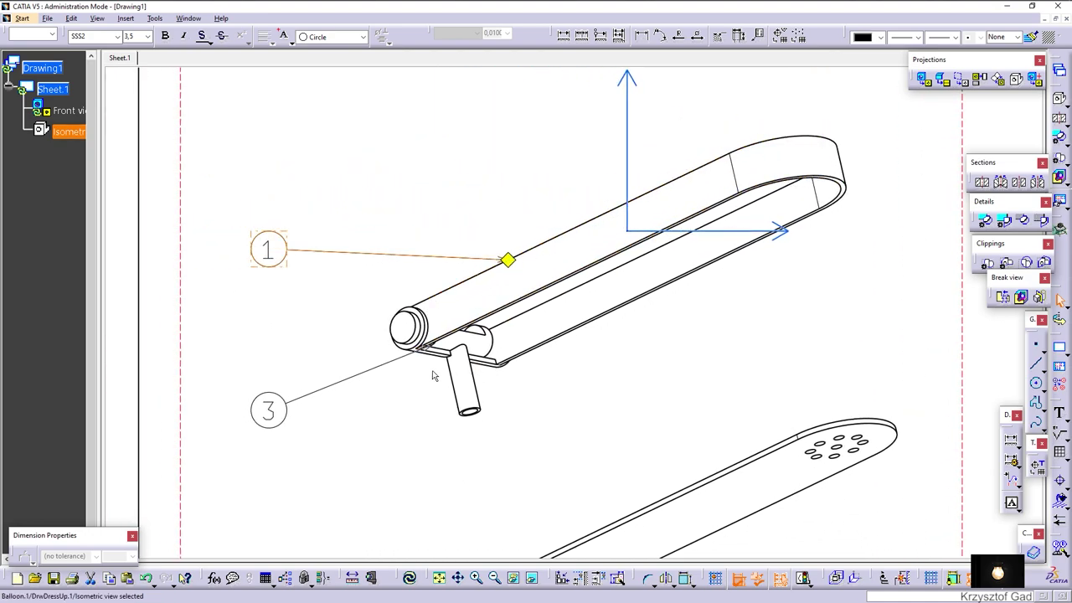
left_click_drag(434, 346, 470, 409)
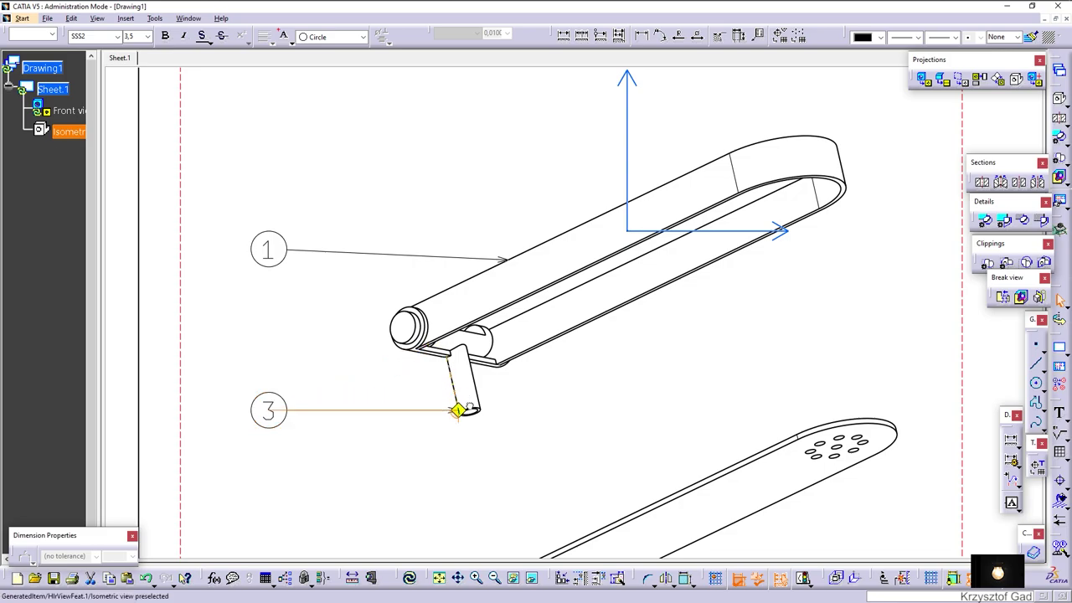
left_click(410, 471)
mouse_move(400, 424)
middle_mouse_down("ctrl")
mouse_move(391, 404)
mouse_move(567, 313)
middle_mouse_up("ctrl")
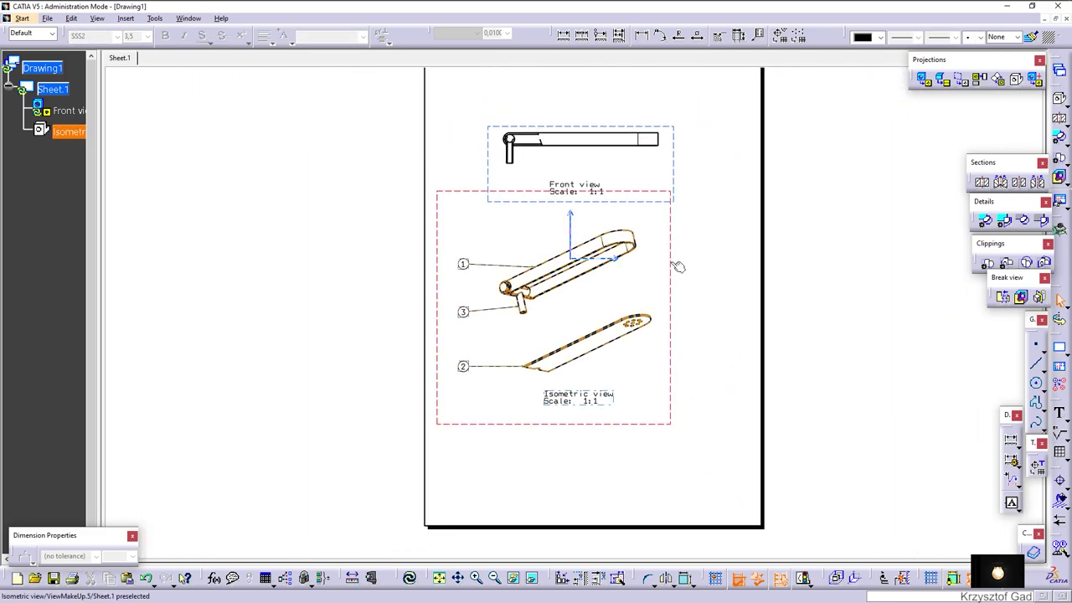
Step: Shift the Front and Isometric views higher on the sheet, keeping the front view above
left_click_drag(677, 263, 683, 259)
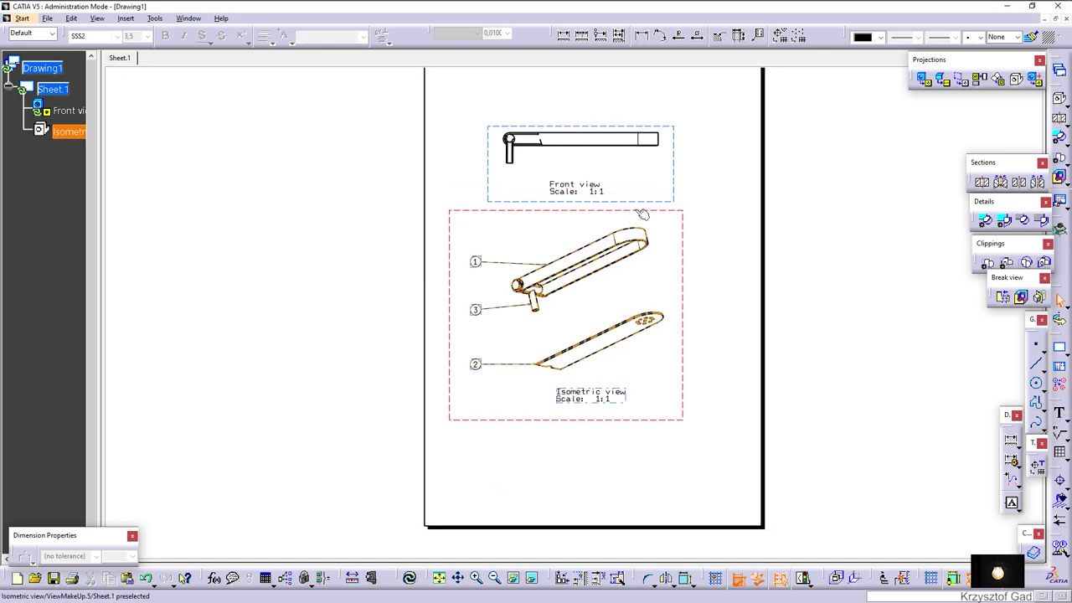
double_click(621, 192)
left_click_drag(610, 186, 610, 166)
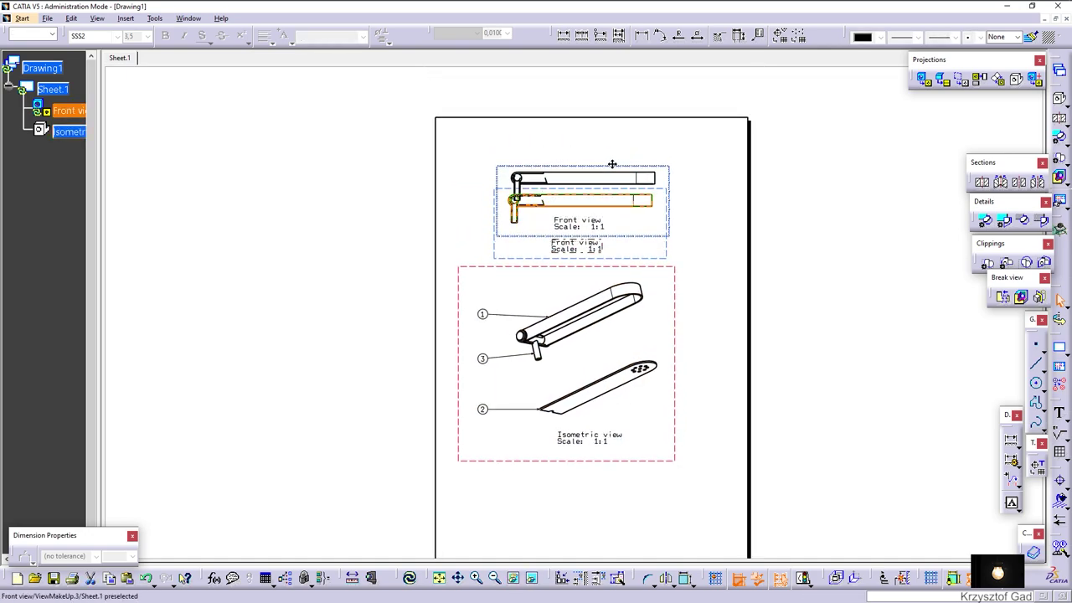
left_click_drag(462, 275, 471, 252)
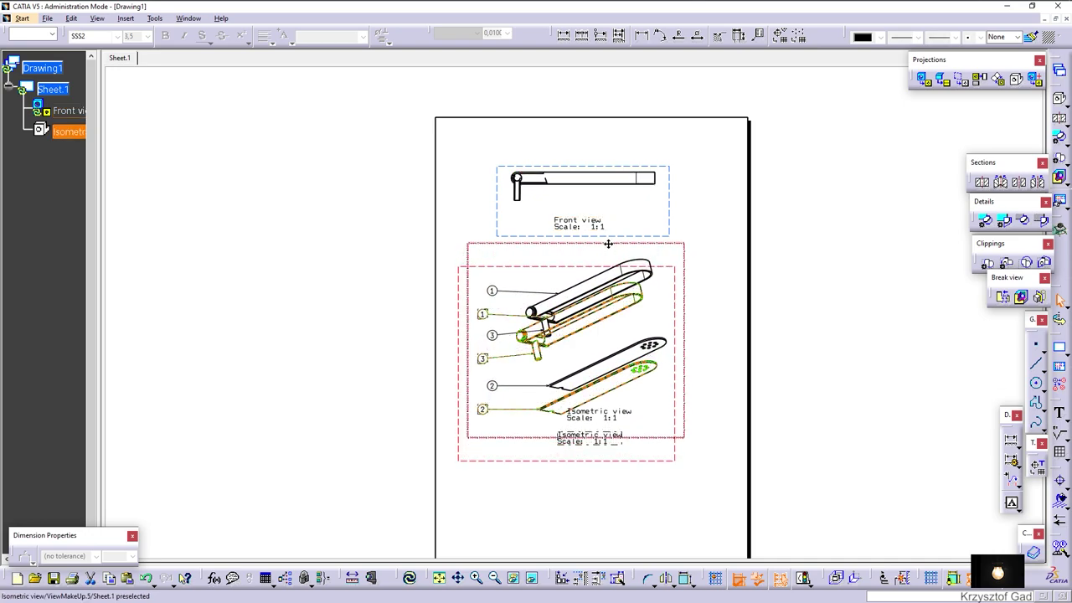
left_click(302, 227)
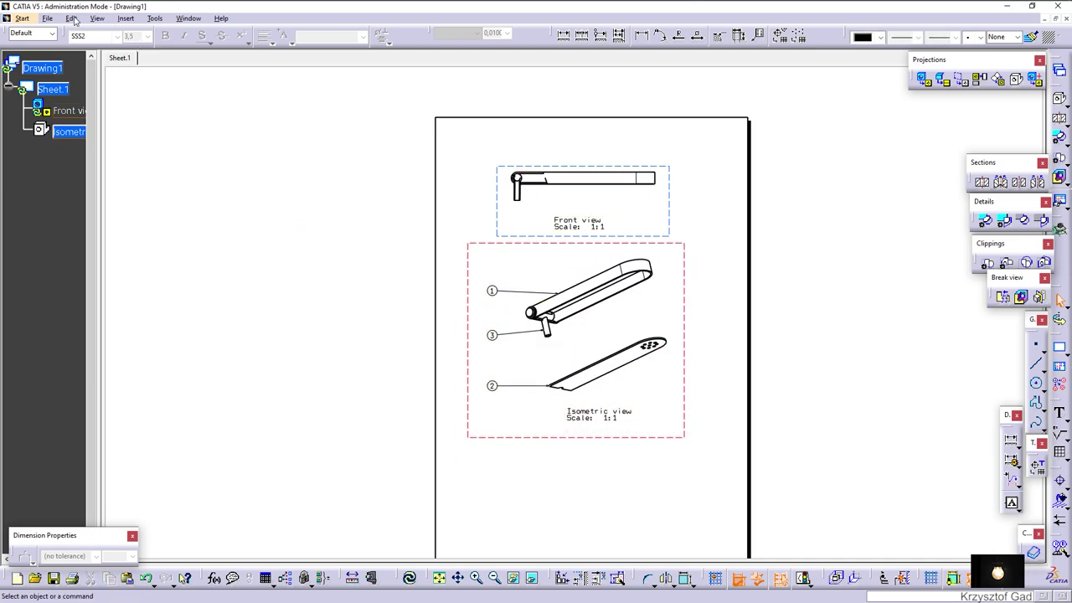
left_click(72, 19)
Step: Add a frame and title block from Drawing Titleblock Sample 2 in the sheet background
left_click(123, 308)
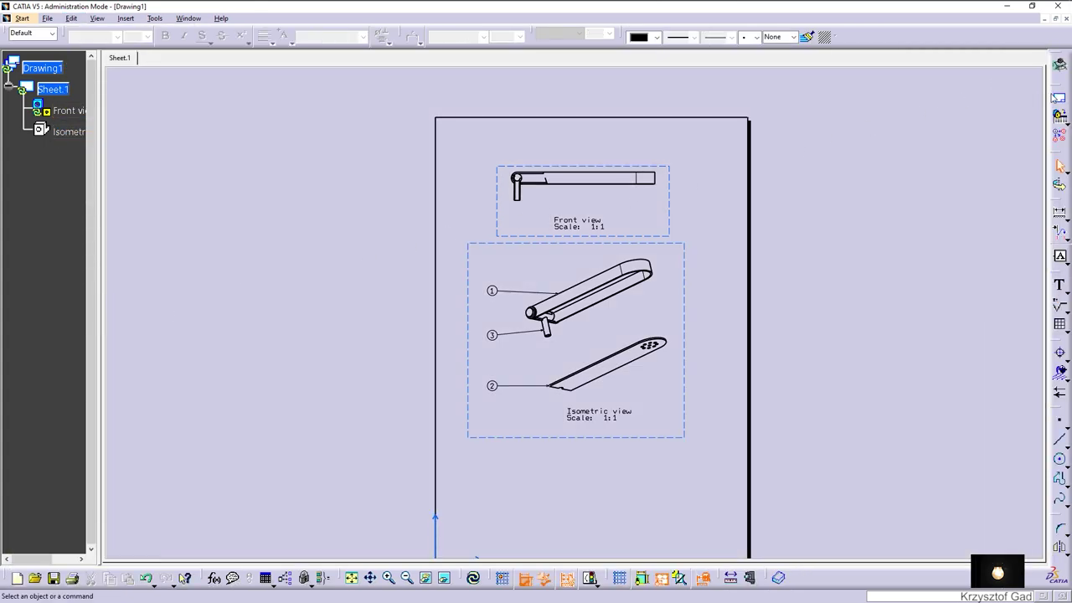
left_click(1059, 98)
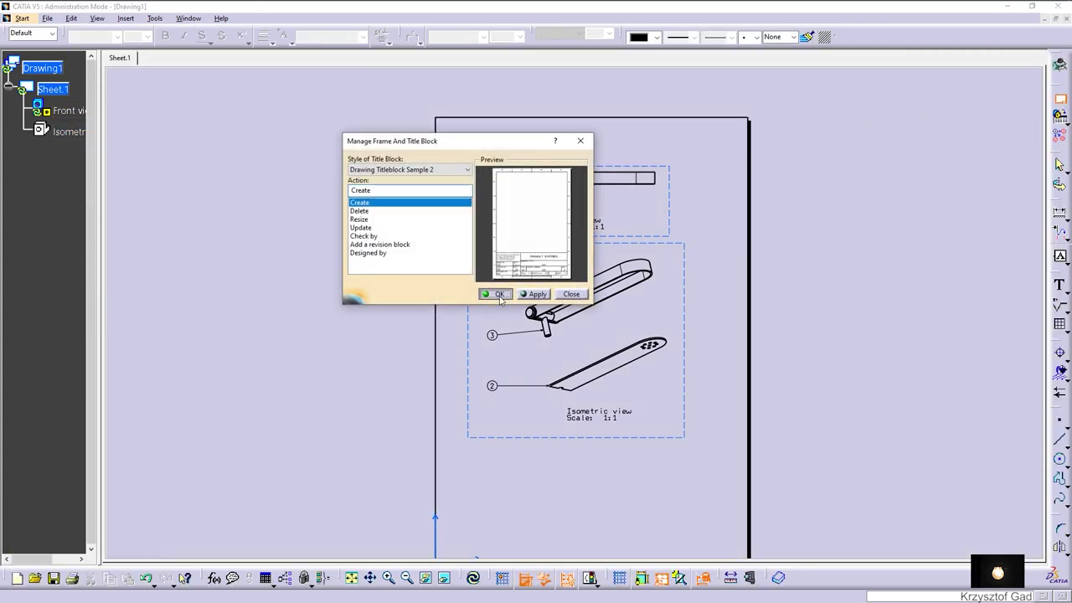
left_click(499, 295)
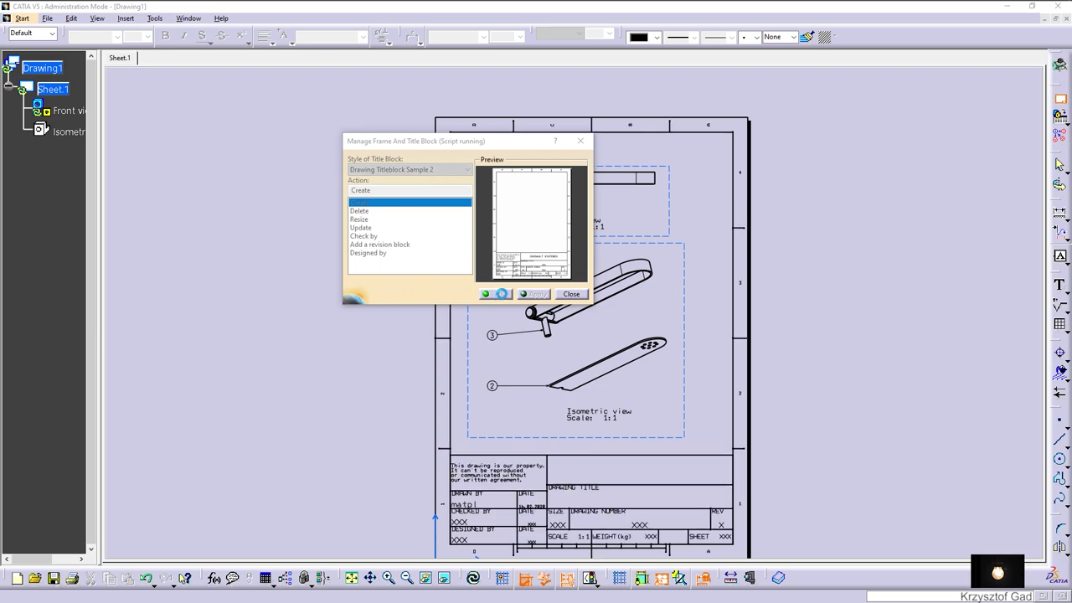
mouse_move(494, 294)
middle_mouse_down("ctrl")
mouse_move(591, 172)
mouse_move(814, 251)
mouse_move(1015, 128)
middle_mouse_up("ctrl")
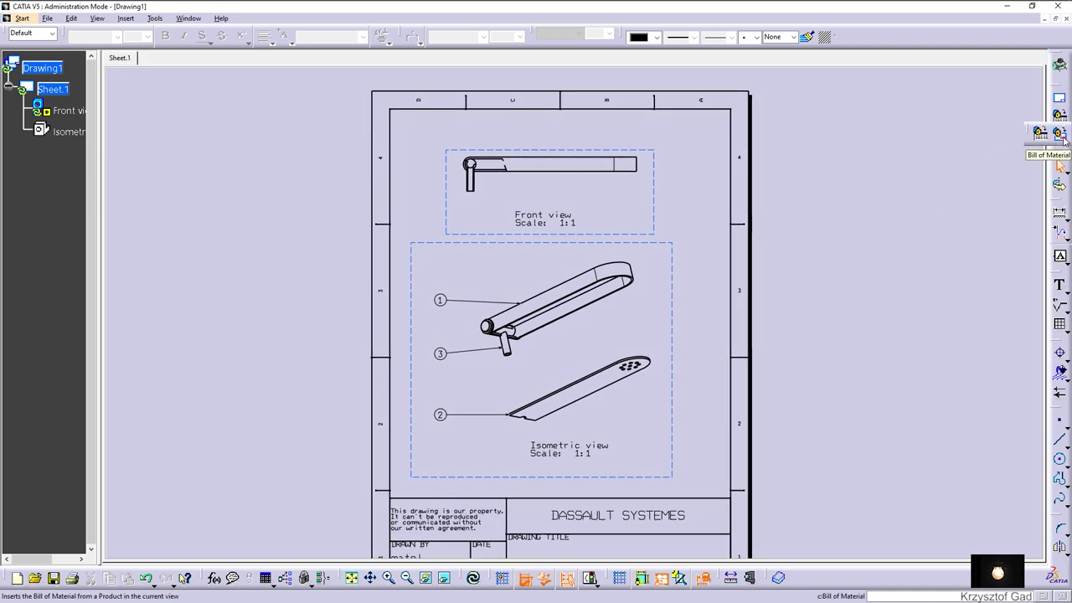
left_click(1061, 134)
Step: Insert a Bill of Material for the Condenser Assembly product onto the drawing sheet
left_click(188, 17)
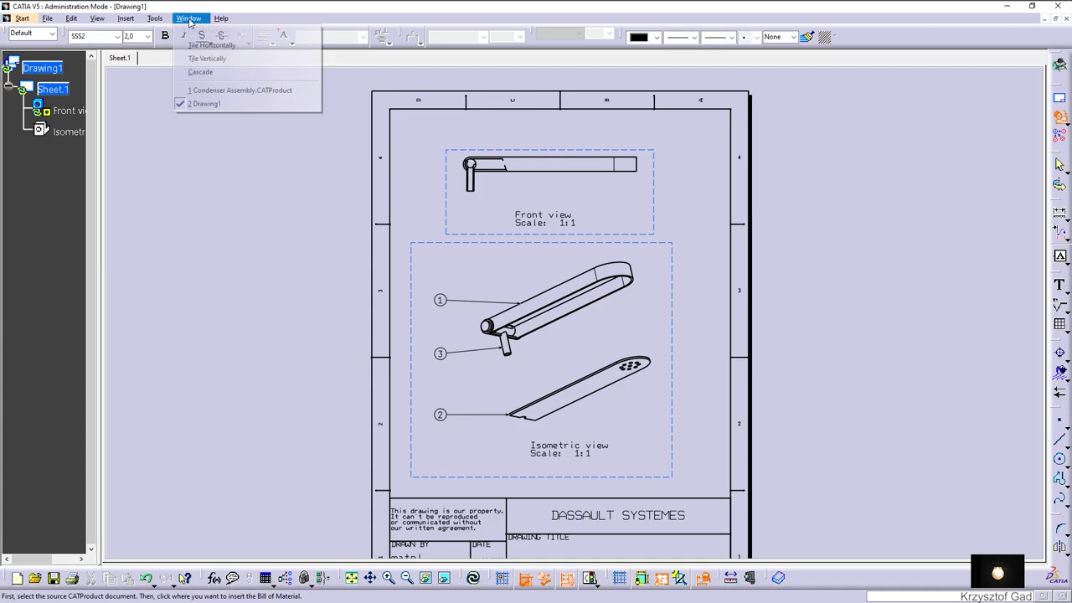
left_click(233, 89)
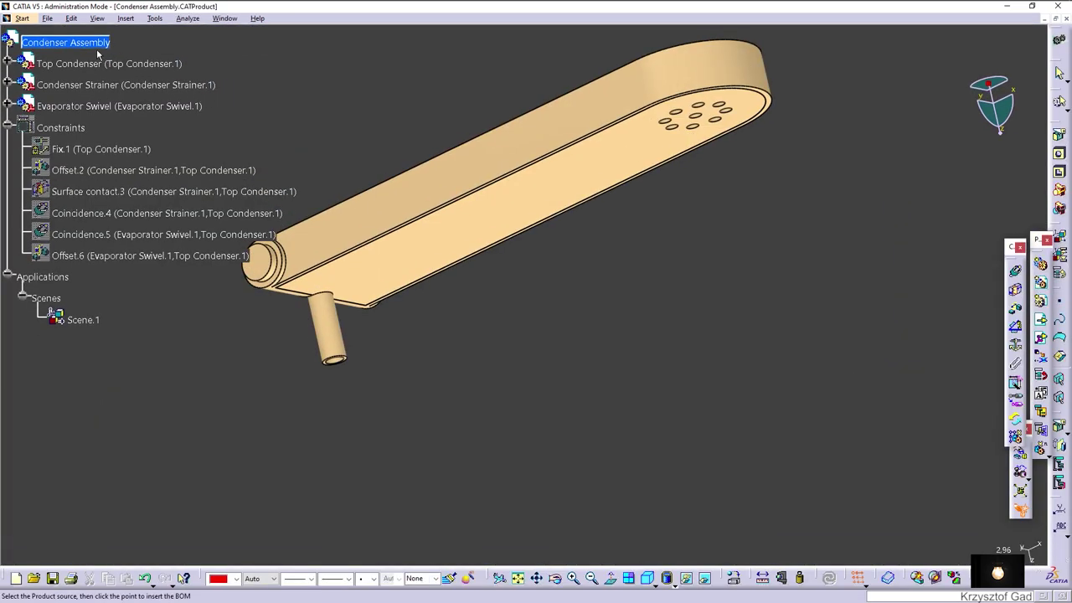
left_click(98, 44)
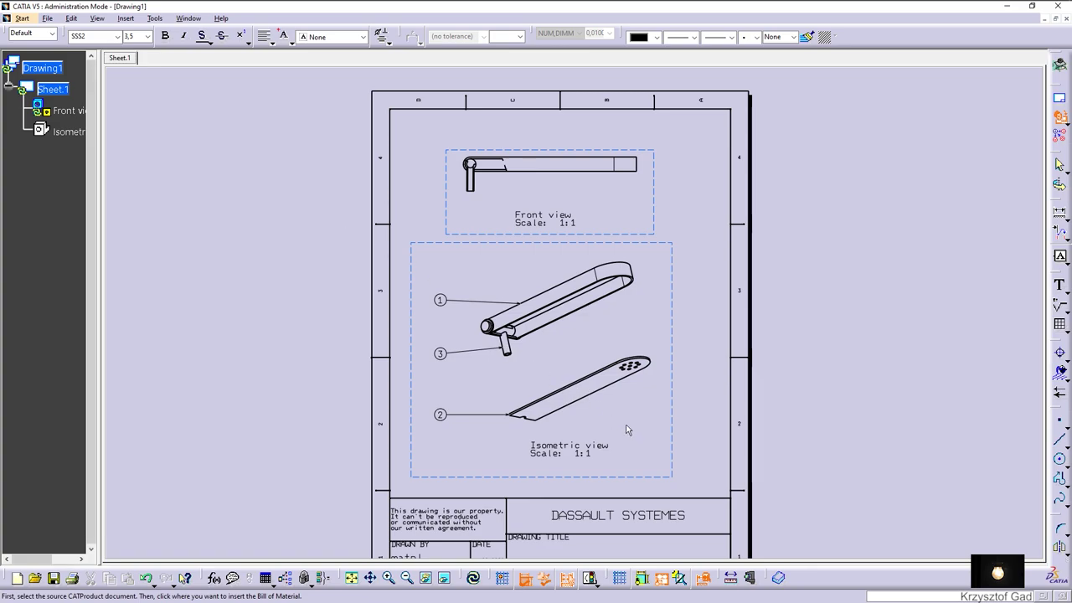
left_click(624, 431)
scroll(624, 436, "up", 3)
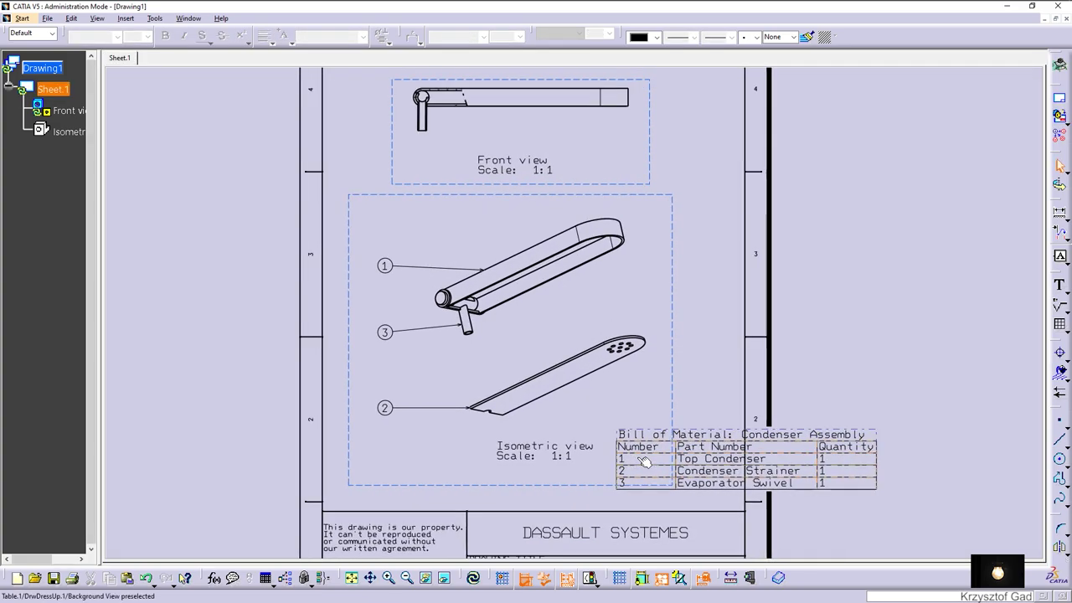
scroll(643, 461, "up", 2)
Step: Move the Bill of Material table to sit just above the title block
mouse_move(501, 289)
left_mouse_down()
mouse_move(396, 333)
mouse_move(306, 324)
left_mouse_up()
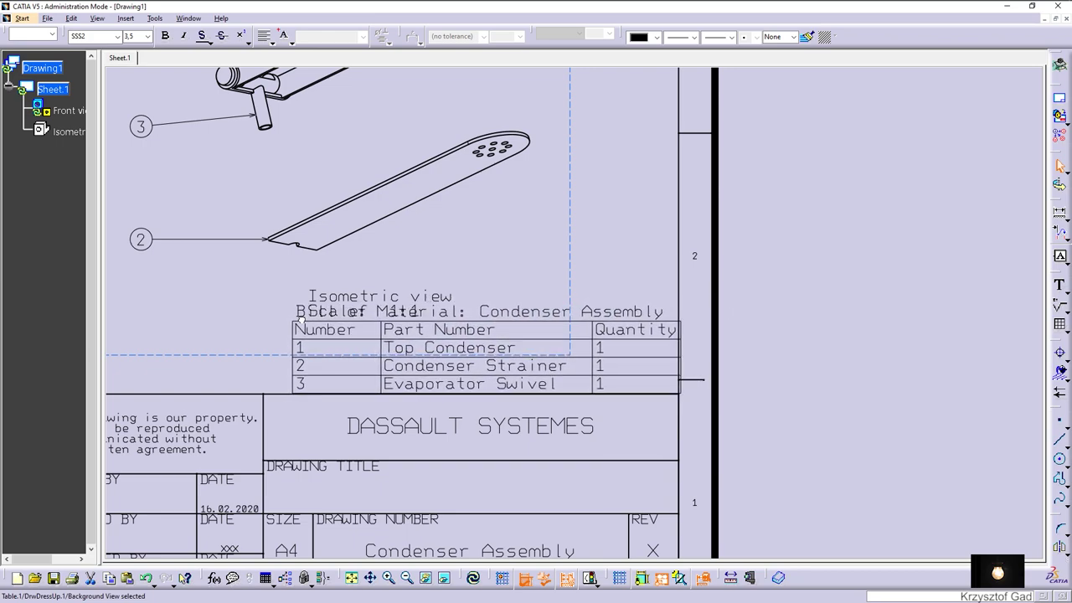
left_click(424, 260)
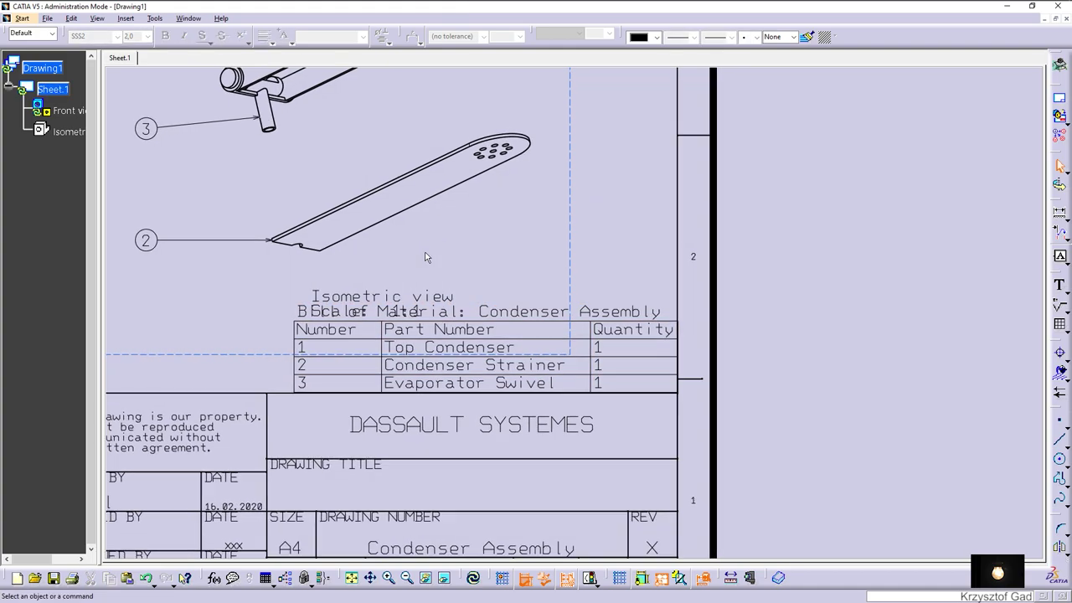
scroll(469, 201, "down", 5)
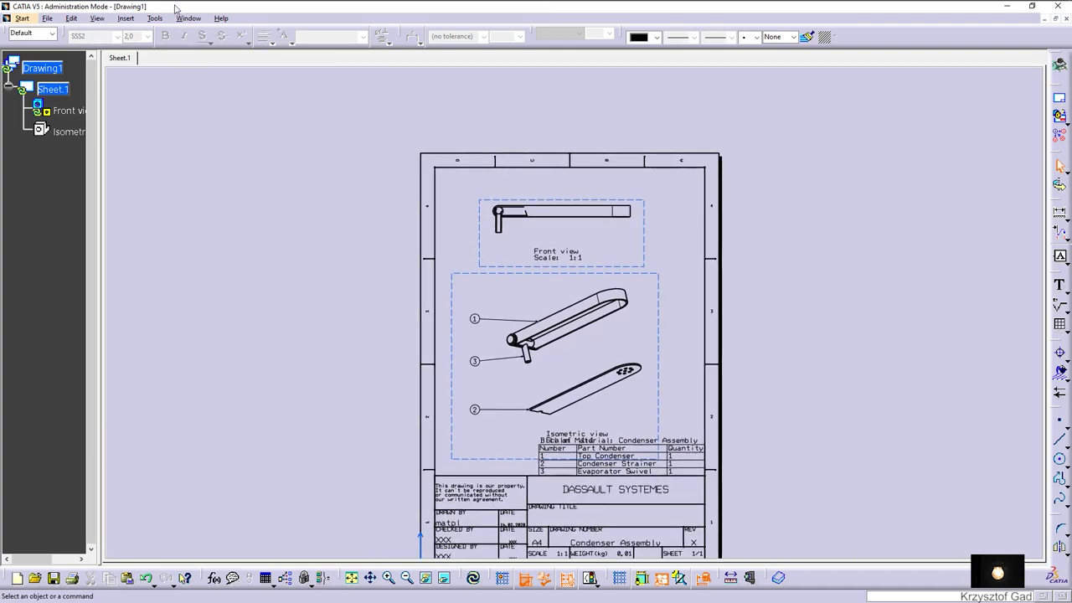
Step: In working views, shift the front view and isometric view upward clear of the Bill of Material
left_click(70, 19)
left_click(94, 308)
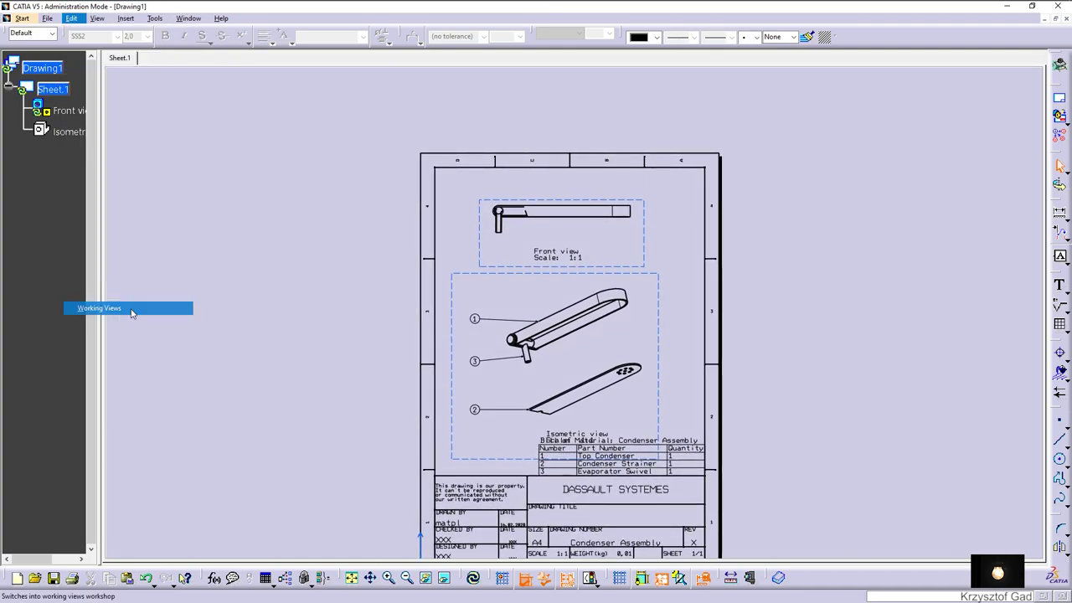
left_click_drag(527, 200, 524, 184)
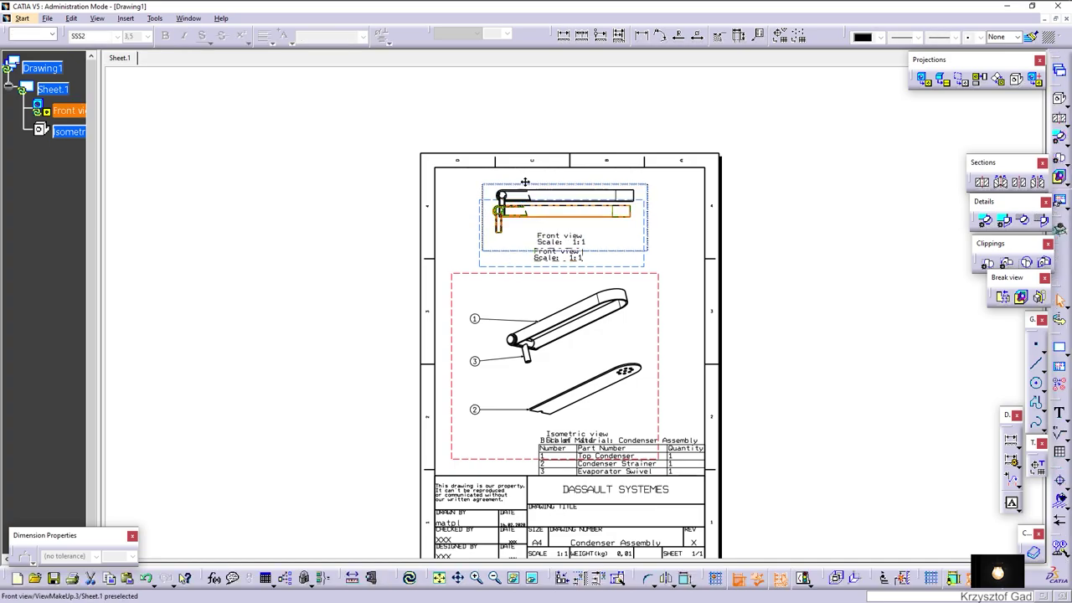
left_click_drag(495, 276, 506, 255)
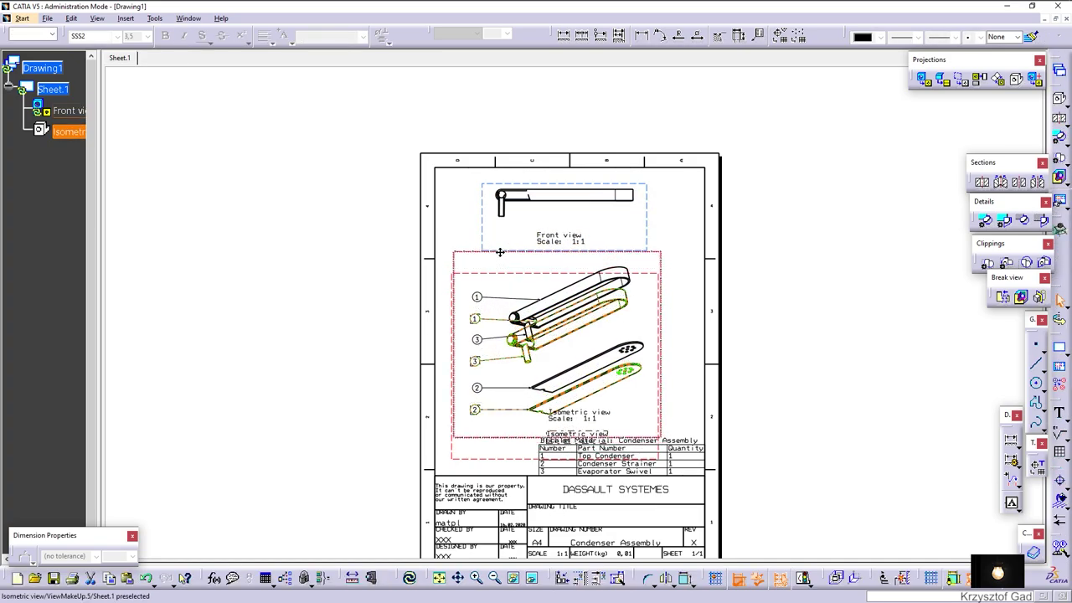
scroll(506, 260, "up", 5)
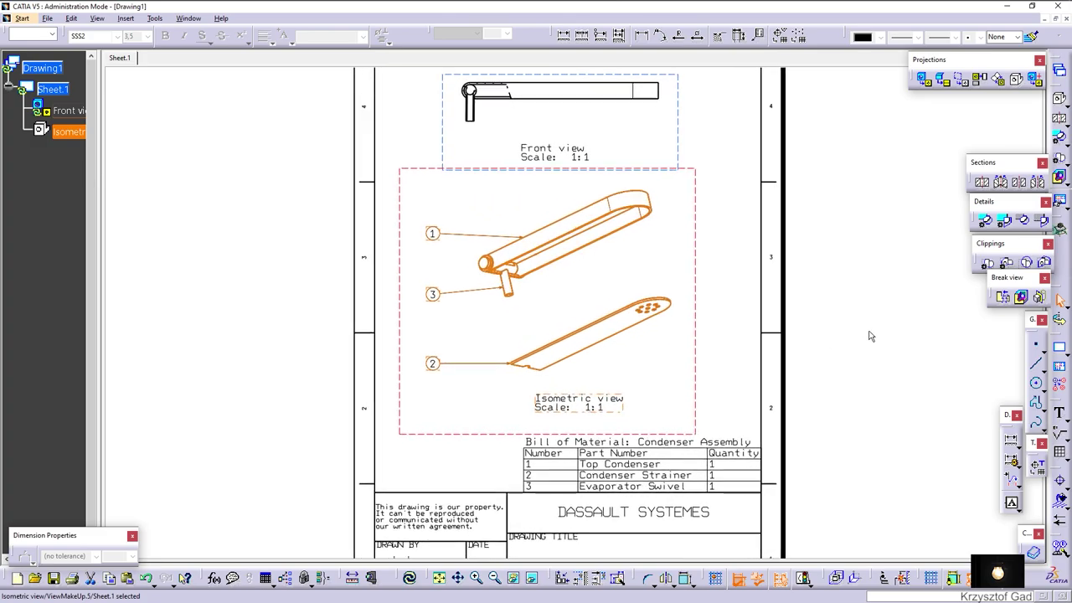
scroll(840, 355, "up", 2)
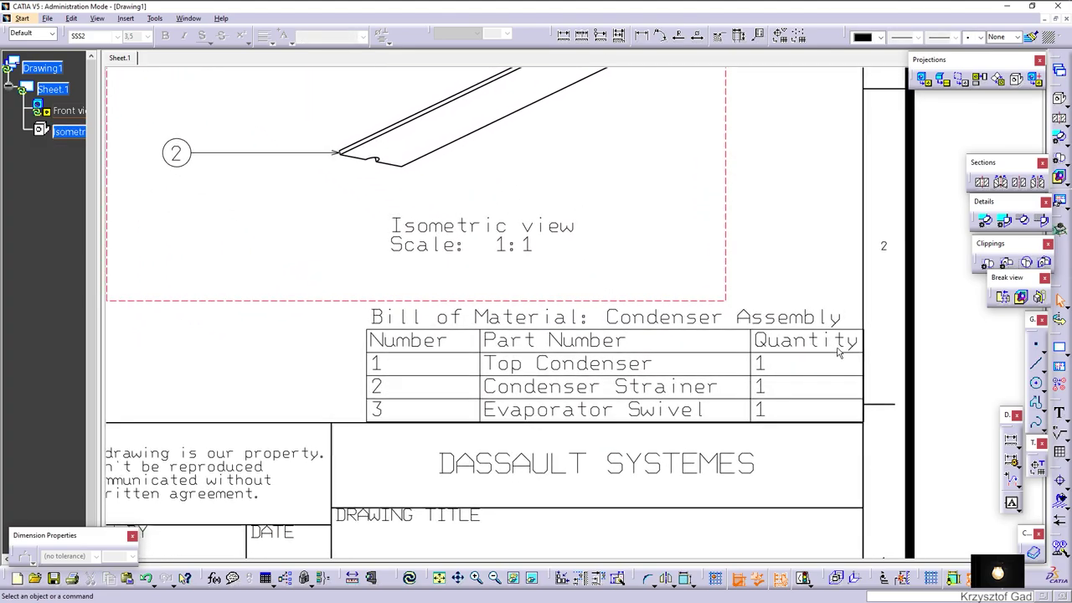
scroll(837, 355, "down", 3)
scroll(835, 356, "down", 2)
Step: Fit the whole sheet in the window and update the current sheet
middle_click_drag(833, 357, 860, 405)
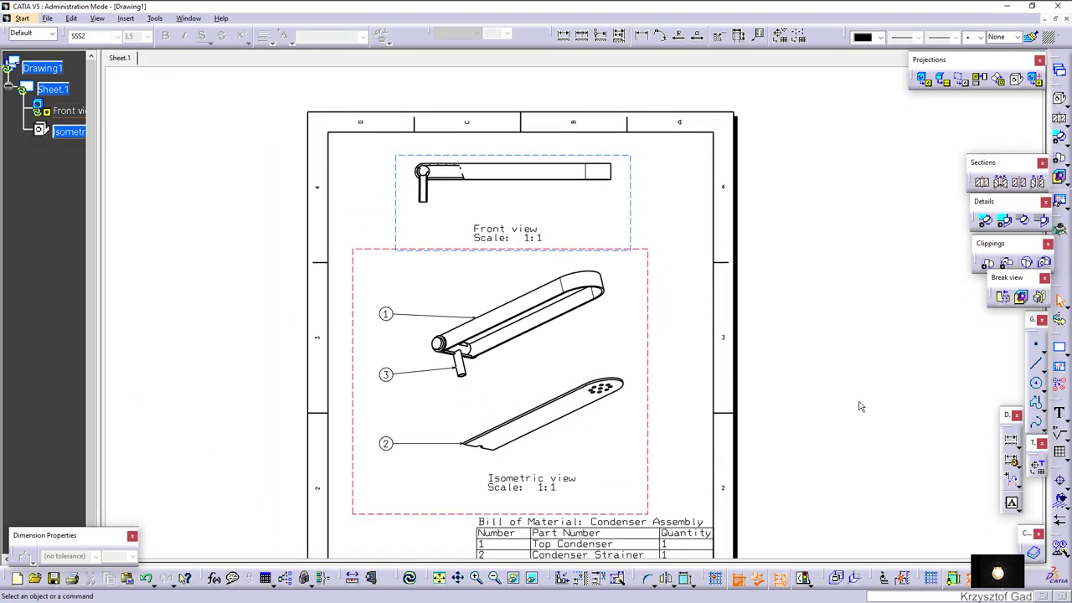
scroll(888, 473, "up", 1)
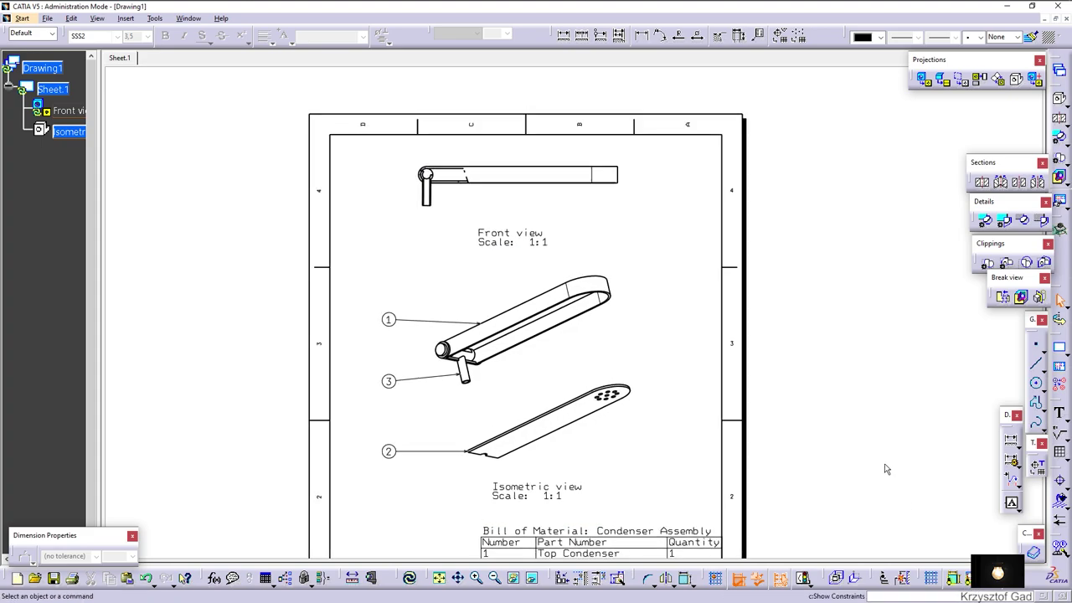
scroll(886, 470, "up", 1)
scroll(887, 467, "up", 2)
scroll(887, 468, "down", 1)
scroll(887, 468, "down", 2)
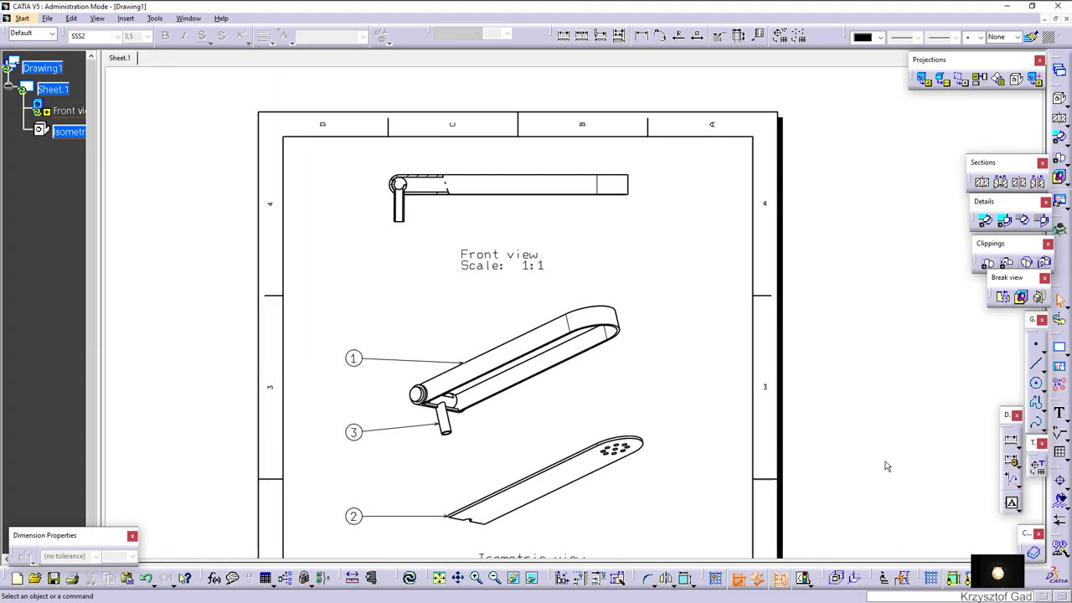
scroll(887, 468, "down", 1)
left_click(439, 578)
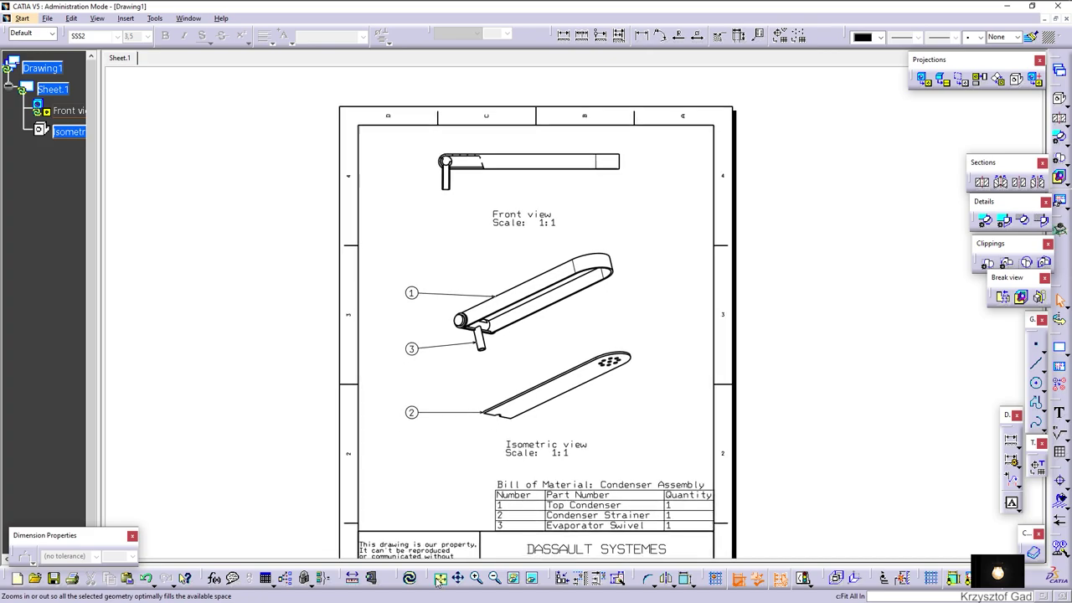
left_click(410, 579)
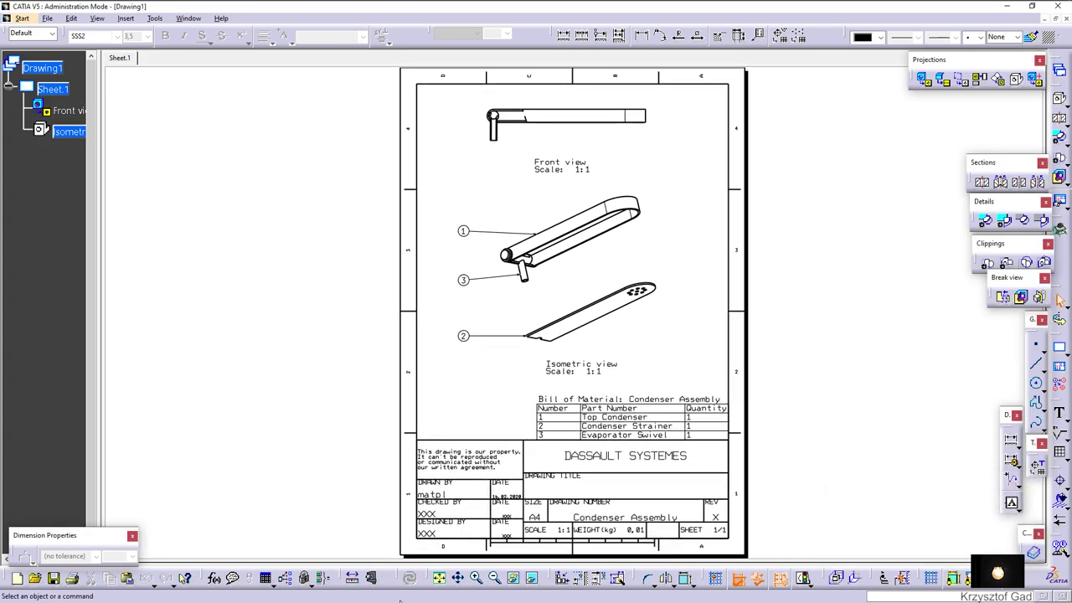